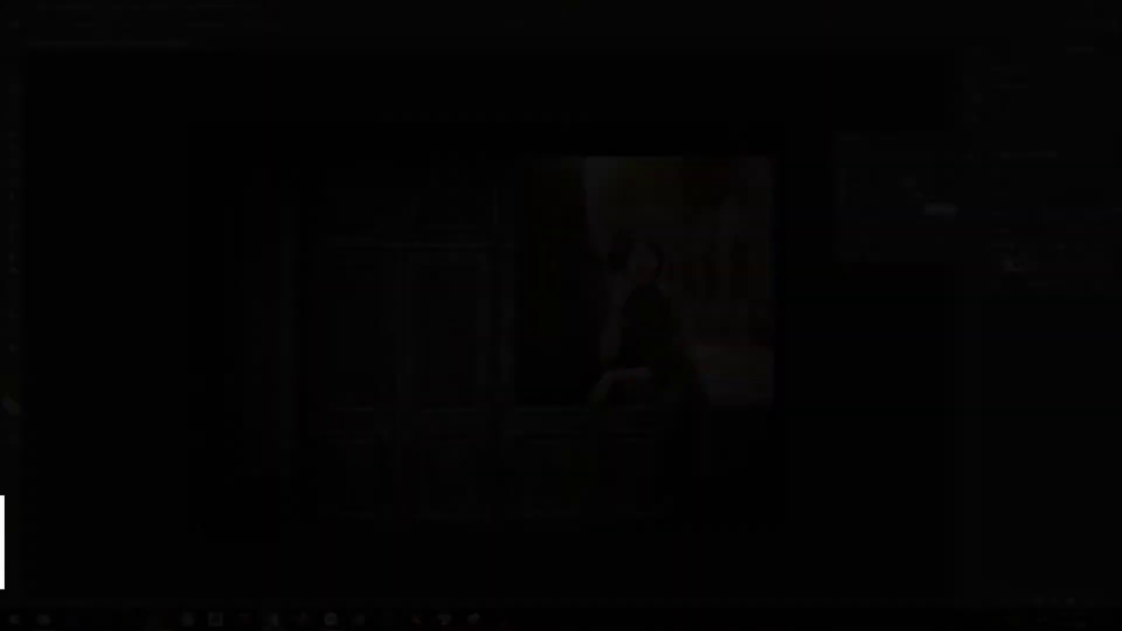
# Step: Select the Pen tool and set its drawing mode to Path
pyautogui.scroll(3, 526, 381)
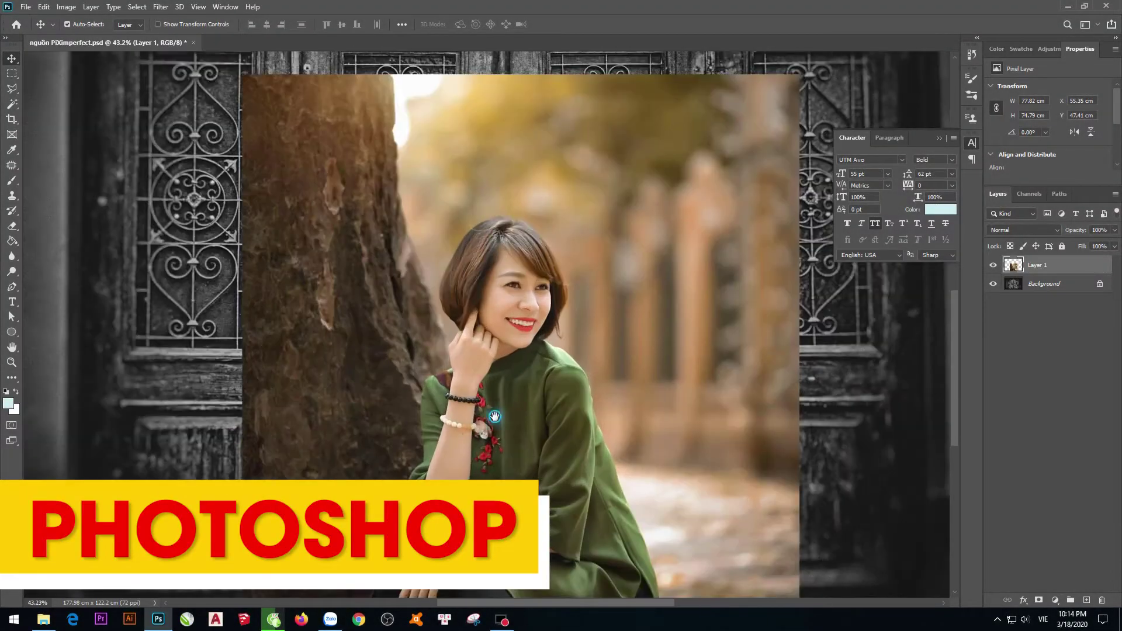
pyautogui.press('p')
pyautogui.click(85, 24)
pyautogui.click(92, 43)
pyautogui.scroll(3, 503, 438)
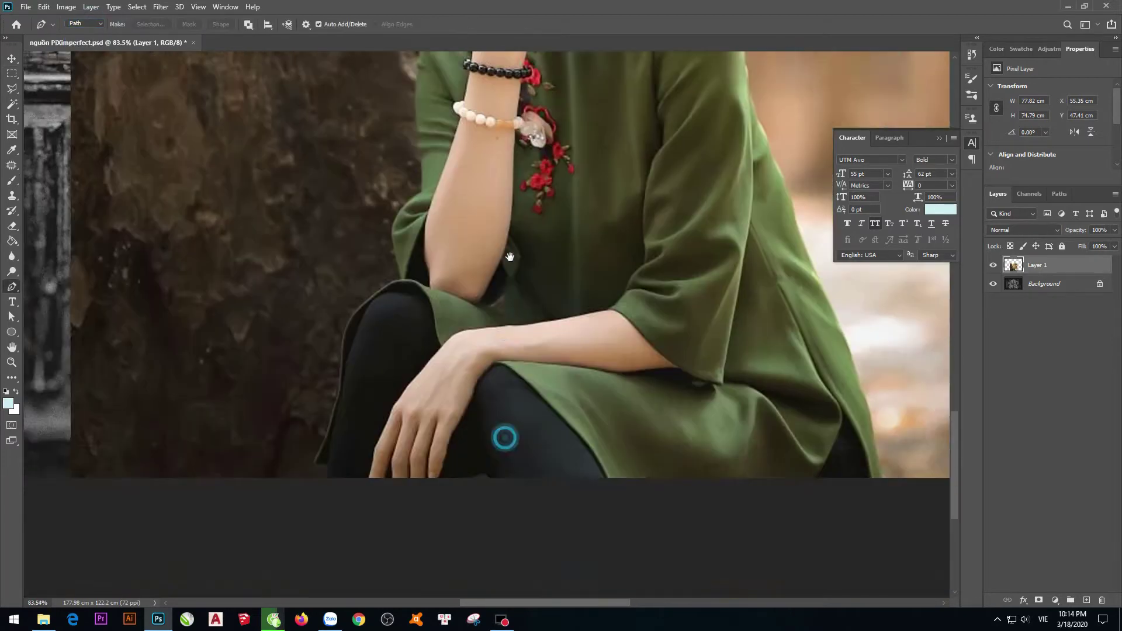
pyautogui.scroll(3, 338, 451)
# Step: Place path anchors from the bottom of the leg up over the knee
pyautogui.click(253, 456)
pyautogui.click(257, 428)
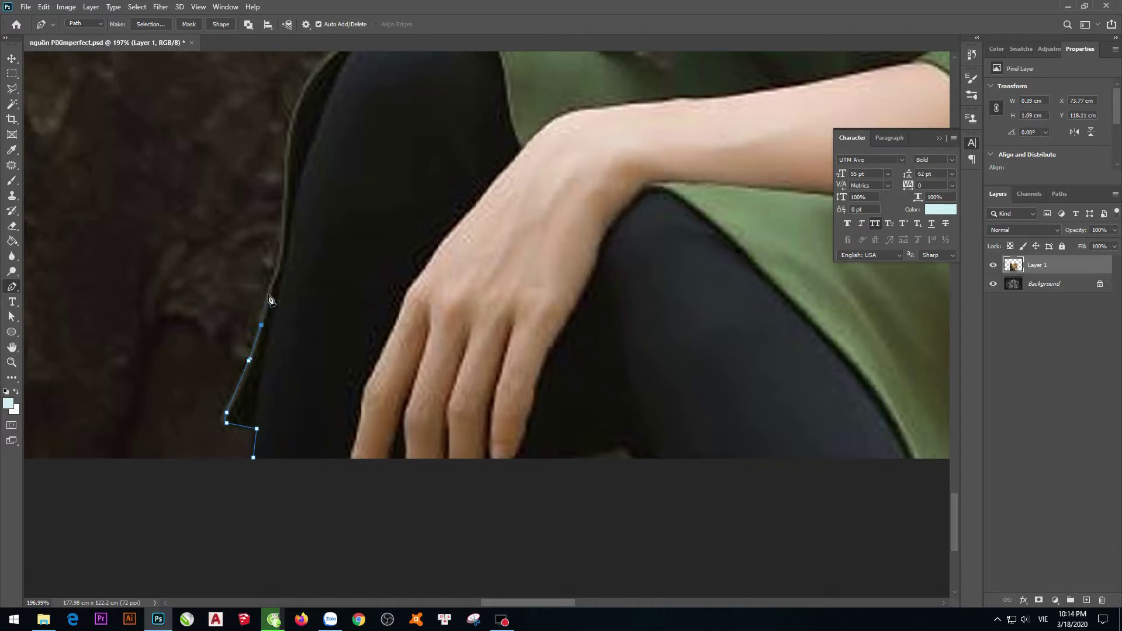
pyautogui.click(280, 254)
pyautogui.click(283, 238)
pyautogui.click(286, 201)
pyautogui.scroll(3, 284, 217)
pyautogui.click(283, 318)
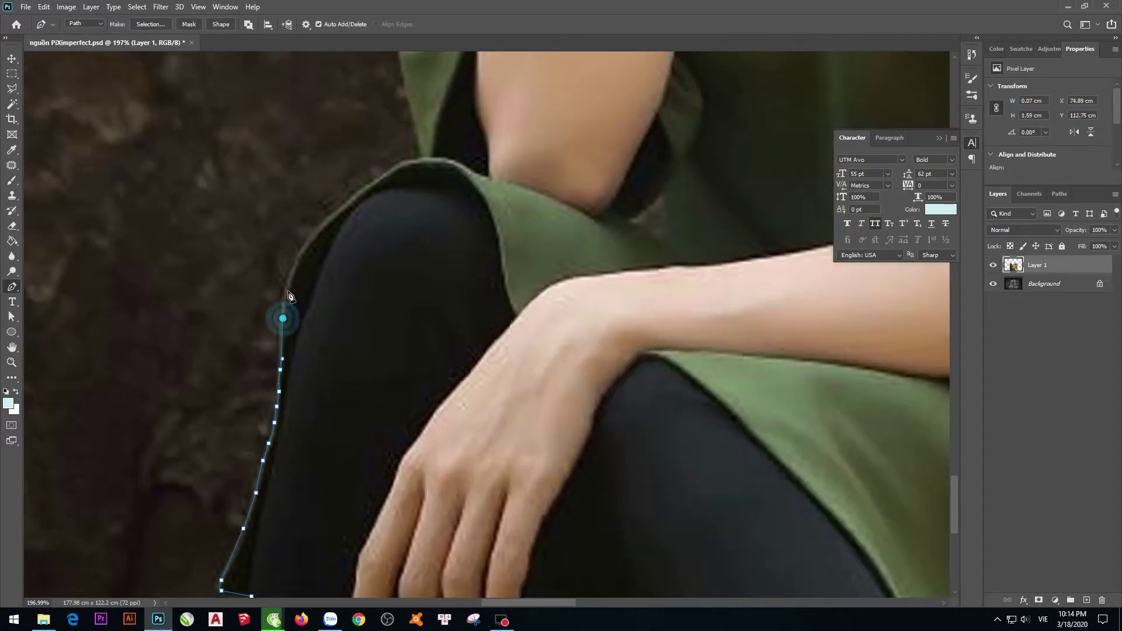
pyautogui.click(303, 247)
pyautogui.click(329, 215)
pyautogui.click(362, 190)
pyautogui.click(387, 169)
pyautogui.click(421, 154)
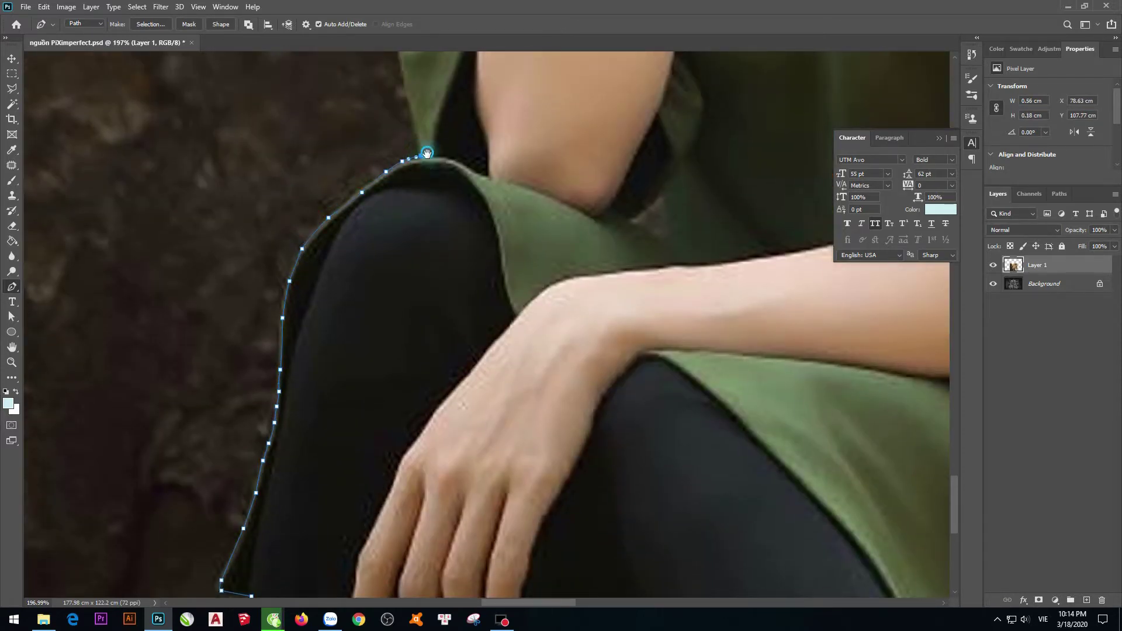
pyautogui.scroll(4, 426, 156)
pyautogui.scroll(3, 425, 390)
pyautogui.hscroll(2, 426, 390)
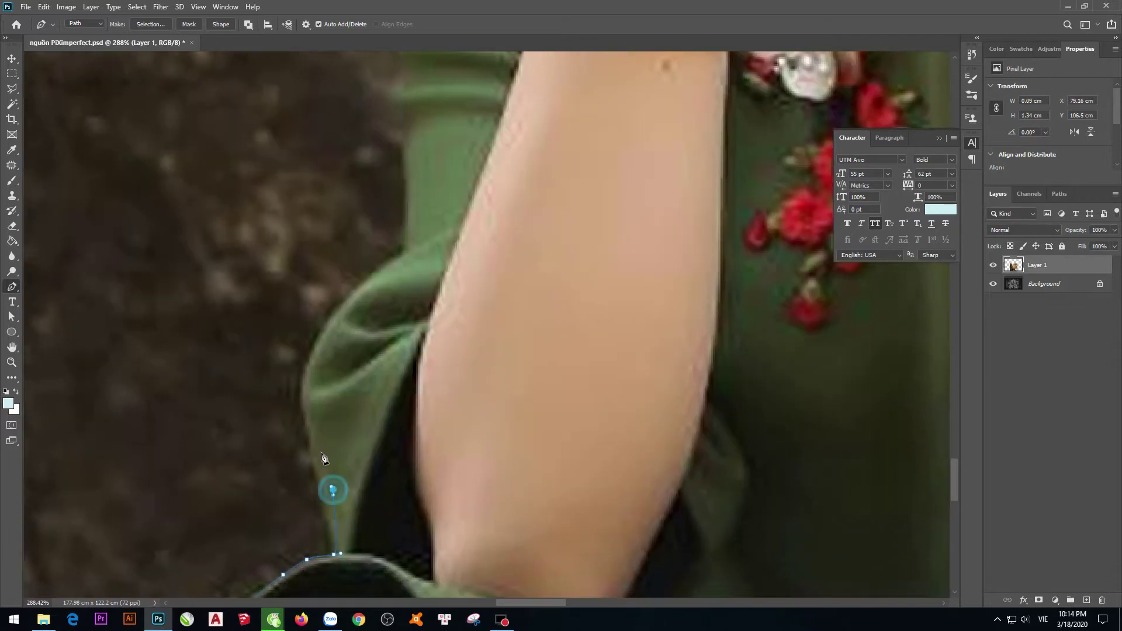
# Step: Make a corner point, then add curved and straight anchors along the sleeve fold and arm
pyautogui.keyDown('alt'); pyautogui.click(334, 554); pyautogui.keyUp('alt')
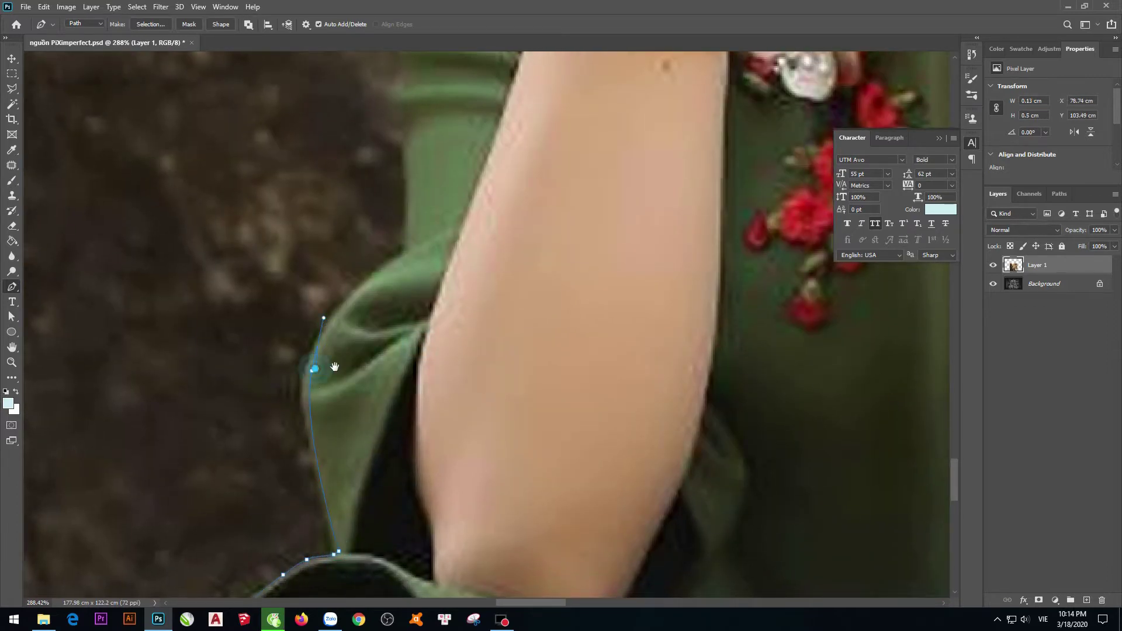
pyautogui.scroll(2, 324, 320)
pyautogui.hscroll(1, 324, 320)
pyautogui.moveTo(349, 360); pyautogui.dragTo(388, 345)
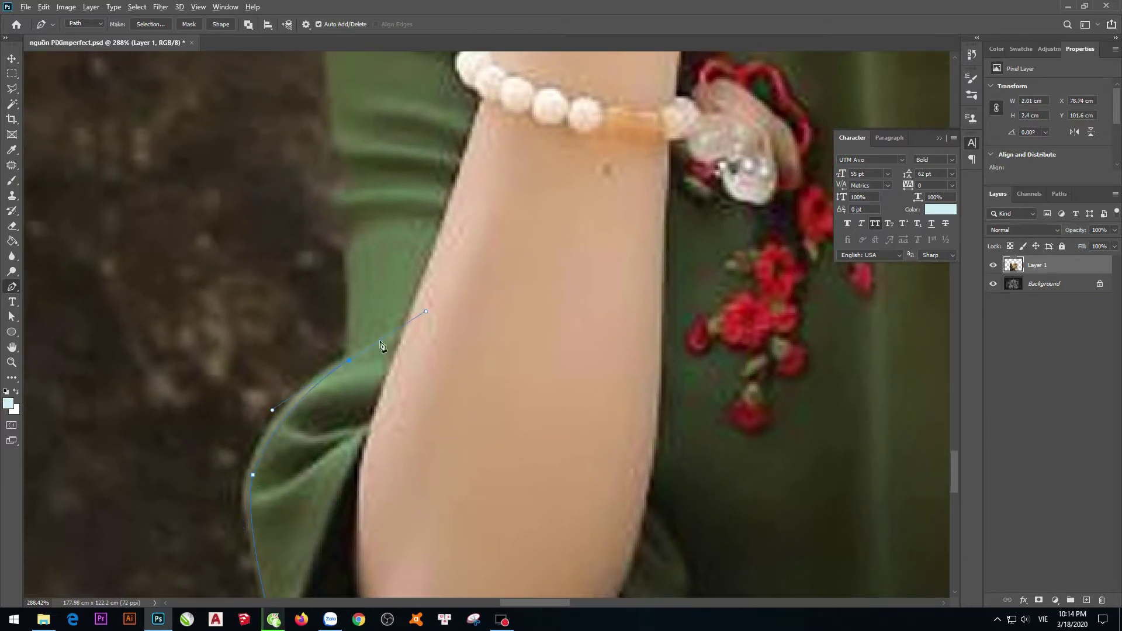
pyautogui.scroll(5, 351, 438)
pyautogui.scroll(-1, 340, 456)
pyautogui.moveTo(339, 457); pyautogui.dragTo(332, 413)
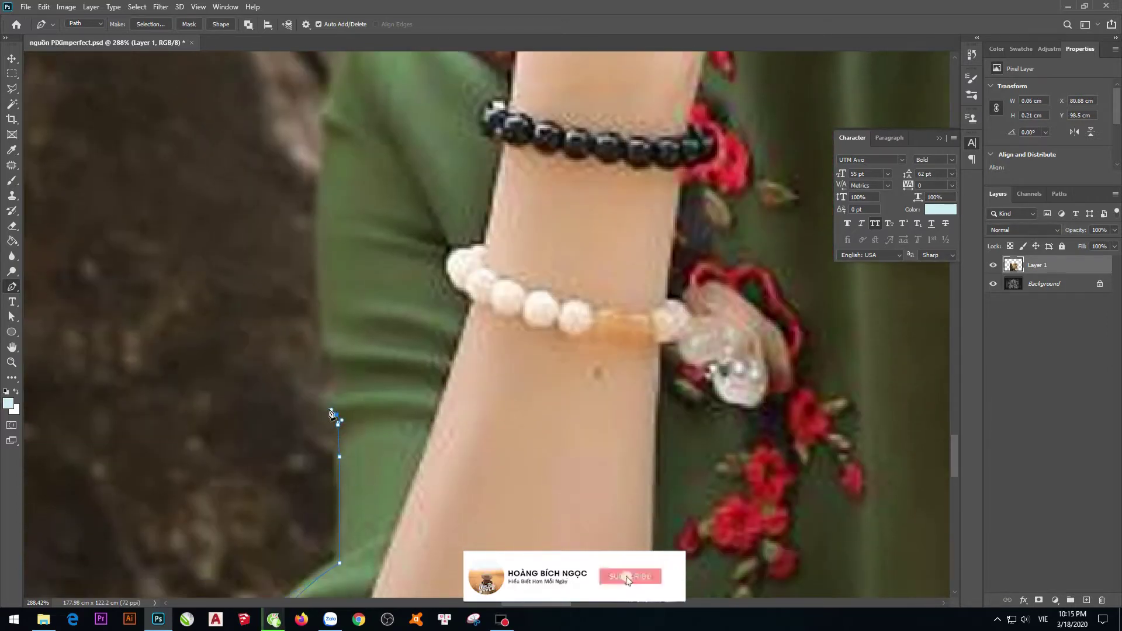
pyautogui.click(337, 367)
pyautogui.click(327, 334)
pyautogui.click(327, 301)
# Step: Reshape the last curve and continue anchors up the sleeve edge toward the hand
pyautogui.moveTo(327, 276); pyautogui.dragTo(315, 498)
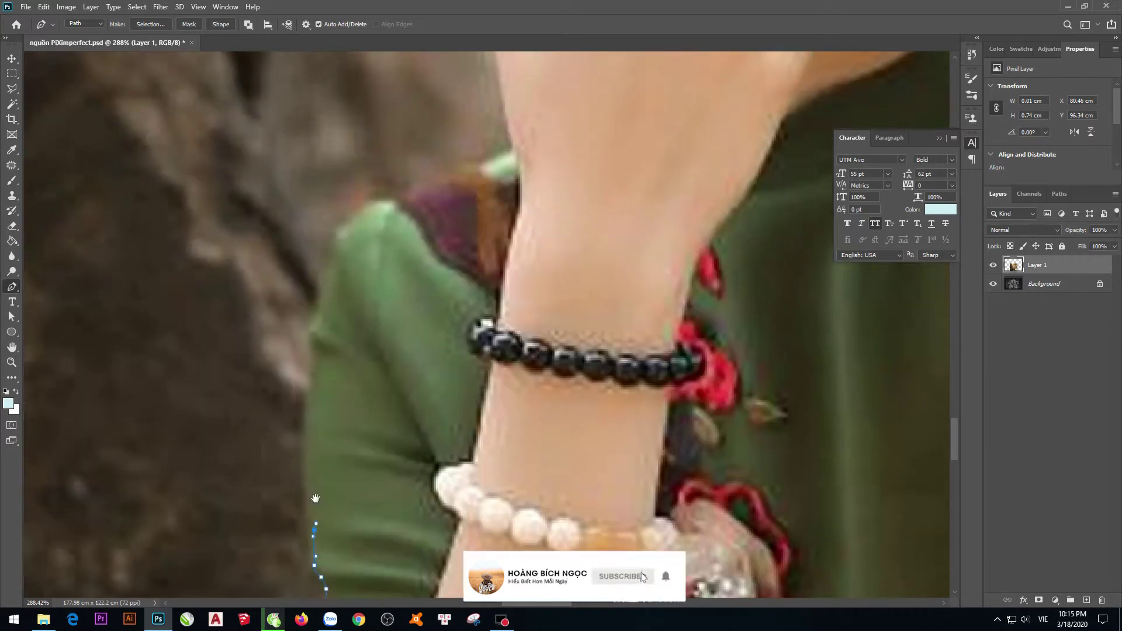
pyautogui.moveTo(329, 281); pyautogui.dragTo(316, 359)
pyautogui.click(317, 326)
pyautogui.click(321, 317)
pyautogui.click(322, 307)
pyautogui.click(324, 283)
pyautogui.click(337, 247)
pyautogui.moveTo(370, 206); pyautogui.dragTo(268, 448)
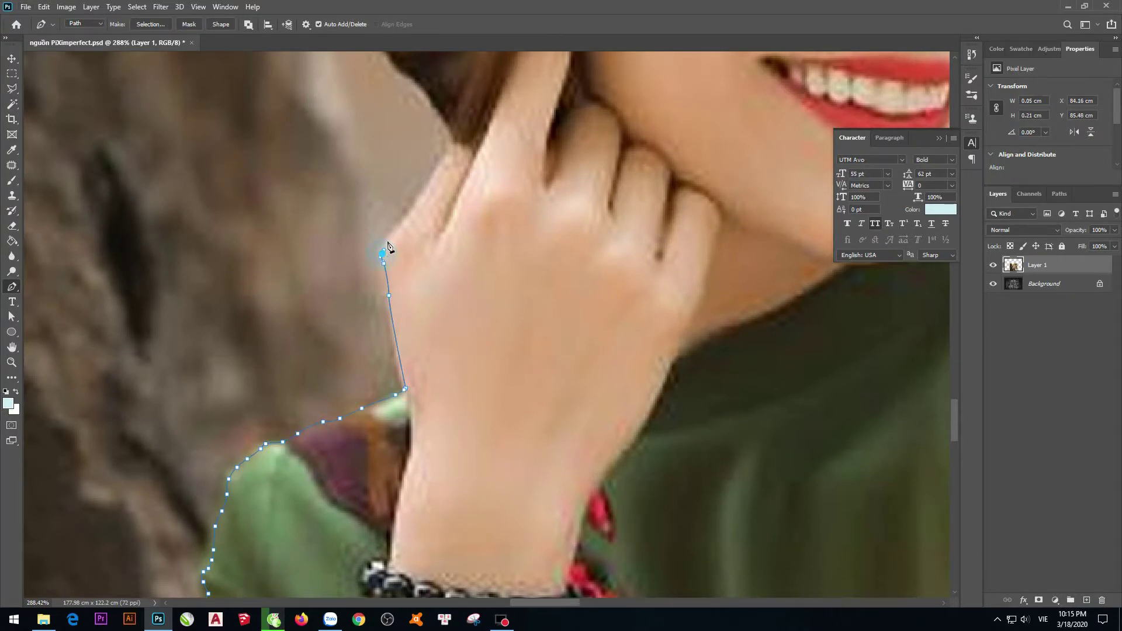
# Step: Trace the path up the near edge and side of the hair
pyautogui.moveTo(405, 223); pyautogui.dragTo(322, 420)
pyautogui.click(371, 335)
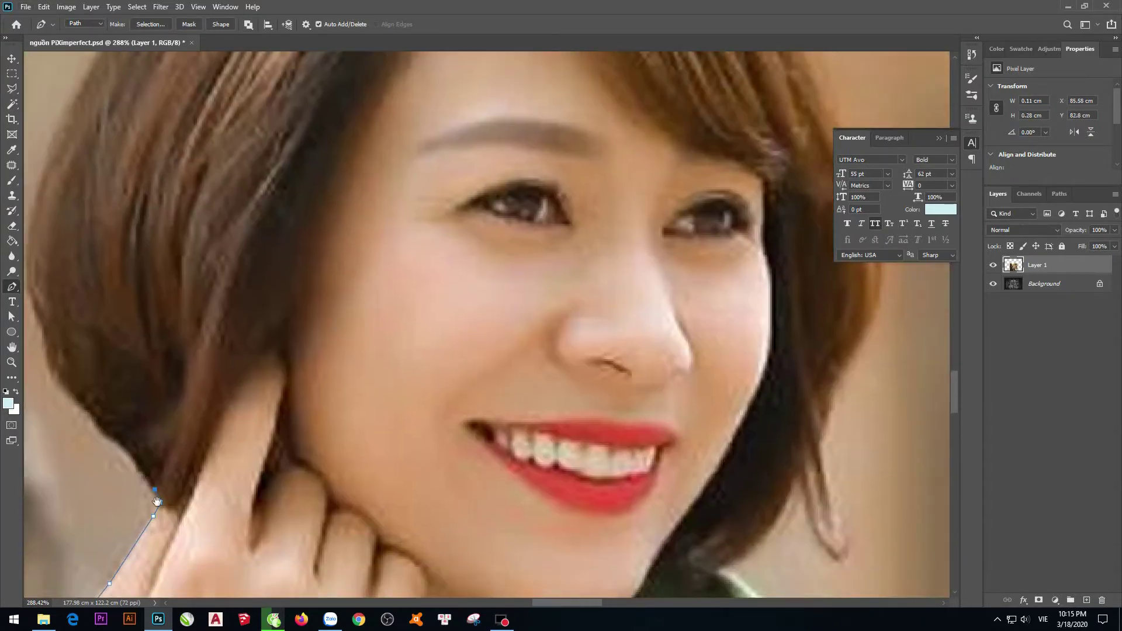
pyautogui.moveTo(370, 334); pyautogui.dragTo(320, 503)
pyautogui.click(317, 494)
pyautogui.click(293, 458)
pyautogui.click(277, 438)
pyautogui.click(263, 422)
pyautogui.click(246, 386)
pyautogui.click(225, 339)
pyautogui.click(208, 300)
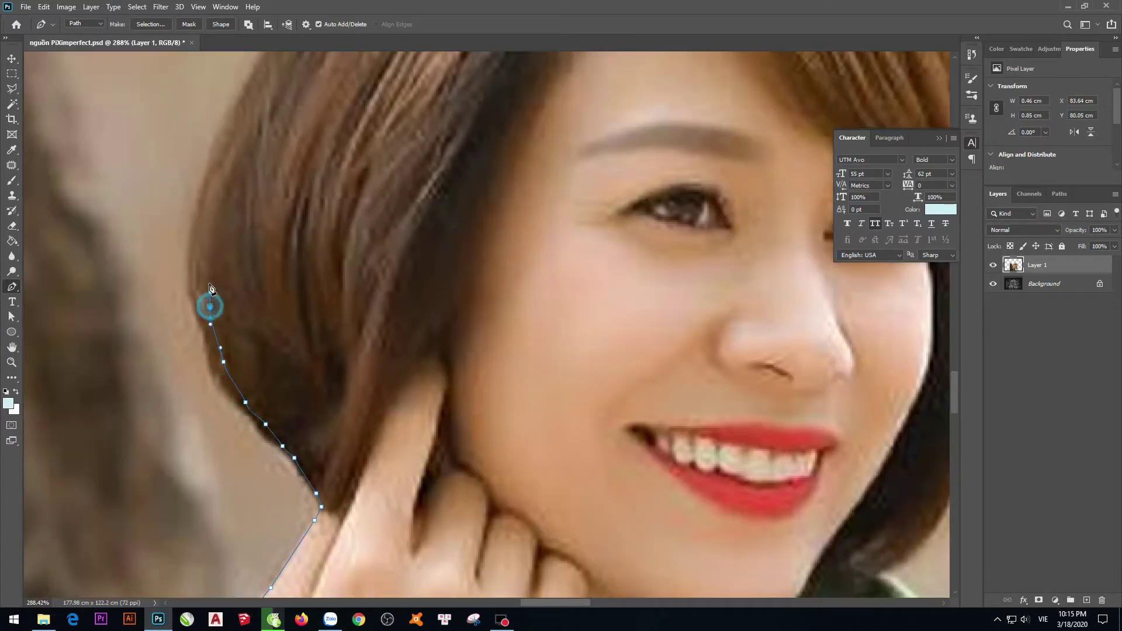
# Step: Continue the path around the crown and across the top of the head
pyautogui.moveTo(240, 95); pyautogui.dragTo(216, 264)
pyautogui.click(183, 411)
pyautogui.click(216, 300)
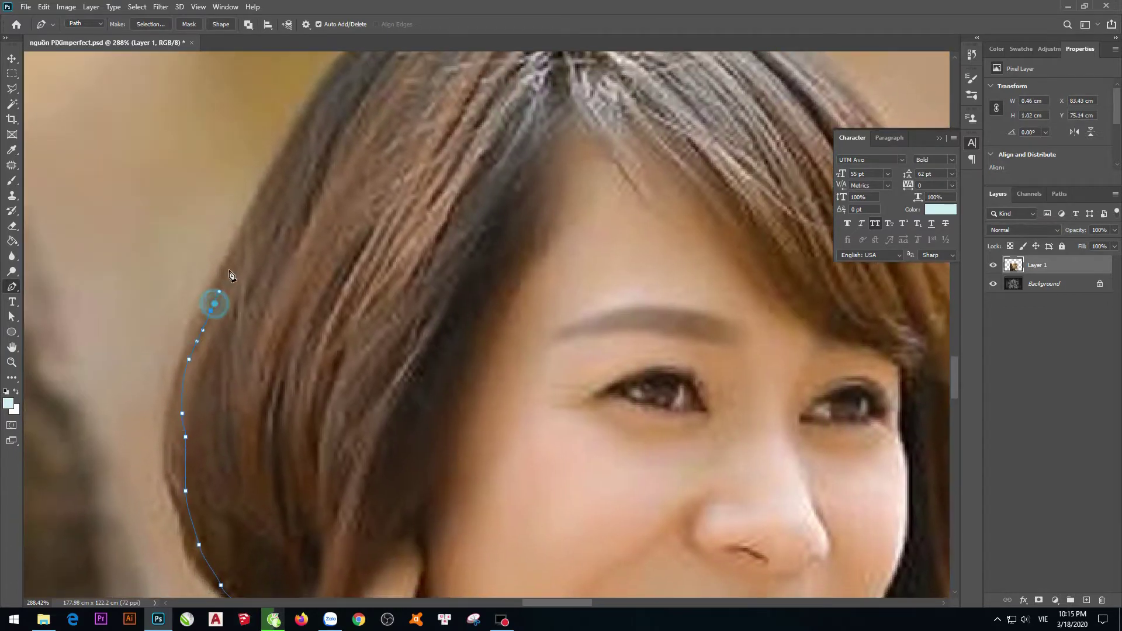
pyautogui.click(298, 141)
pyautogui.click(326, 91)
pyautogui.moveTo(325, 91); pyautogui.dragTo(194, 254)
pyautogui.click(220, 225)
pyautogui.click(243, 195)
pyautogui.click(272, 175)
pyautogui.click(306, 157)
pyautogui.click(354, 132)
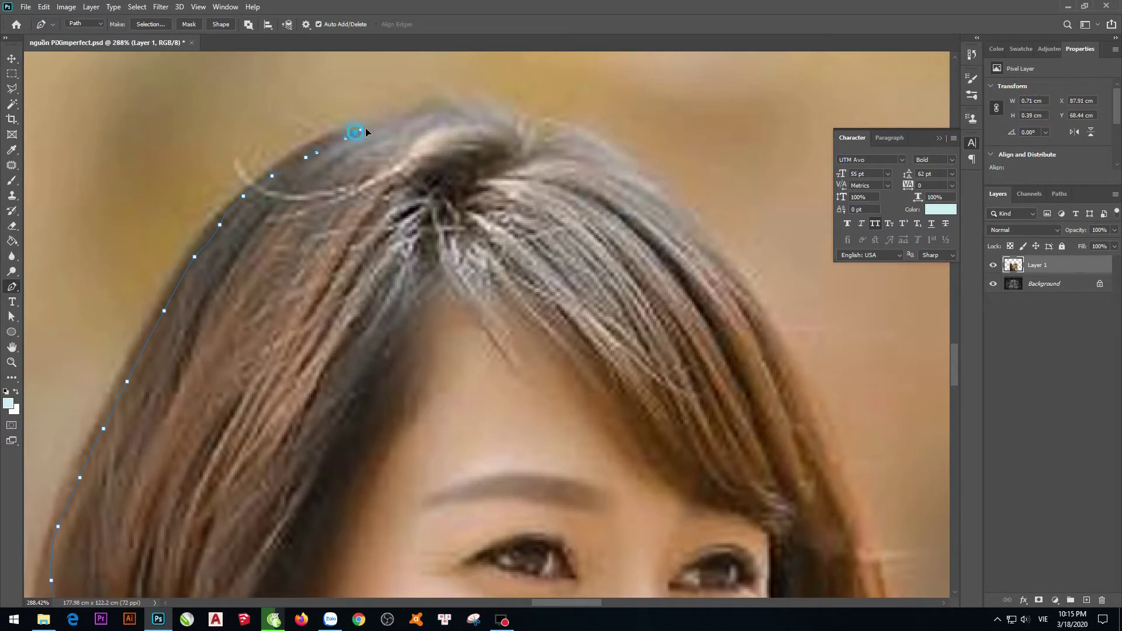
# Step: Trace down the far edge of the hair and around it by the ear
pyautogui.moveTo(690, 385); pyautogui.dragTo(629, 396)
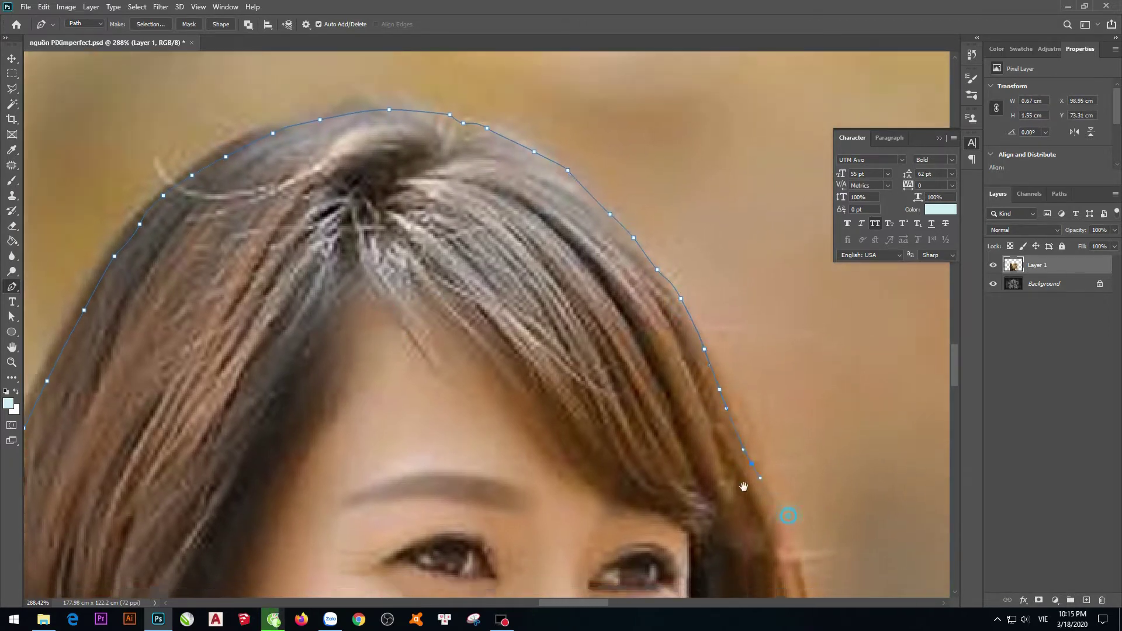
pyautogui.moveTo(741, 409); pyautogui.dragTo(522, 366)
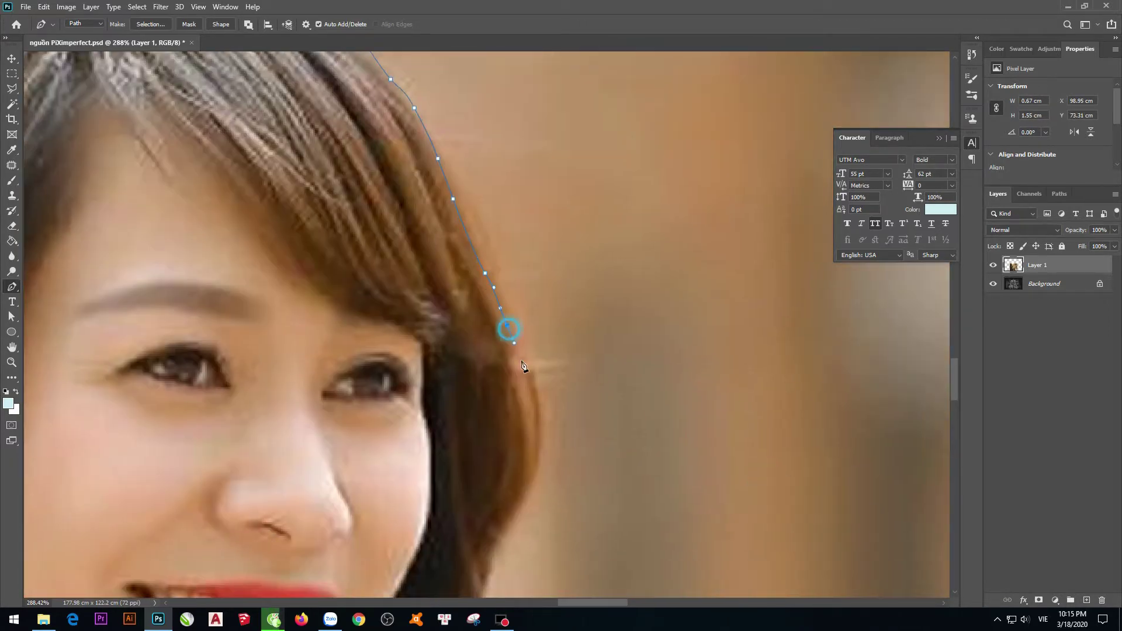
pyautogui.moveTo(532, 493); pyautogui.dragTo(466, 440)
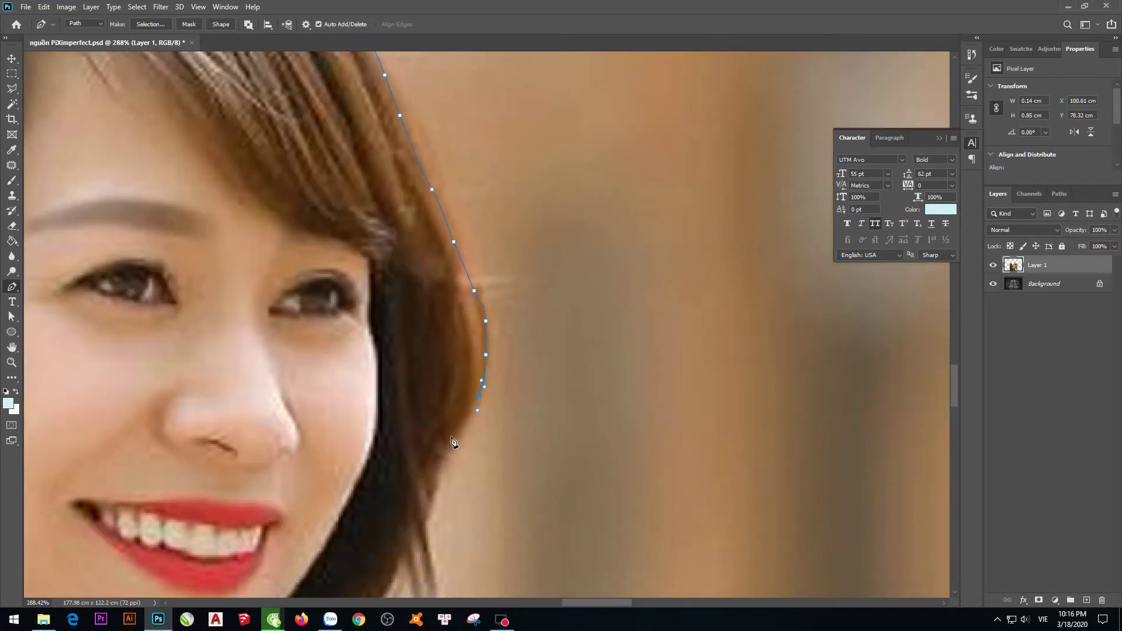
pyautogui.click(449, 436)
pyautogui.click(436, 470)
pyautogui.click(431, 496)
pyautogui.click(424, 525)
pyautogui.moveTo(424, 525); pyautogui.dragTo(414, 415)
pyautogui.click(402, 454)
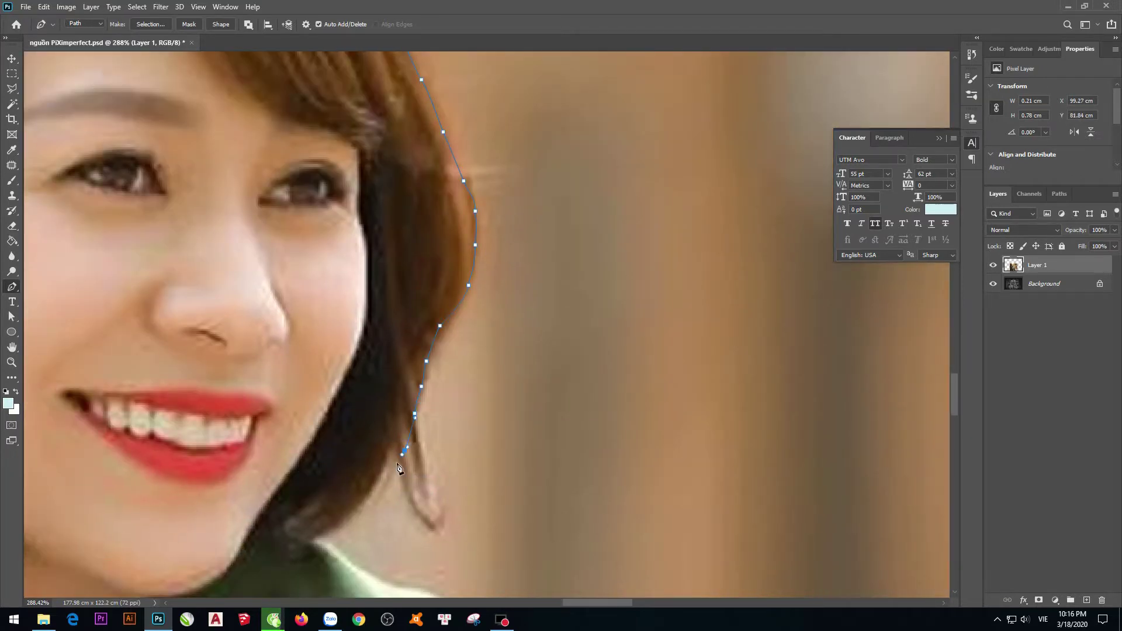
pyautogui.click(422, 462)
pyautogui.click(420, 482)
pyautogui.click(397, 473)
# Step: Extend the path around the neck, along the green collar and over the shoulder curve
pyautogui.click(309, 536)
pyautogui.click(320, 541)
pyautogui.moveTo(320, 541)
pyautogui.mouseDown()
pyautogui.moveTo(247, 362)
pyautogui.moveTo(296, 406)
pyautogui.mouseUp()
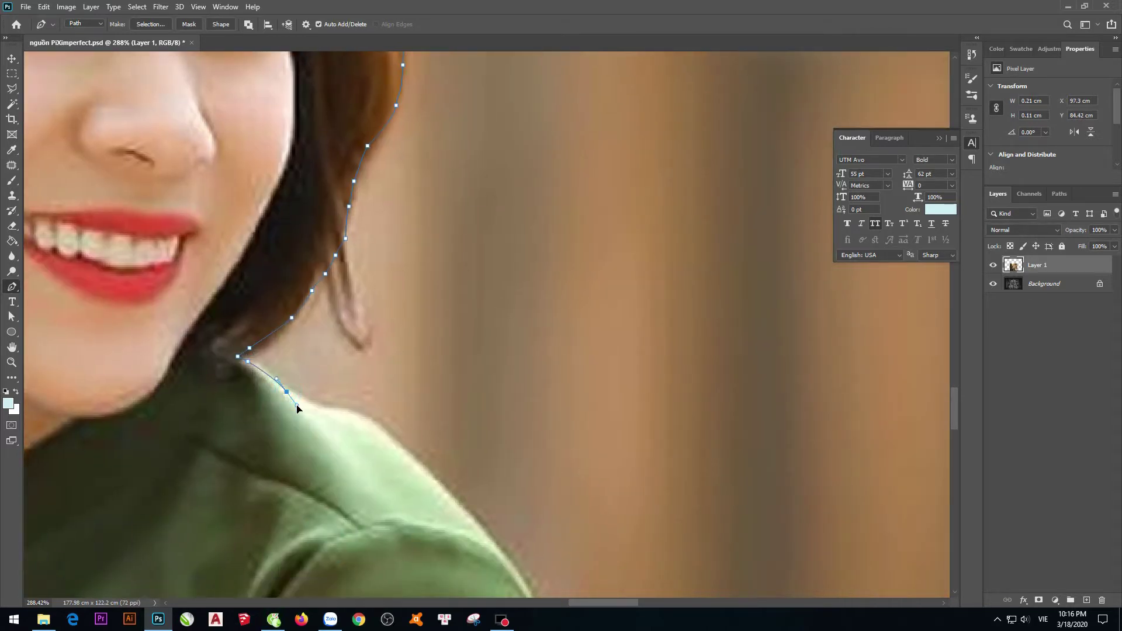
pyautogui.click(316, 407)
pyautogui.click(353, 412)
pyautogui.click(388, 433)
pyautogui.click(409, 451)
pyautogui.moveTo(428, 470); pyautogui.dragTo(373, 362)
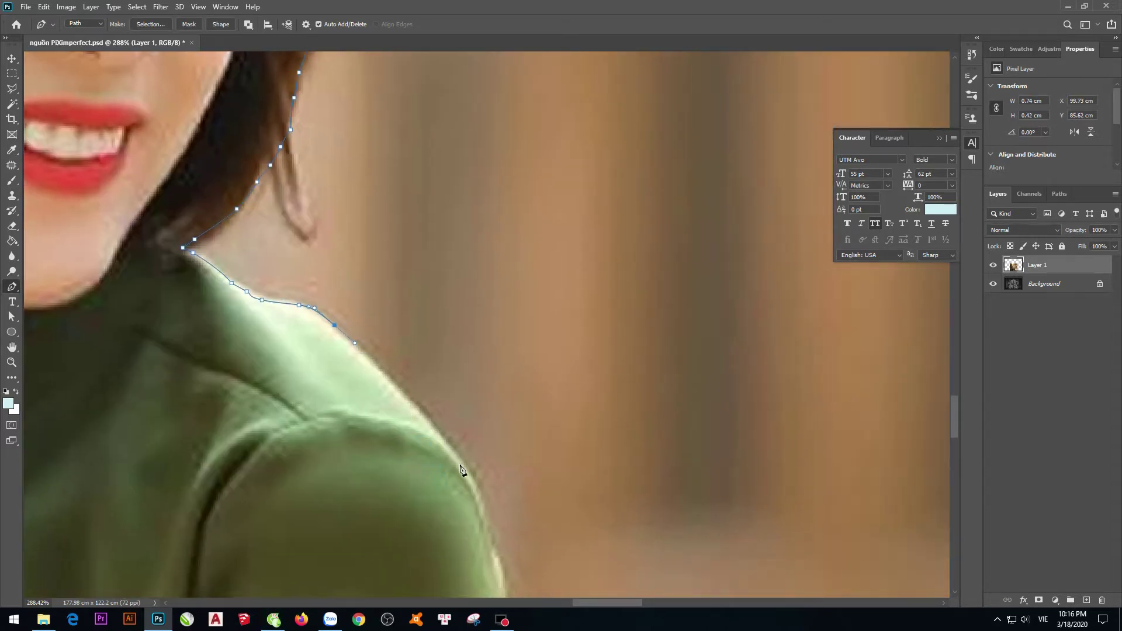
pyautogui.moveTo(472, 488); pyautogui.dragTo(483, 535)
pyautogui.moveTo(474, 494); pyautogui.dragTo(420, 260)
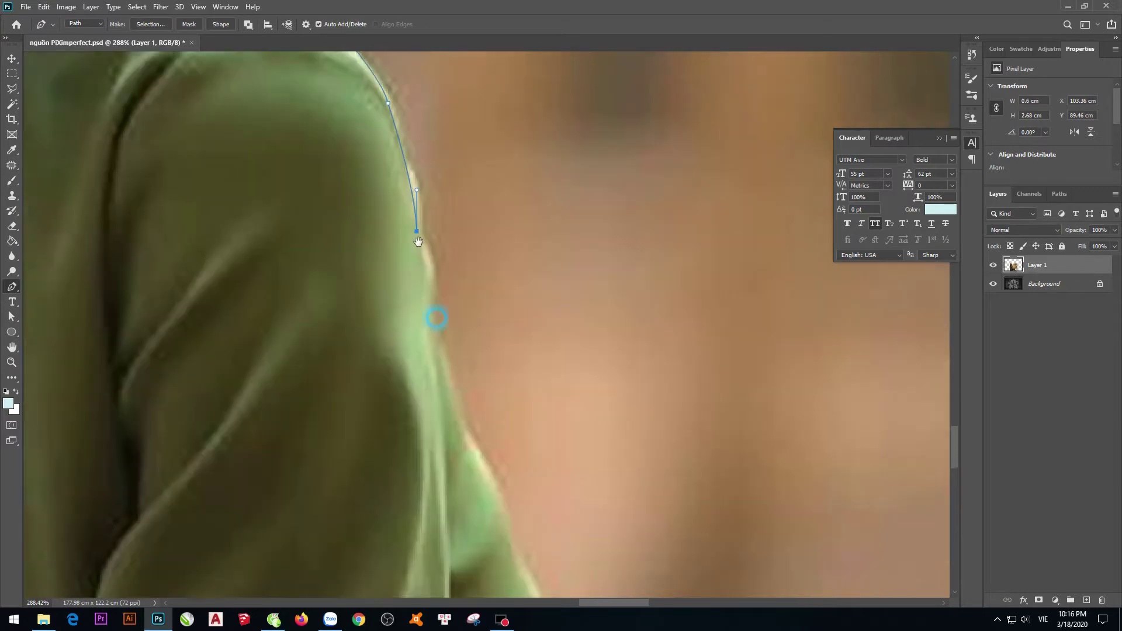
pyautogui.moveTo(433, 341); pyautogui.dragTo(420, 296)
# Step: Add anchors down the far sleeve edge to below the fabric edge
pyautogui.moveTo(453, 376); pyautogui.dragTo(392, 274)
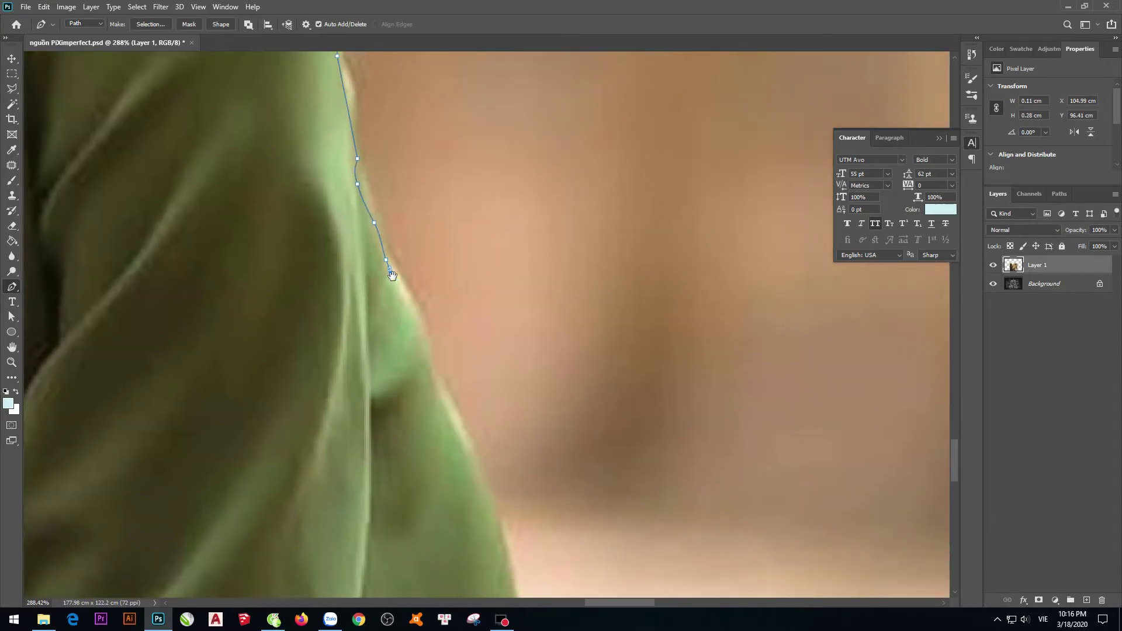
pyautogui.moveTo(461, 443); pyautogui.dragTo(421, 319)
pyautogui.click(410, 313)
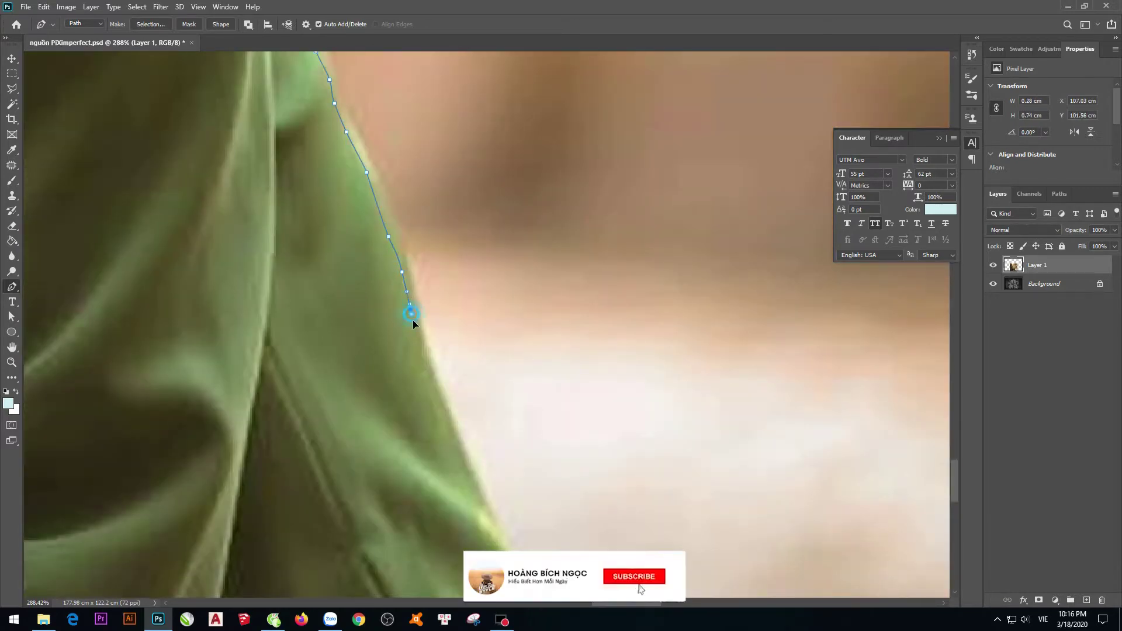
pyautogui.moveTo(420, 414); pyautogui.dragTo(391, 325)
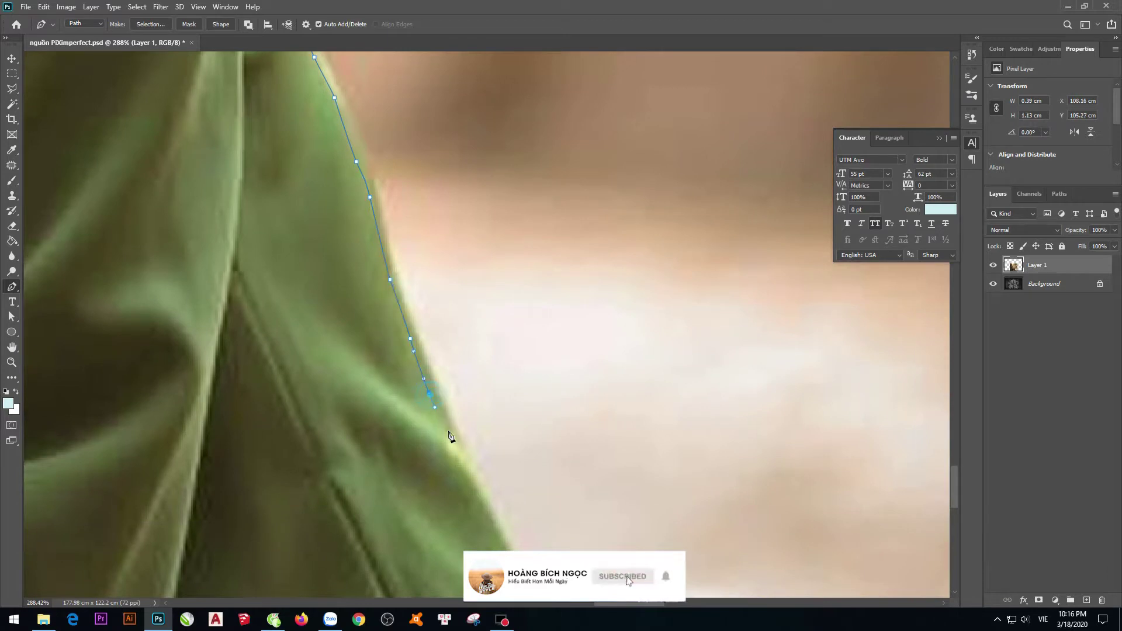
pyautogui.click(483, 496)
pyautogui.moveTo(483, 496); pyautogui.dragTo(420, 331)
pyautogui.moveTo(445, 393); pyautogui.dragTo(416, 328)
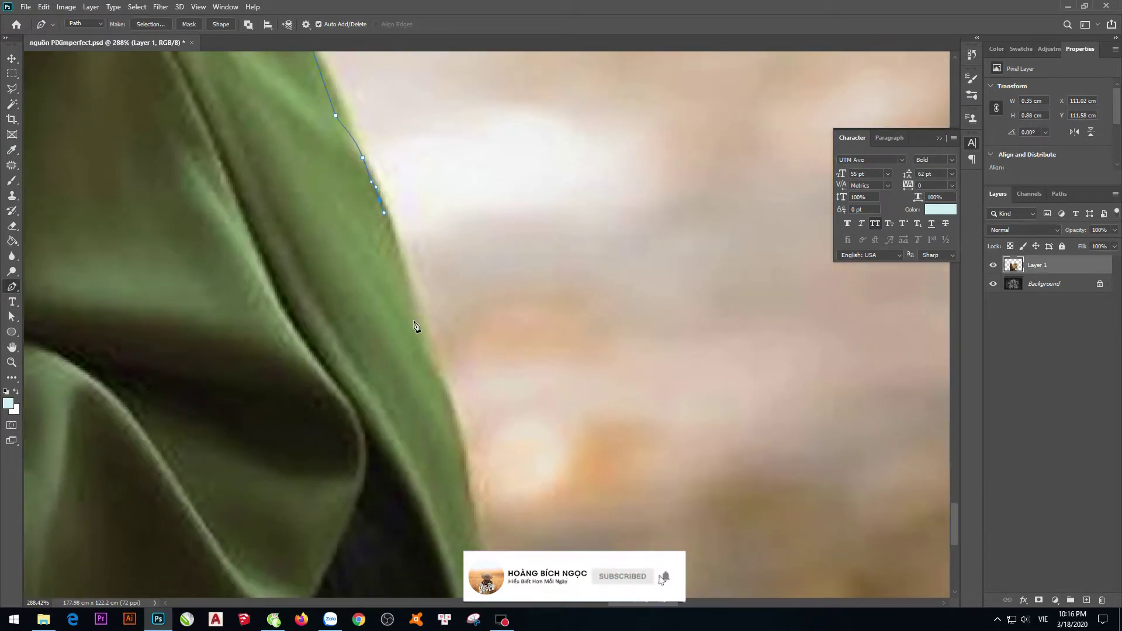
pyautogui.click(465, 494)
pyautogui.moveTo(466, 500); pyautogui.dragTo(444, 351)
pyautogui.click(433, 444)
# Step: Add a Solid Color fill layer set to a warm brown behind the selected woman
pyautogui.moveTo(433, 443)
pyautogui.mouseDown()
pyautogui.moveTo(426, 276)
pyautogui.moveTo(536, 322)
pyautogui.mouseUp()
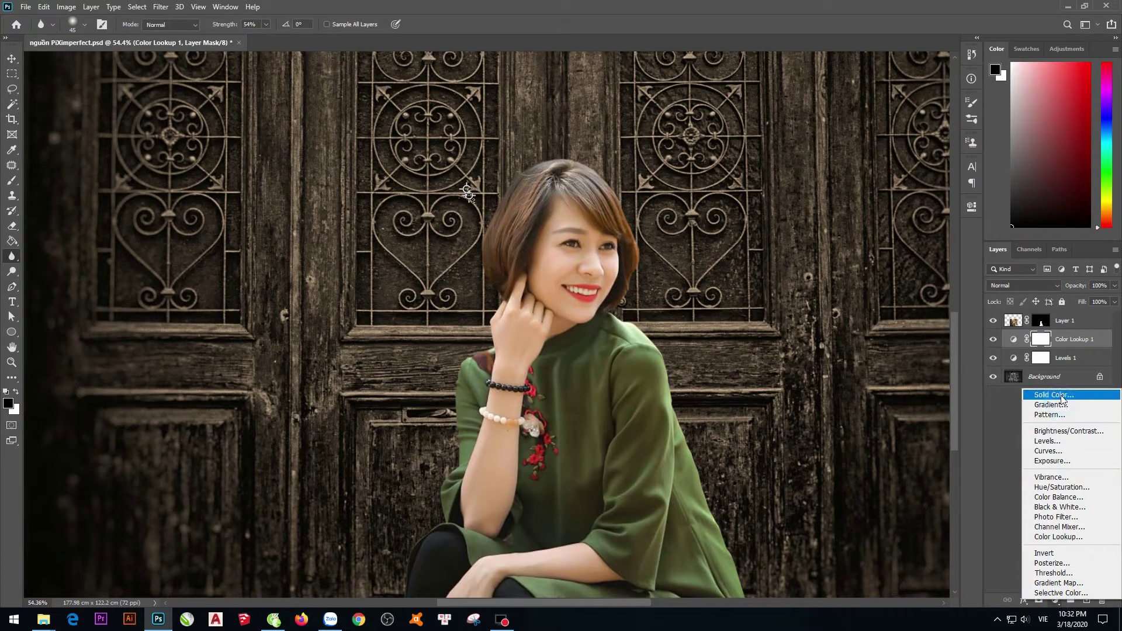
pyautogui.click(1053, 395)
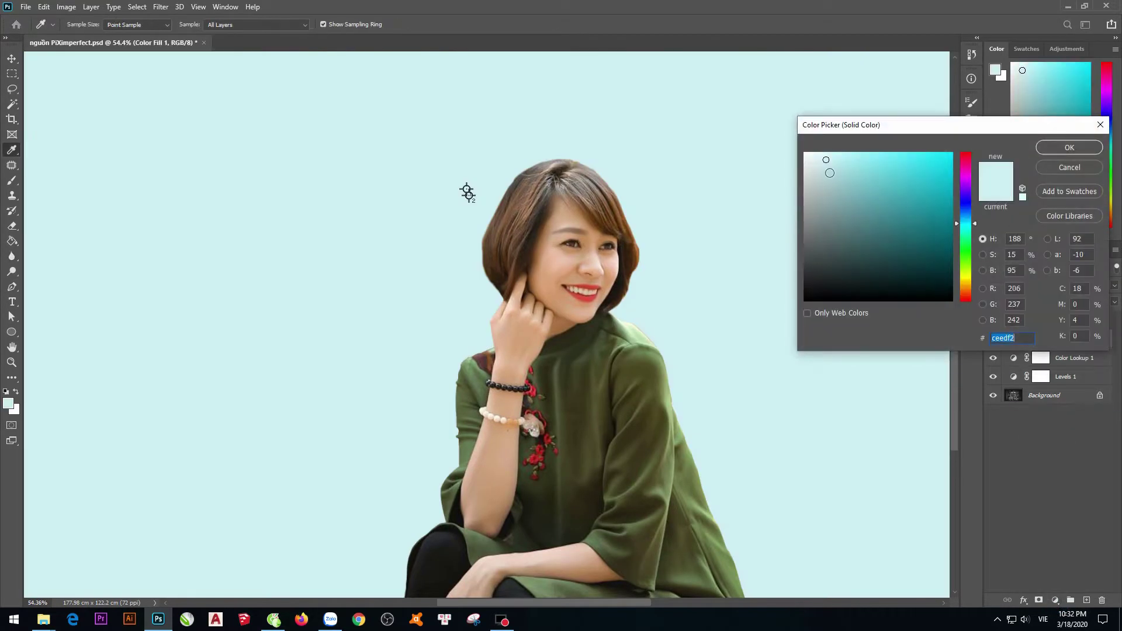
pyautogui.click(970, 288)
pyautogui.click(907, 155)
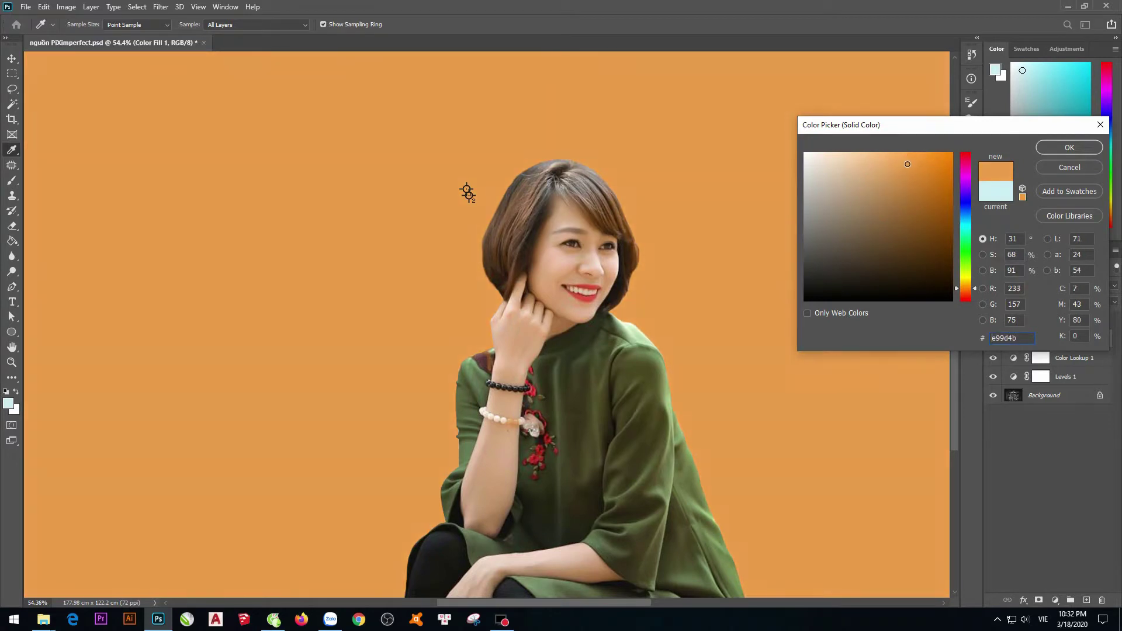
pyautogui.click(468, 193)
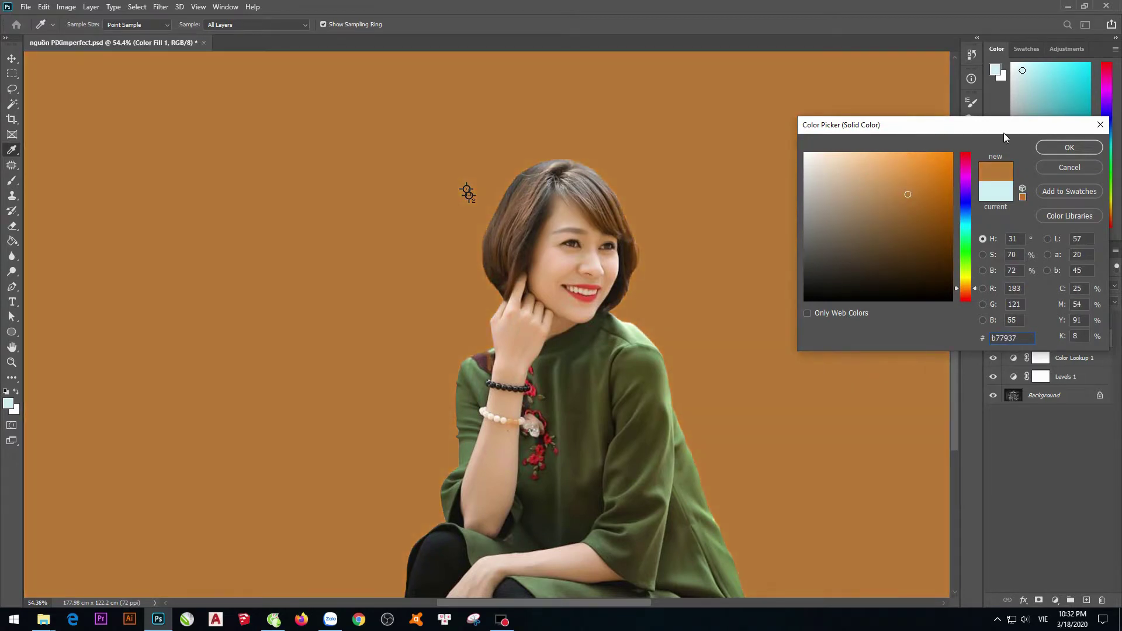
pyautogui.click(1069, 147)
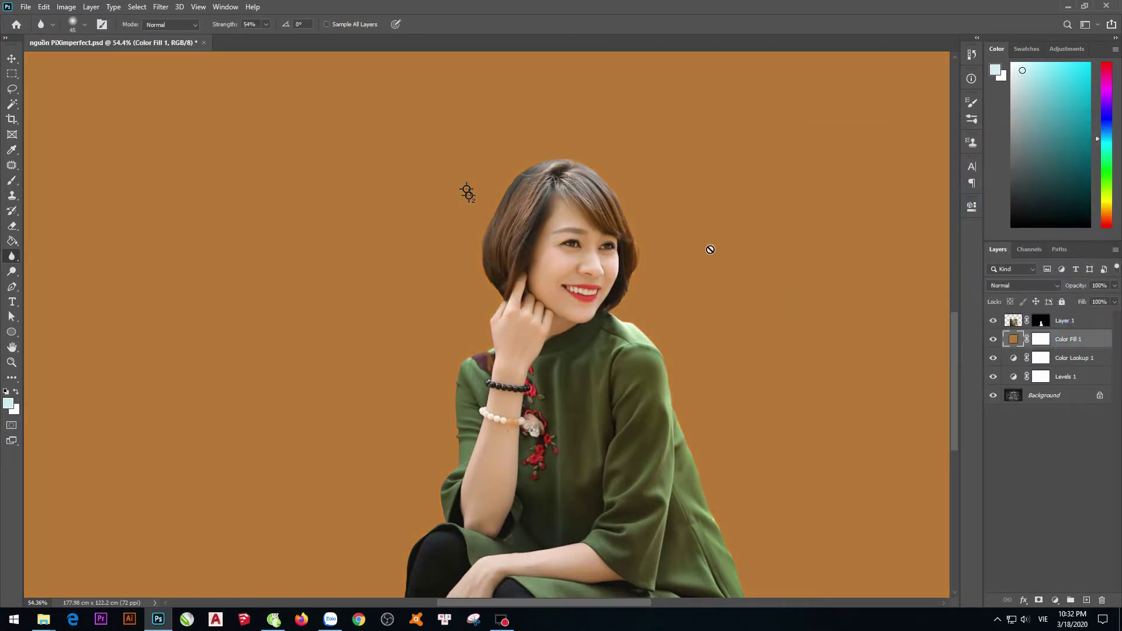
# Step: Lower Layer 1's mask Density to 35% in the mask Properties
pyautogui.scroll(2, 468, 193)
pyautogui.scroll(2, 436, 181)
pyautogui.scroll(-1, 376, 163)
pyautogui.scroll(1, 441, 190)
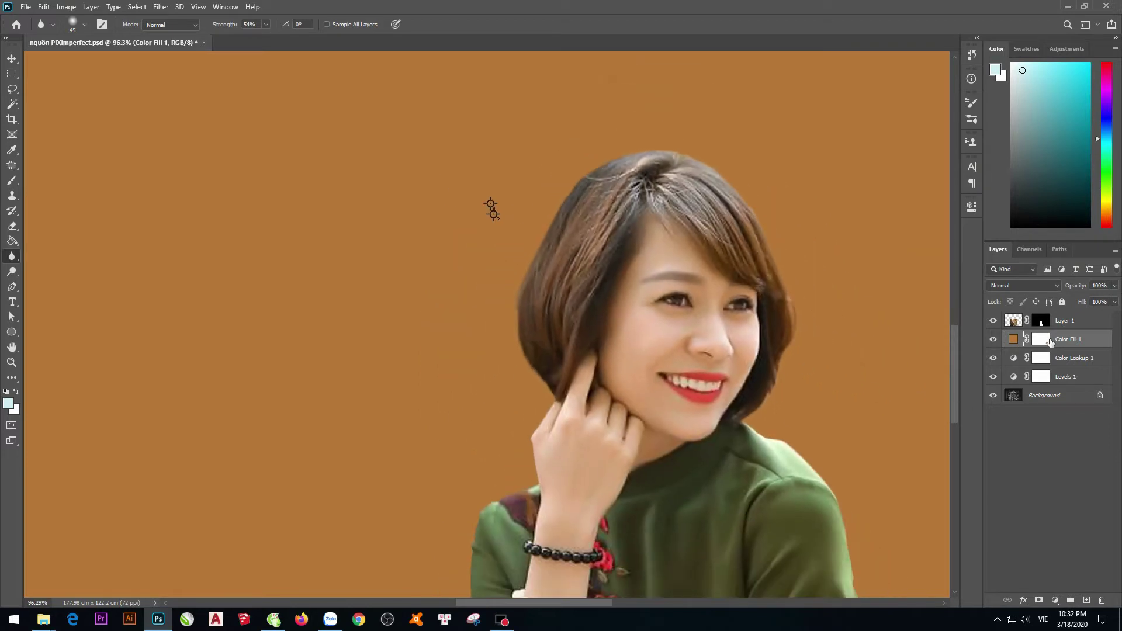
pyautogui.click(1041, 321)
pyautogui.moveTo(489, 208); pyautogui.dragTo(339, 75)
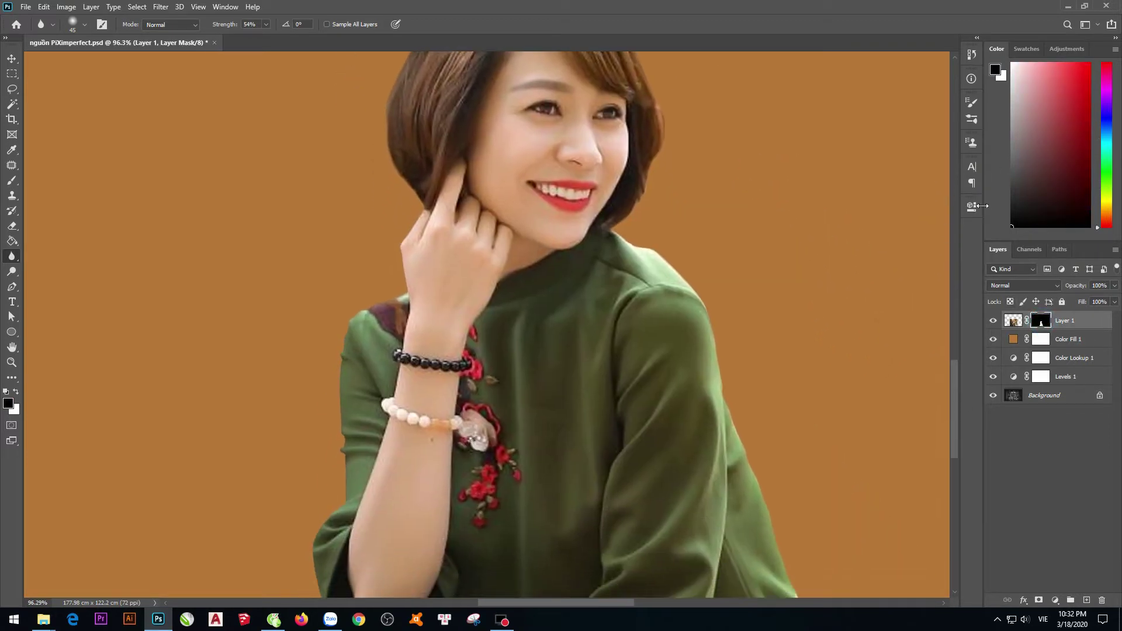
pyautogui.click(972, 206)
pyautogui.moveTo(940, 288); pyautogui.dragTo(848, 289)
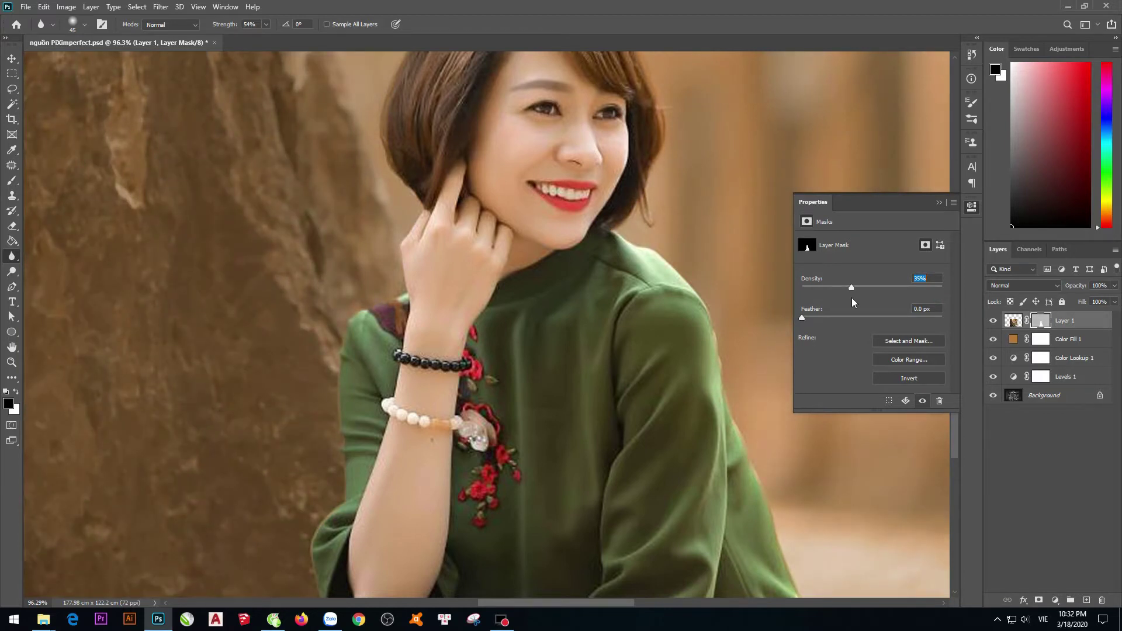
# Step: Zoom and pan over the lower body, sleeve and lap to check the result
pyautogui.scroll(1, 551, 352)
pyautogui.moveTo(476, 237); pyautogui.dragTo(465, 215)
pyautogui.scroll(-5, 577, 256)
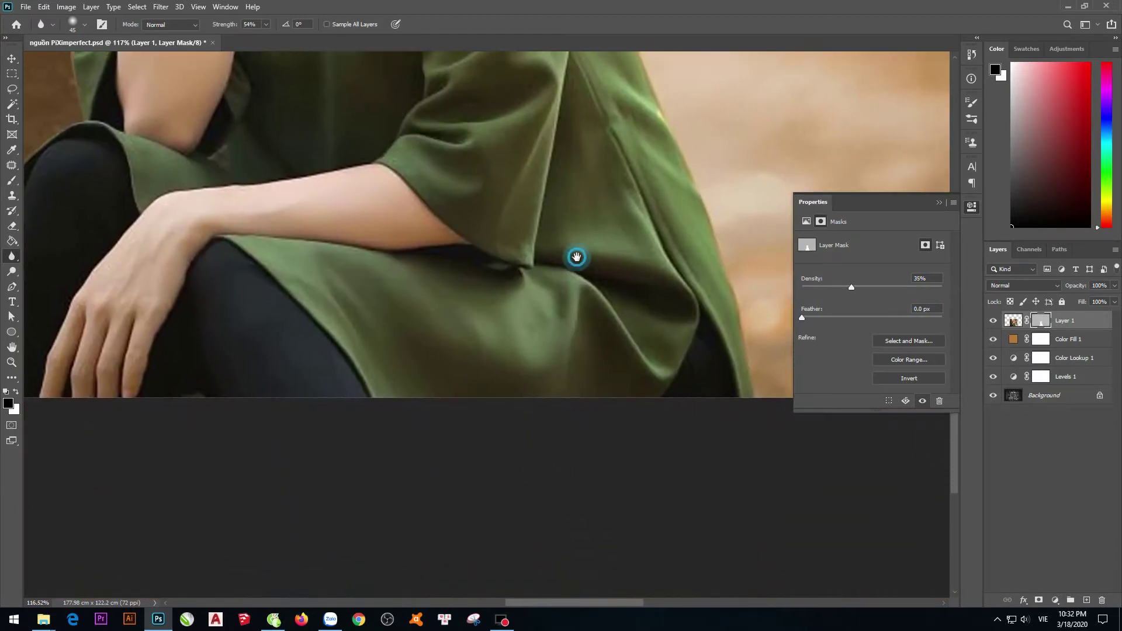
pyautogui.scroll(1, 666, 343)
pyautogui.scroll(4, 568, 156)
pyautogui.scroll(2, 596, 311)
pyautogui.hscroll(2, 595, 310)
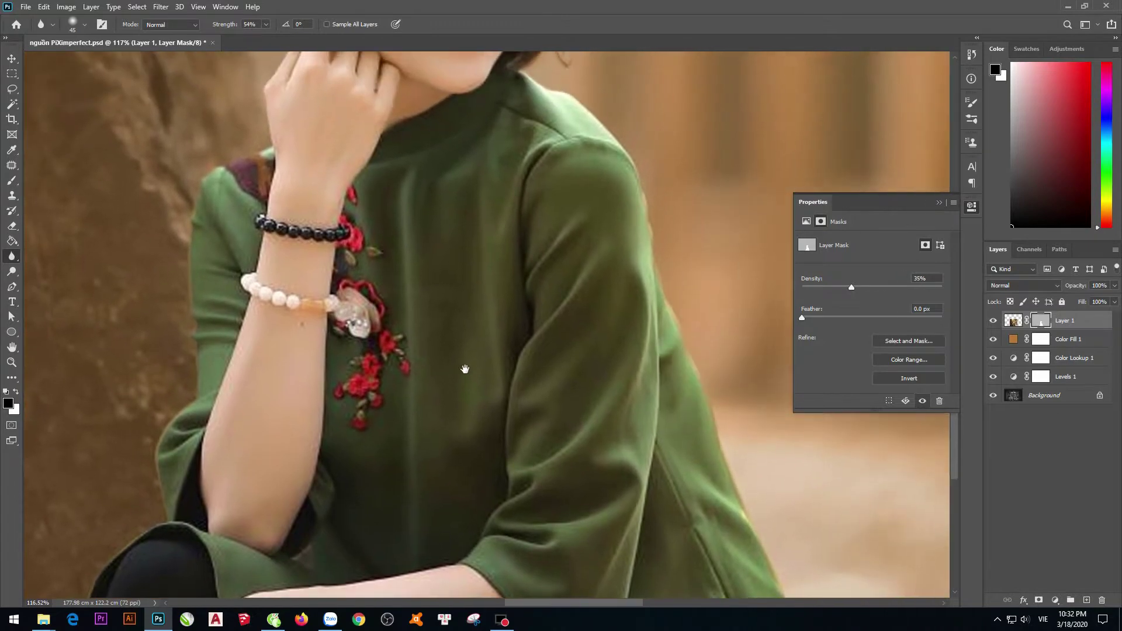
pyautogui.scroll(1, 551, 300)
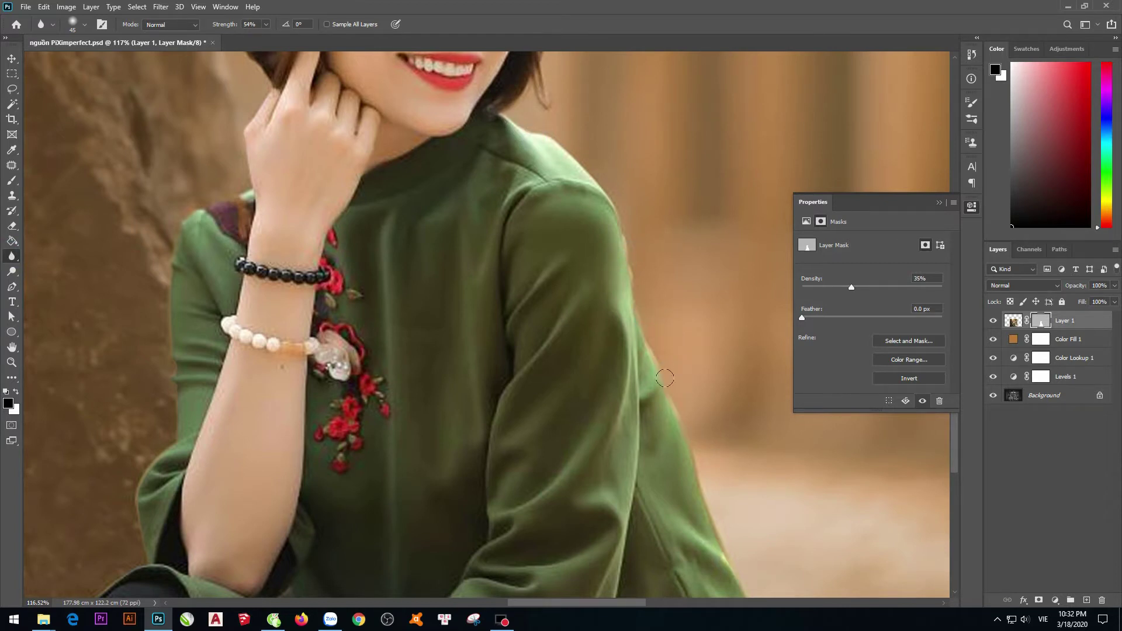
pyautogui.moveTo(726, 551); pyautogui.dragTo(601, 318)
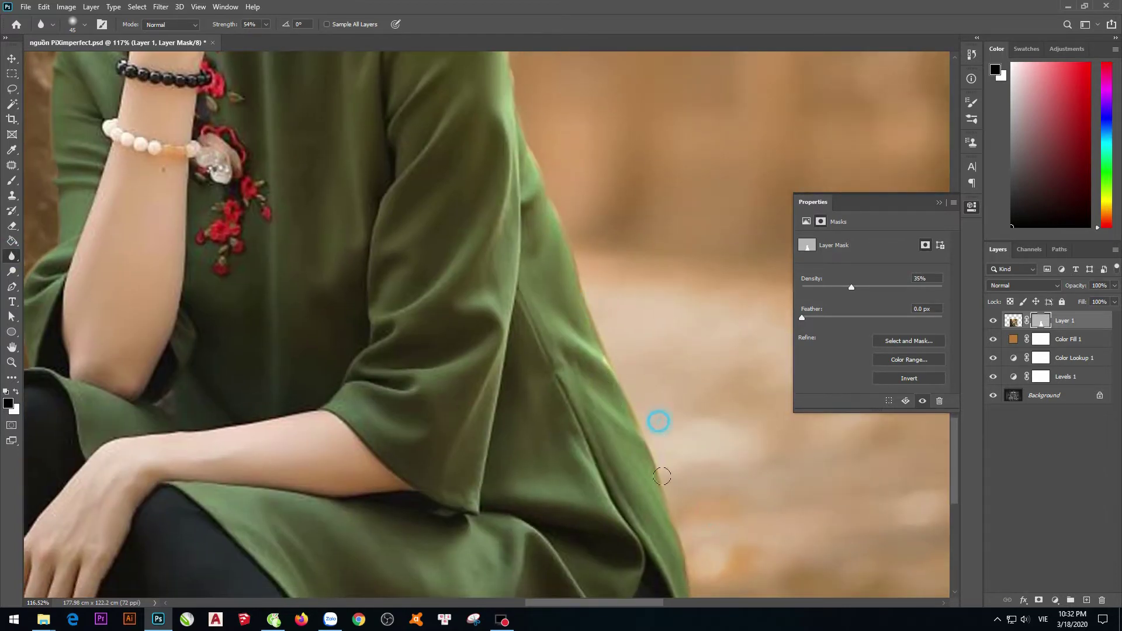
# Step: Blur the dark trouser edge near the knee, then pan up to inspect the arm and face
pyautogui.moveTo(418, 425); pyautogui.dragTo(588, 198)
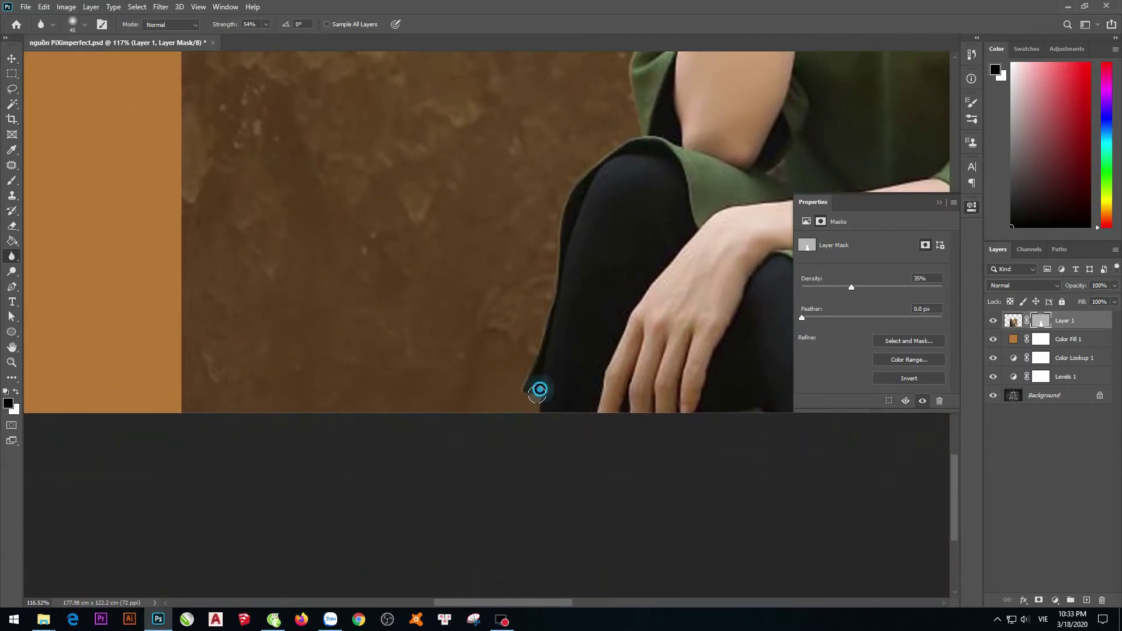
pyautogui.moveTo(518, 387)
pyautogui.mouseDown()
pyautogui.moveTo(548, 270)
pyautogui.moveTo(515, 408)
pyautogui.mouseUp()
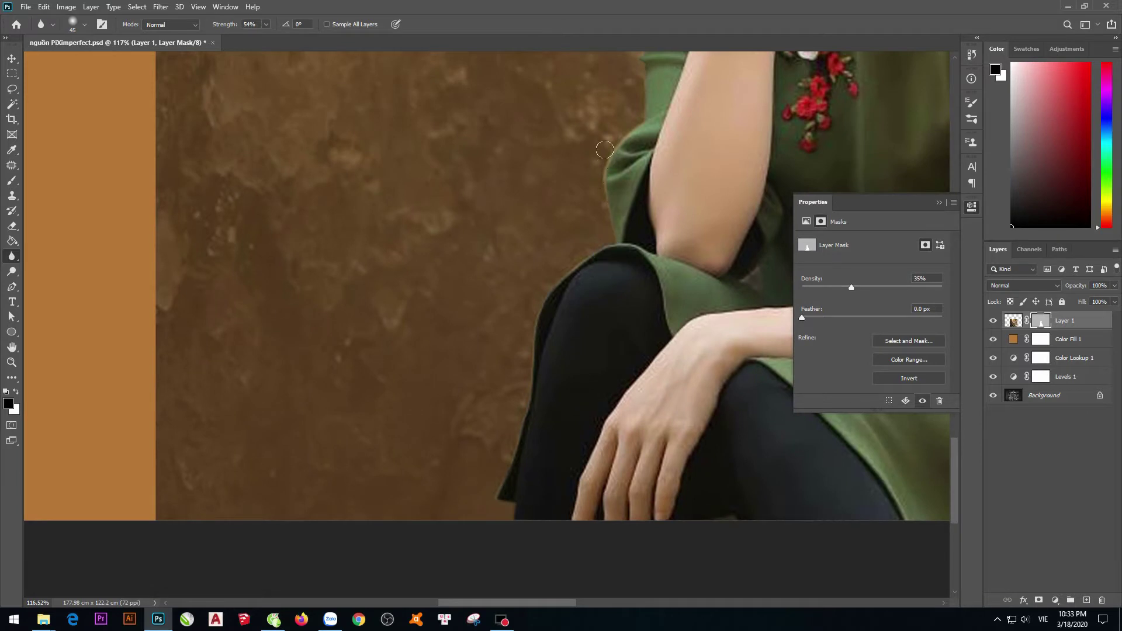
pyautogui.moveTo(641, 111); pyautogui.dragTo(596, 338)
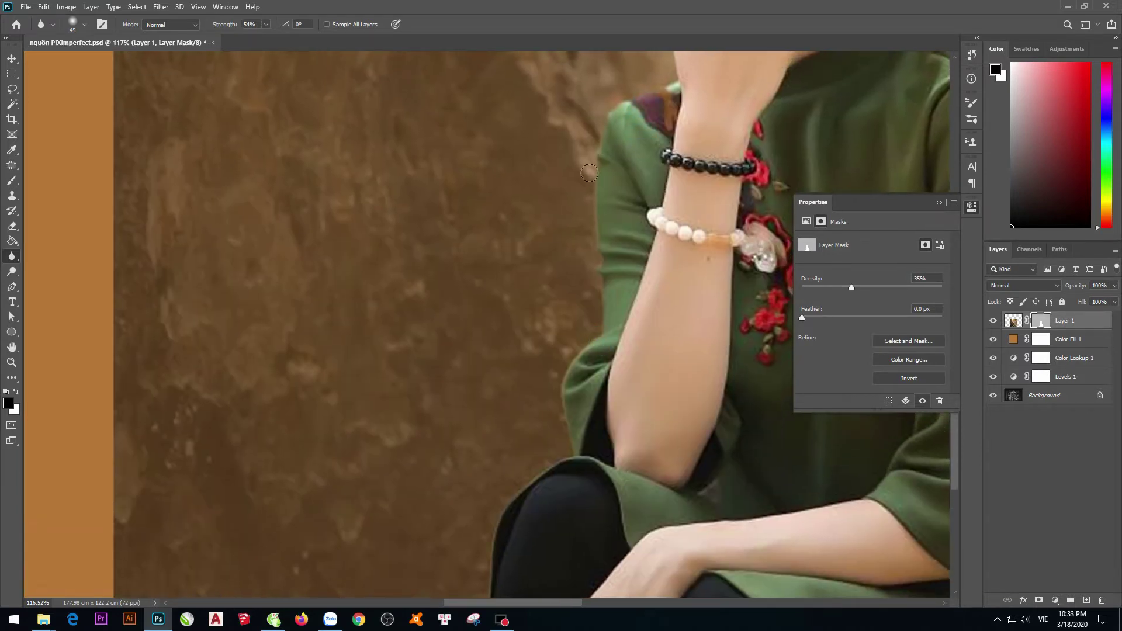
pyautogui.moveTo(599, 267); pyautogui.dragTo(596, 234)
pyautogui.moveTo(605, 120); pyautogui.dragTo(562, 306)
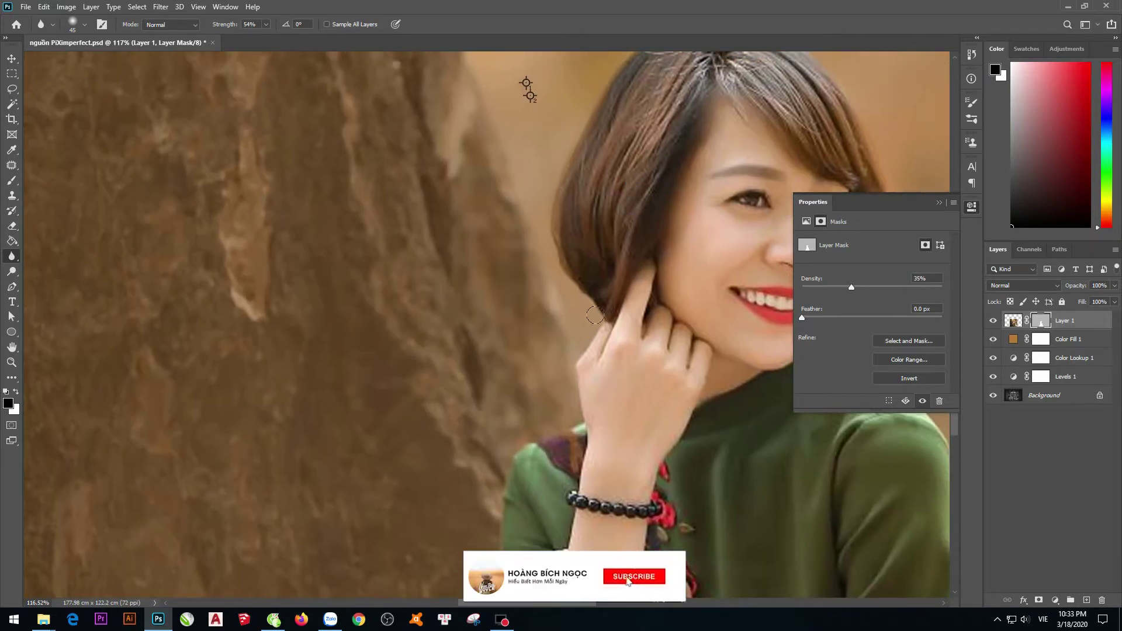
pyautogui.moveTo(598, 55); pyautogui.dragTo(548, 186)
pyautogui.moveTo(601, 88); pyautogui.dragTo(503, 292)
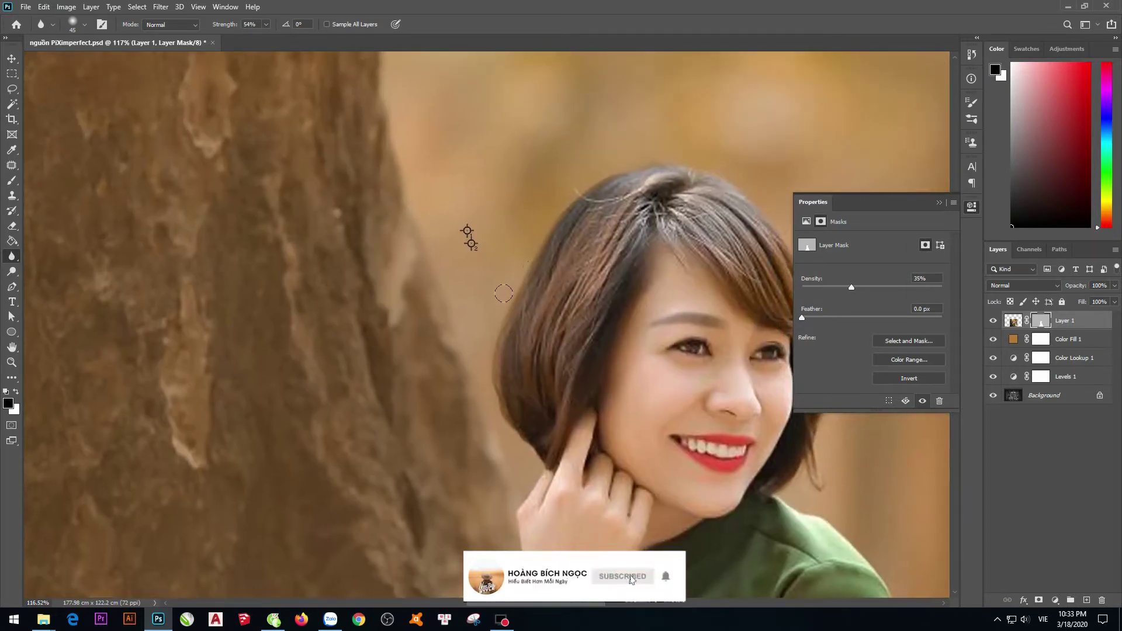
pyautogui.moveTo(571, 226); pyautogui.dragTo(327, 238)
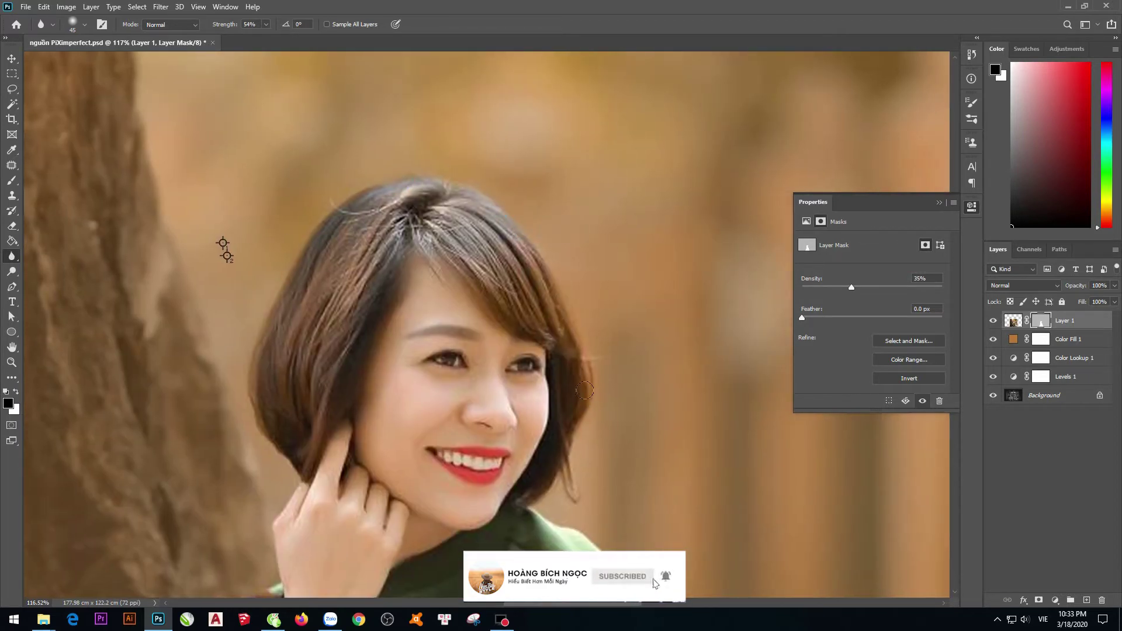
# Step: Delete the orange fill layer and view the face and shoulders
pyautogui.click(1078, 342)
pyautogui.press('Delete')
pyautogui.scroll(4, 358, 157)
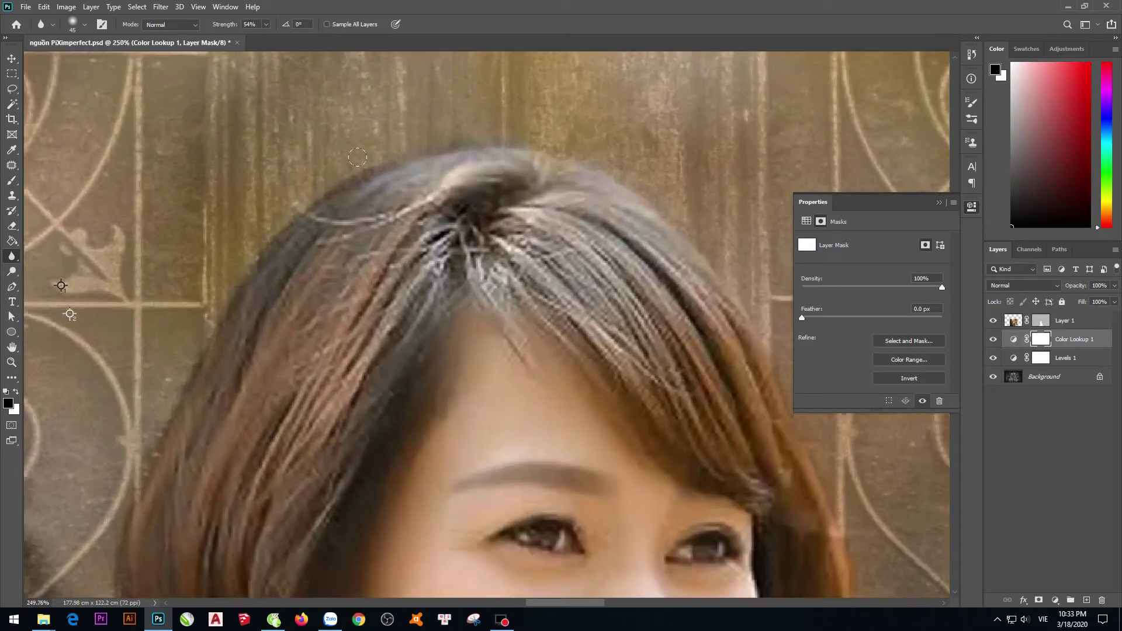
pyautogui.scroll(-3, 358, 157)
pyautogui.scroll(-2, 358, 157)
pyautogui.moveTo(471, 446); pyautogui.dragTo(395, 304)
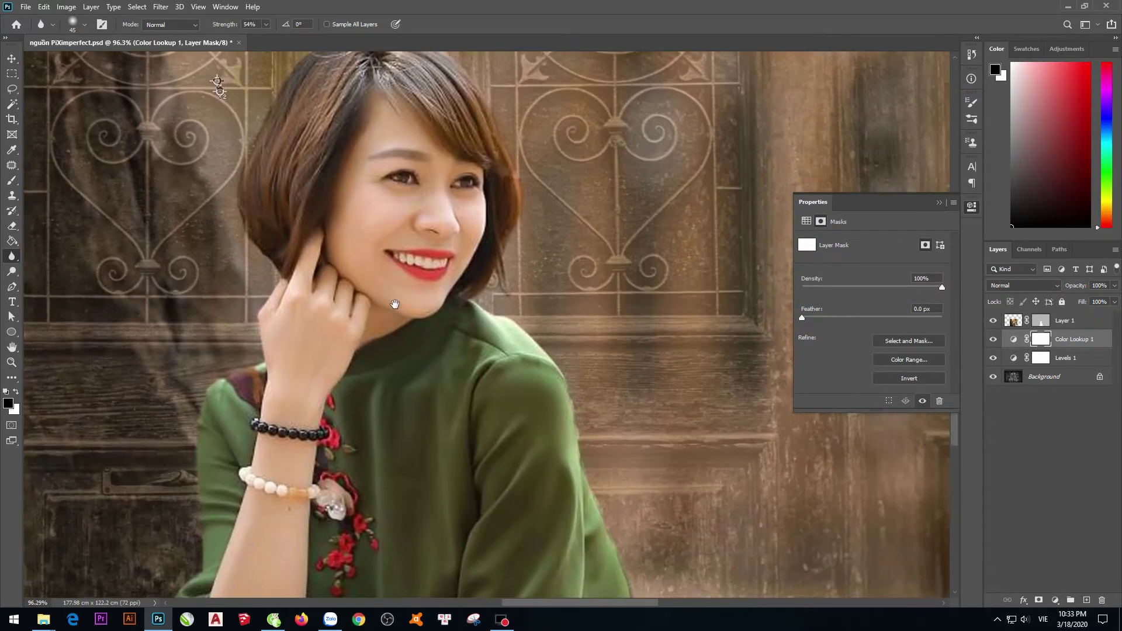
pyautogui.scroll(-3, 395, 303)
pyautogui.scroll(-2, 461, 412)
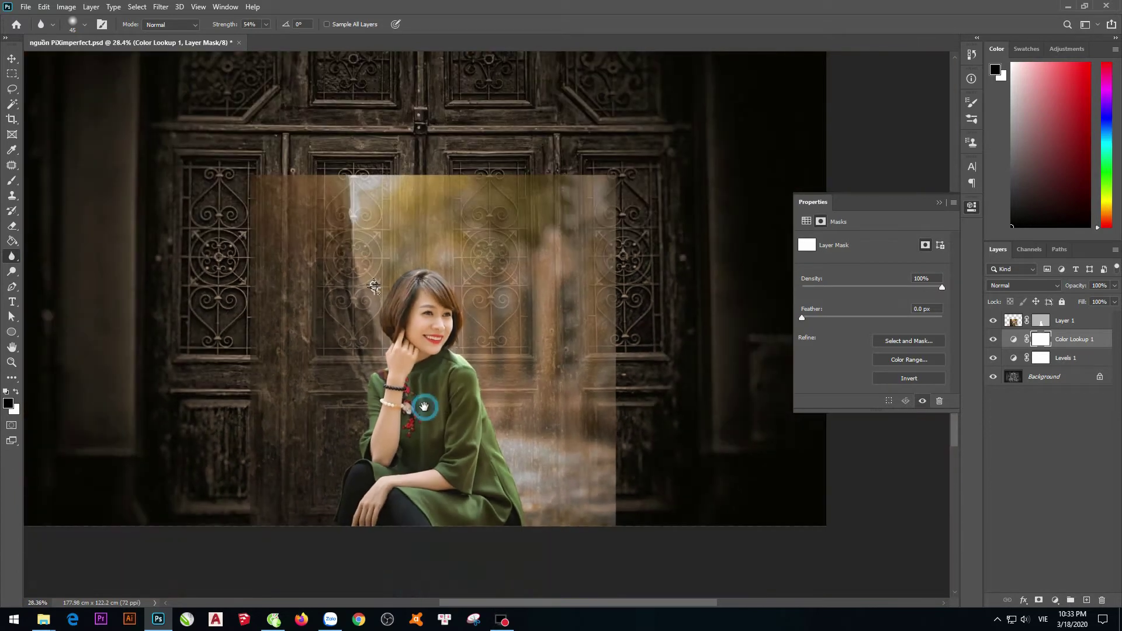
# Step: Reselect the woman's layer mask and raise its Density back to 100%
pyautogui.click(1033, 322)
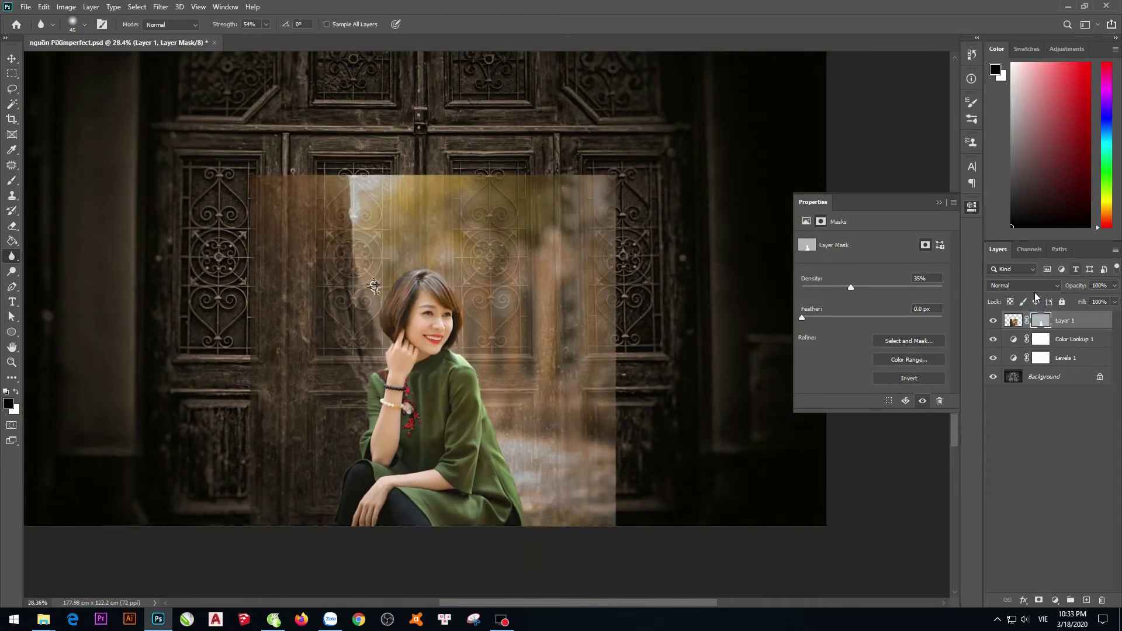
pyautogui.click(1073, 321)
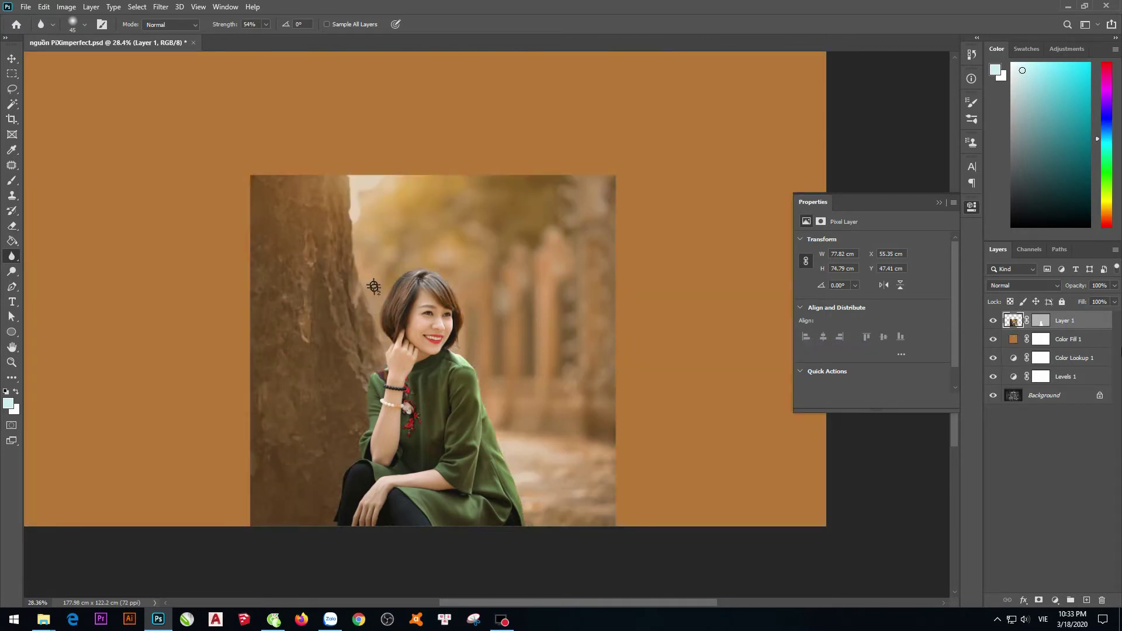
pyautogui.click(1085, 339)
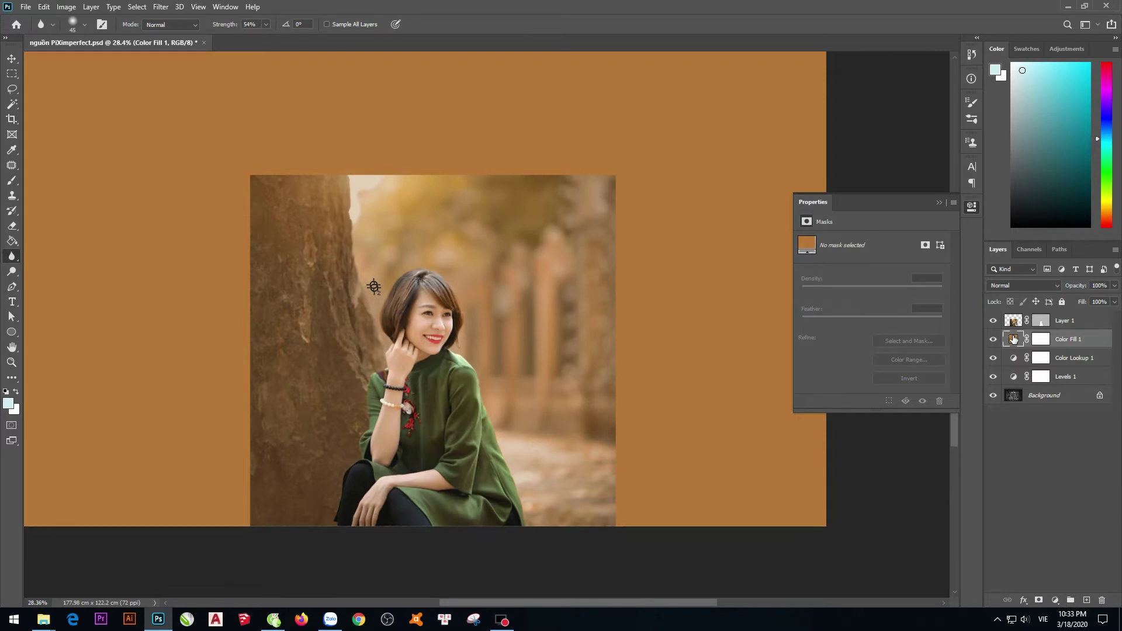
pyautogui.click(1040, 323)
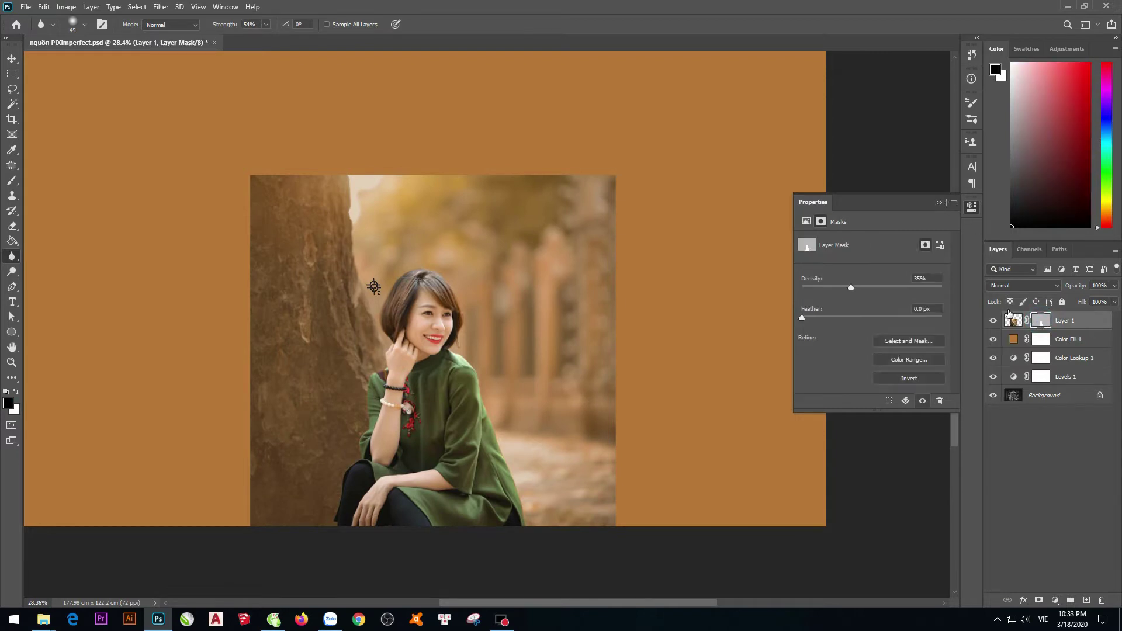
pyautogui.moveTo(850, 288); pyautogui.dragTo(983, 290)
# Step: Delete the orange Color Fill 1 layer so the sepia door shows behind the woman
pyautogui.click(935, 202)
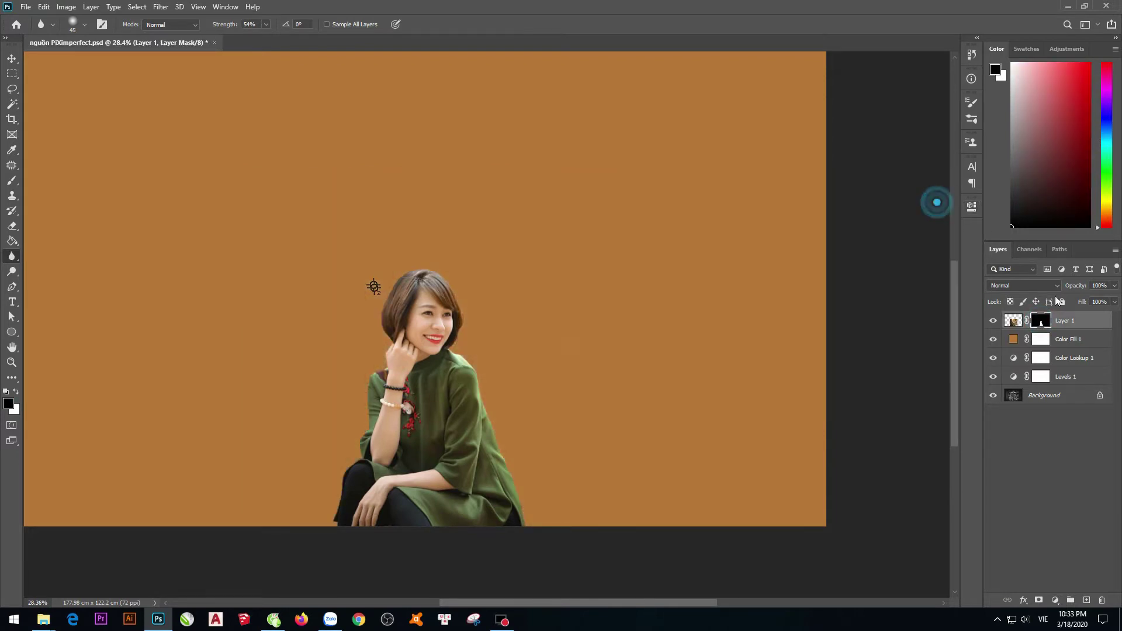
pyautogui.click(1072, 345)
pyautogui.press('Delete')
pyautogui.scroll(1, 445, 383)
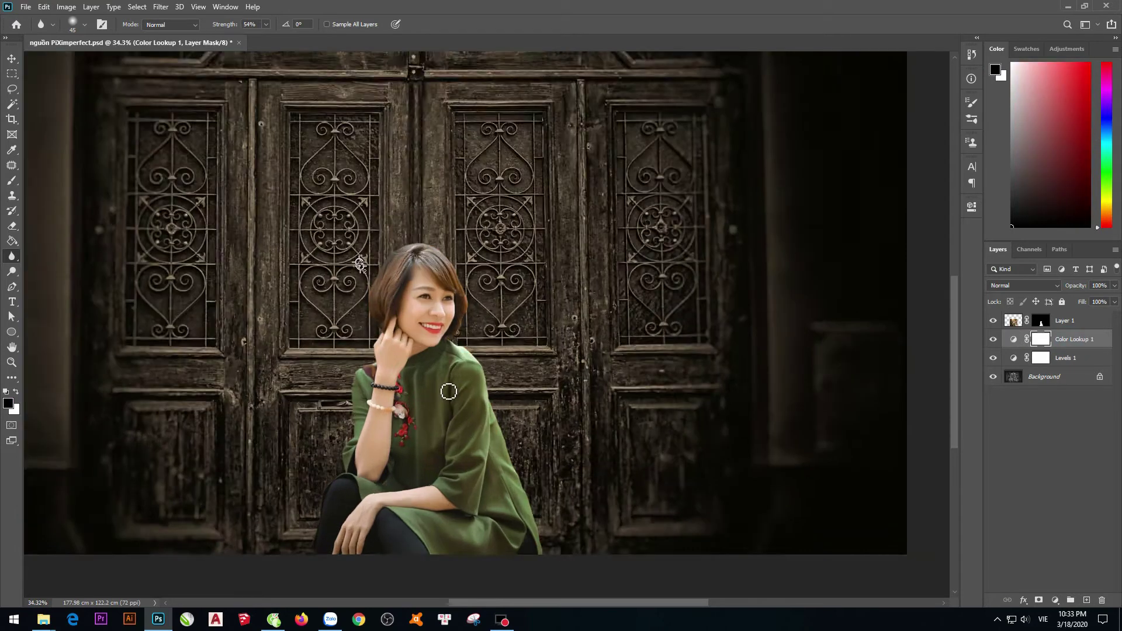
pyautogui.scroll(1, 445, 381)
# Step: Zoom and pan over her lap, sleeve and bracelets to inspect the cutout edges
pyautogui.press('v')
pyautogui.scroll(3, 446, 379)
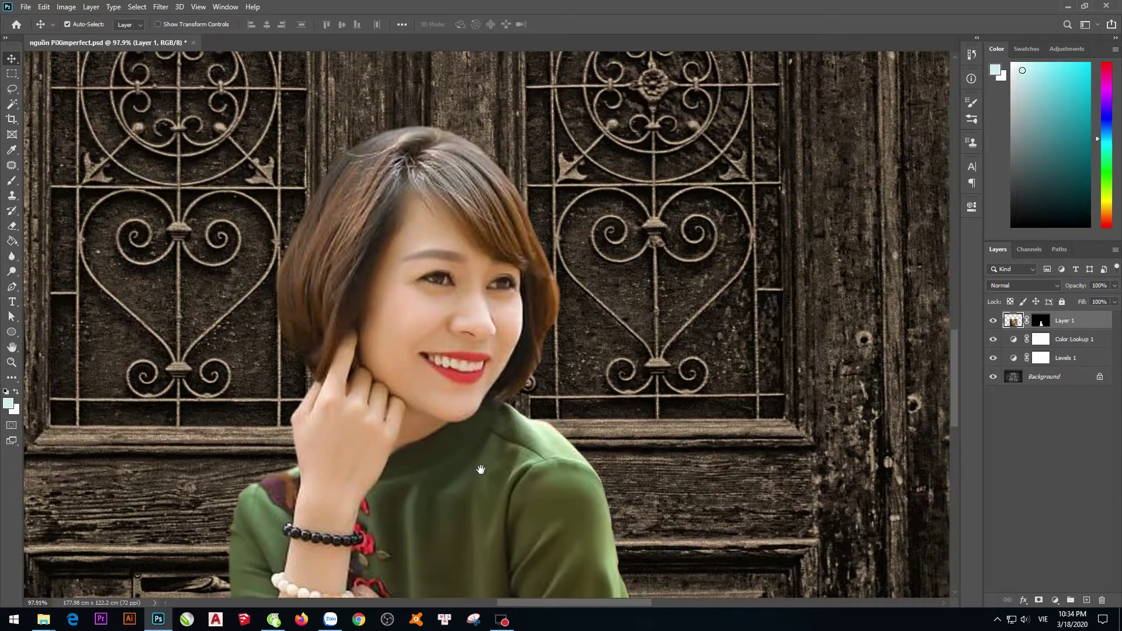
pyautogui.moveTo(462, 421); pyautogui.dragTo(440, 233)
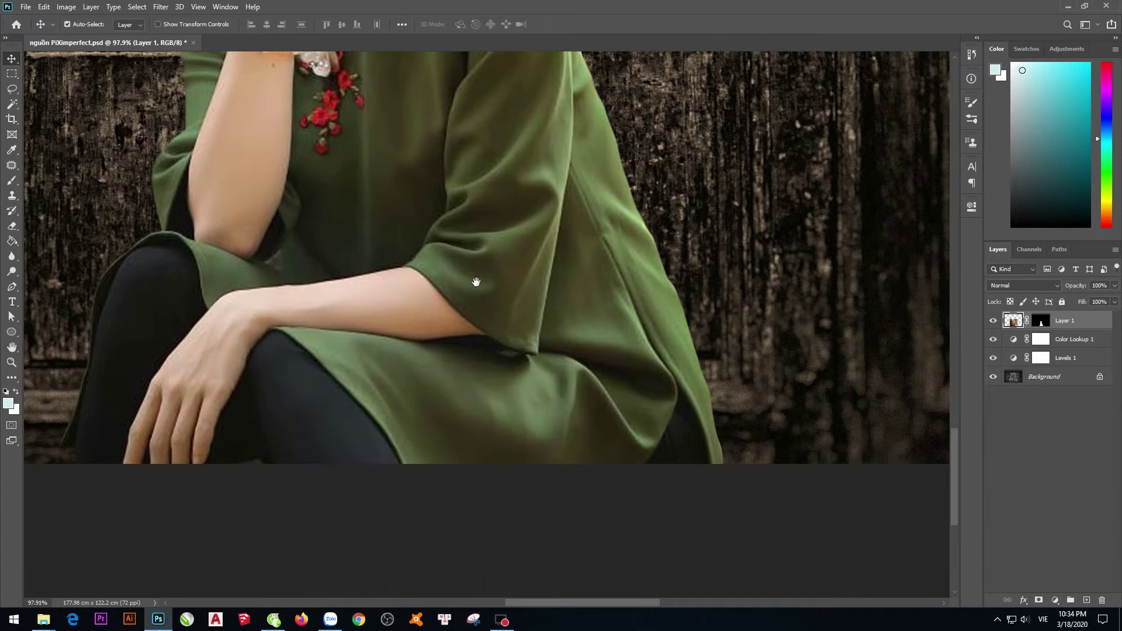
pyautogui.moveTo(473, 281); pyautogui.dragTo(406, 429)
pyautogui.scroll(2, 531, 300)
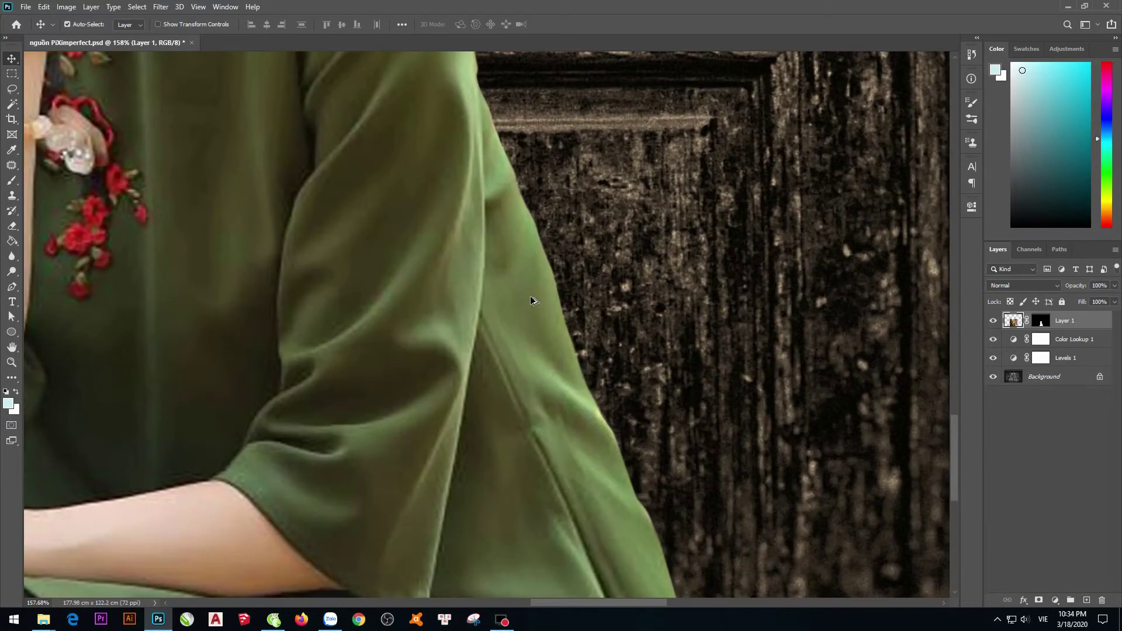
pyautogui.scroll(-1, 484, 368)
pyautogui.scroll(-1, 476, 369)
pyautogui.scroll(-1, 508, 362)
pyautogui.moveTo(538, 357); pyautogui.dragTo(536, 432)
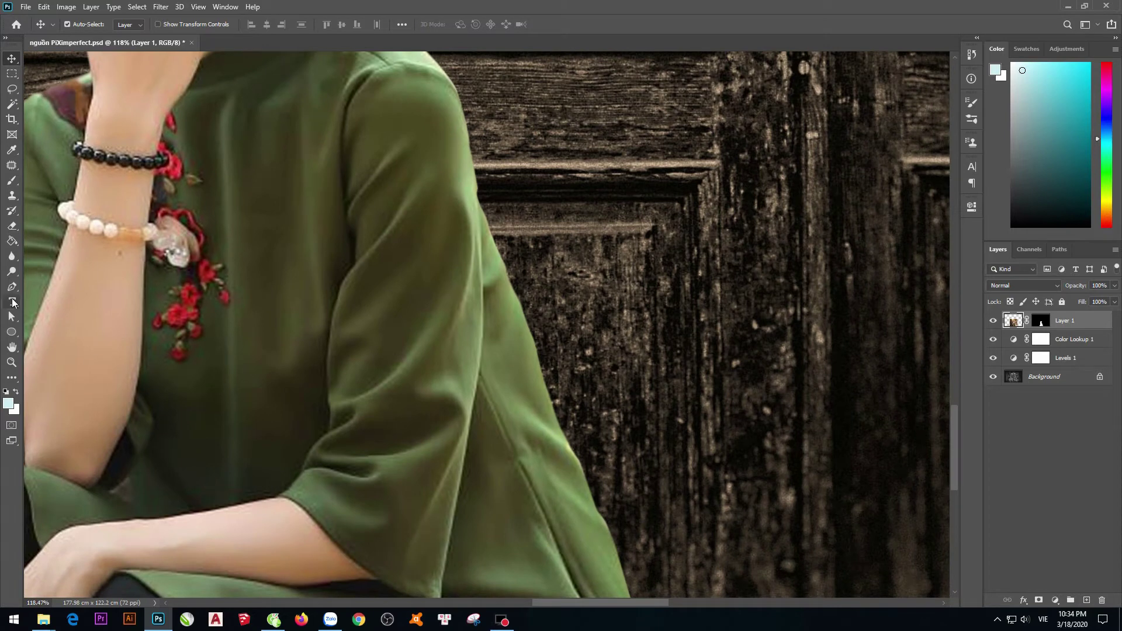
pyautogui.click(12, 256)
pyautogui.scroll(2, 540, 318)
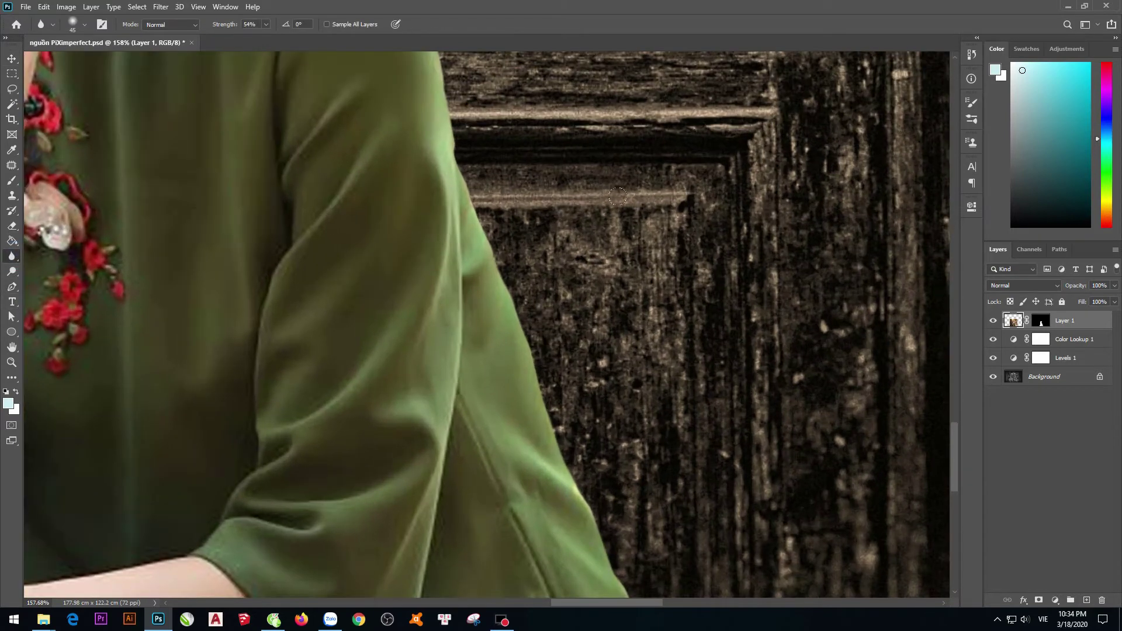
pyautogui.click(972, 206)
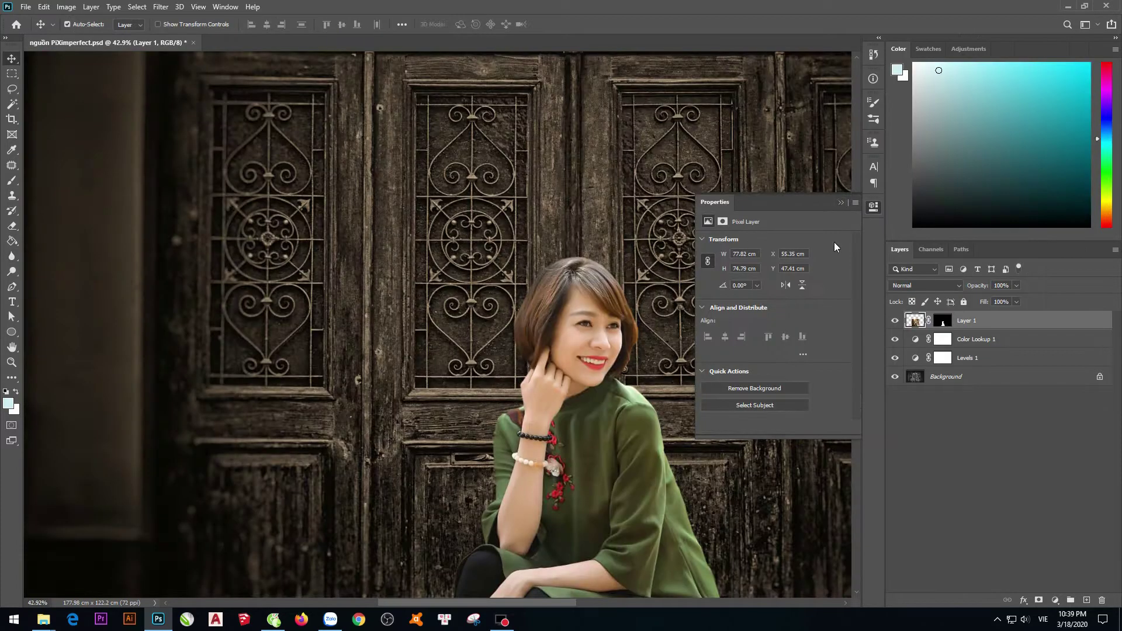
# Step: Delete the Colour Lookup and Levels adjustments and add a Gradient Map clipped to the woman
pyautogui.click(982, 342)
pyautogui.press('Delete')
pyautogui.press('Delete')
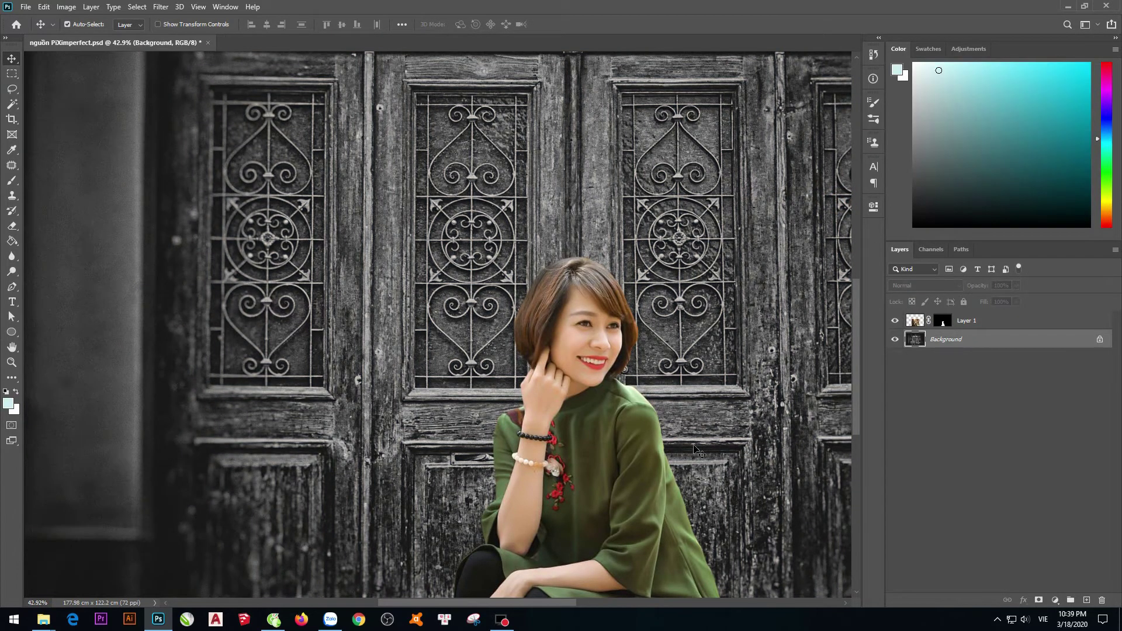
pyautogui.click(1055, 601)
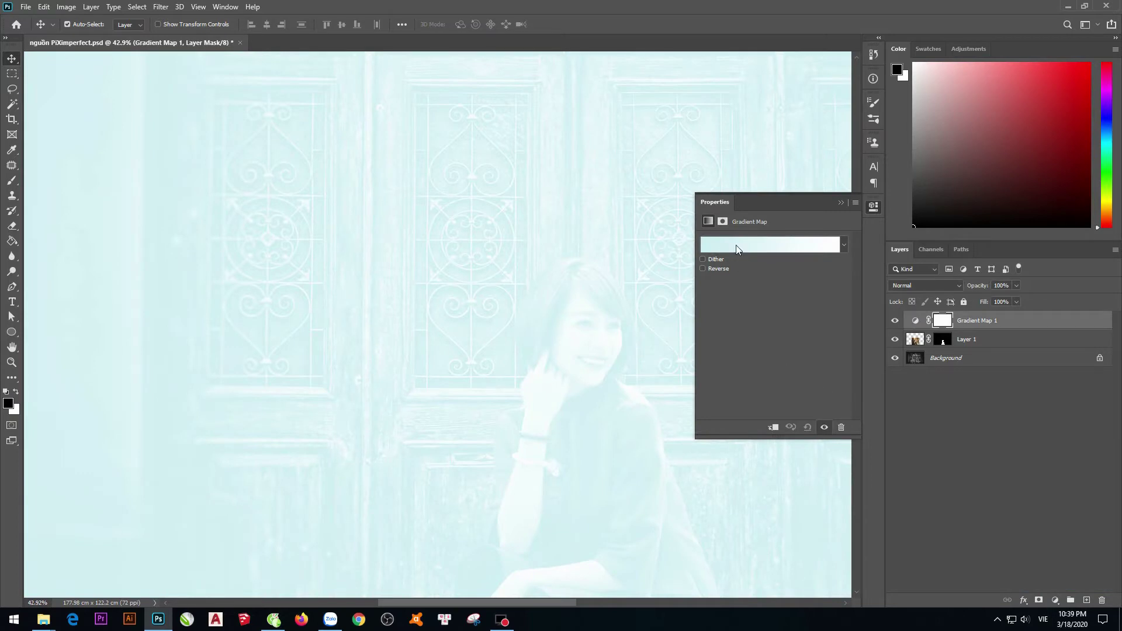
pyautogui.click(735, 244)
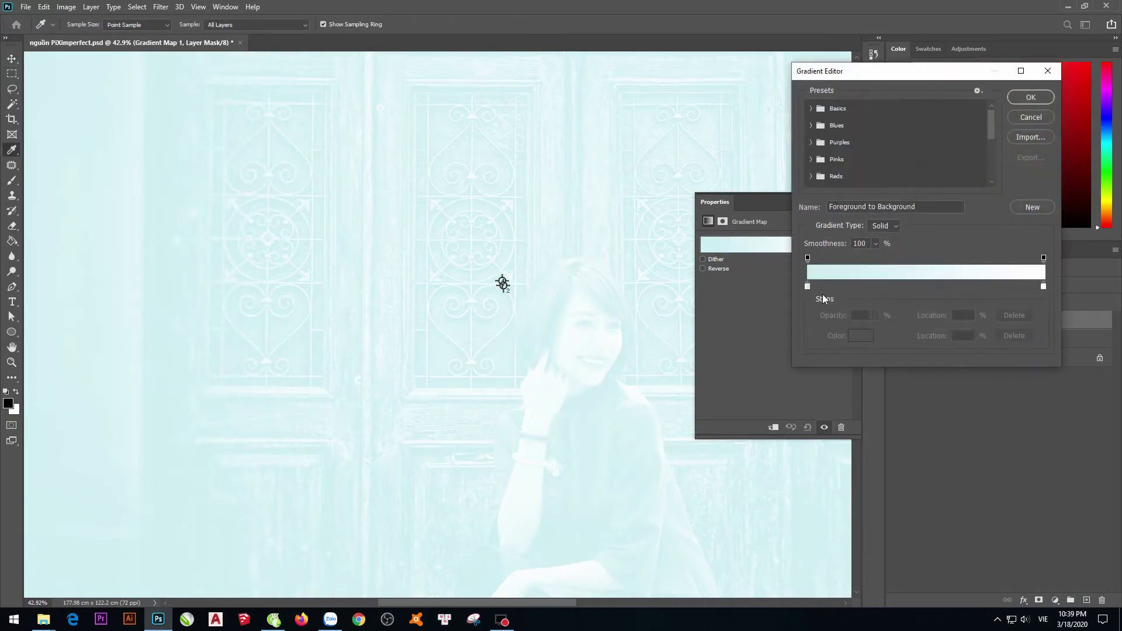
pyautogui.click(1031, 117)
pyautogui.click(772, 427)
# Step: Set the Gradient Map to the Basics black-to-white preset, then view the full door
pyautogui.click(753, 246)
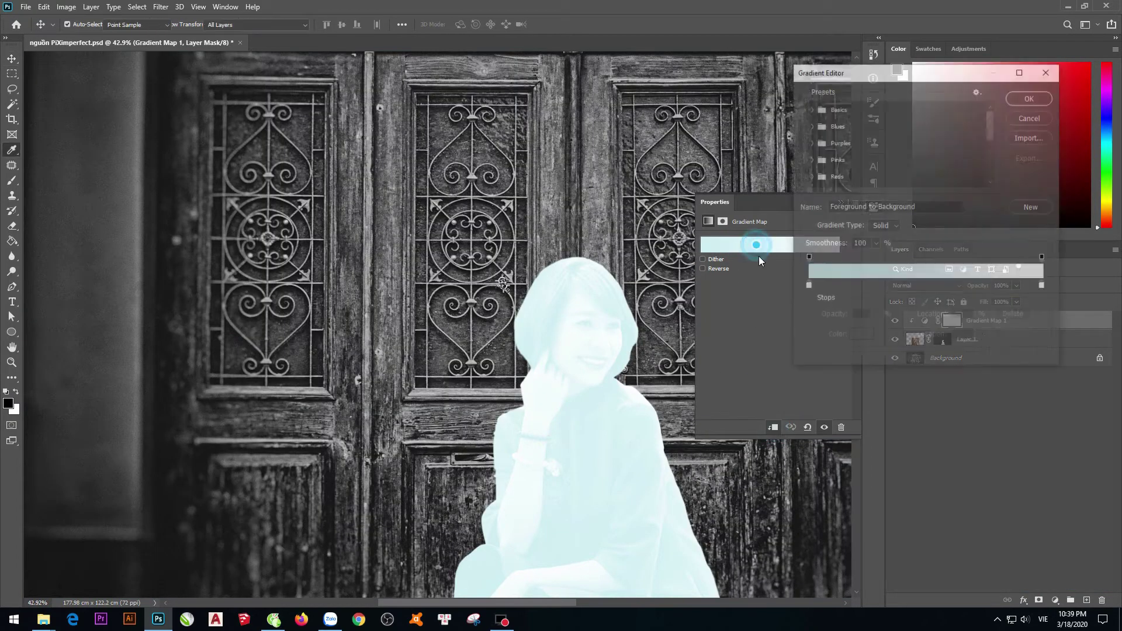
pyautogui.click(836, 109)
pyautogui.click(864, 124)
pyautogui.click(1030, 97)
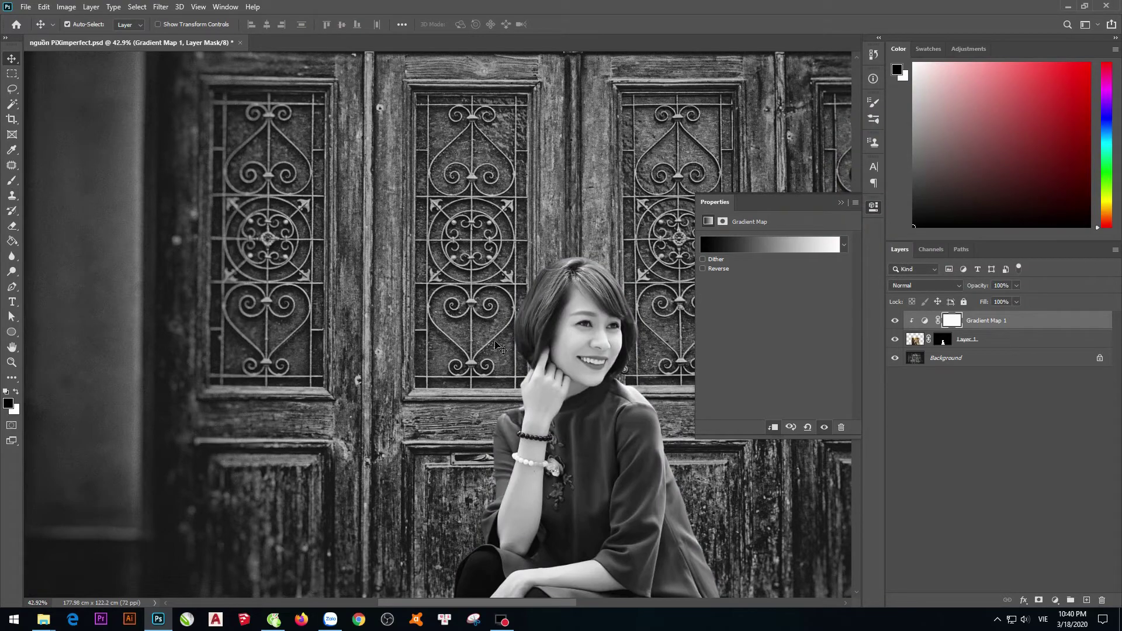
pyautogui.click(841, 202)
pyautogui.scroll(5, 635, 388)
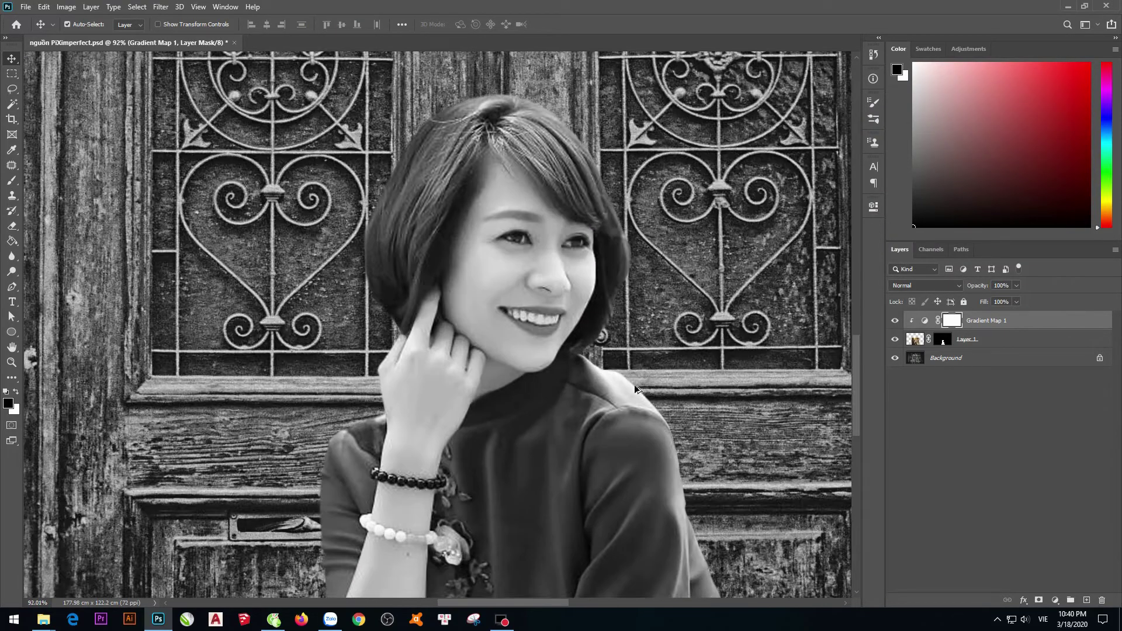
pyautogui.scroll(-3, 462, 385)
pyautogui.scroll(-1, 526, 388)
pyautogui.scroll(-1, 584, 392)
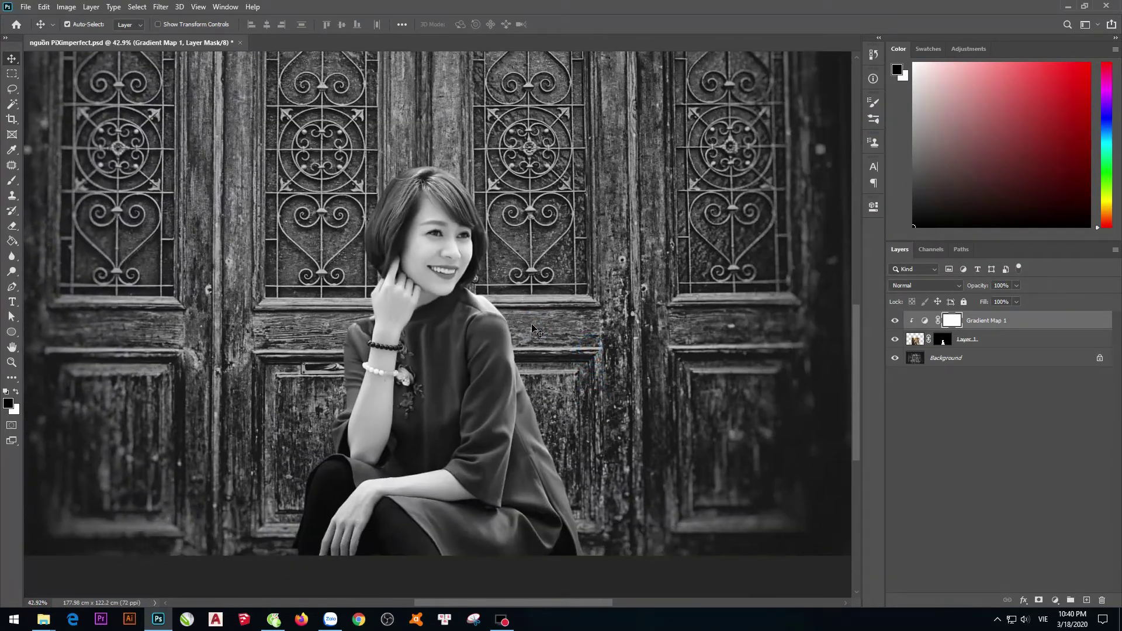
pyautogui.scroll(-1, 533, 328)
pyautogui.moveTo(533, 328); pyautogui.dragTo(529, 403)
pyautogui.scroll(-1, 530, 403)
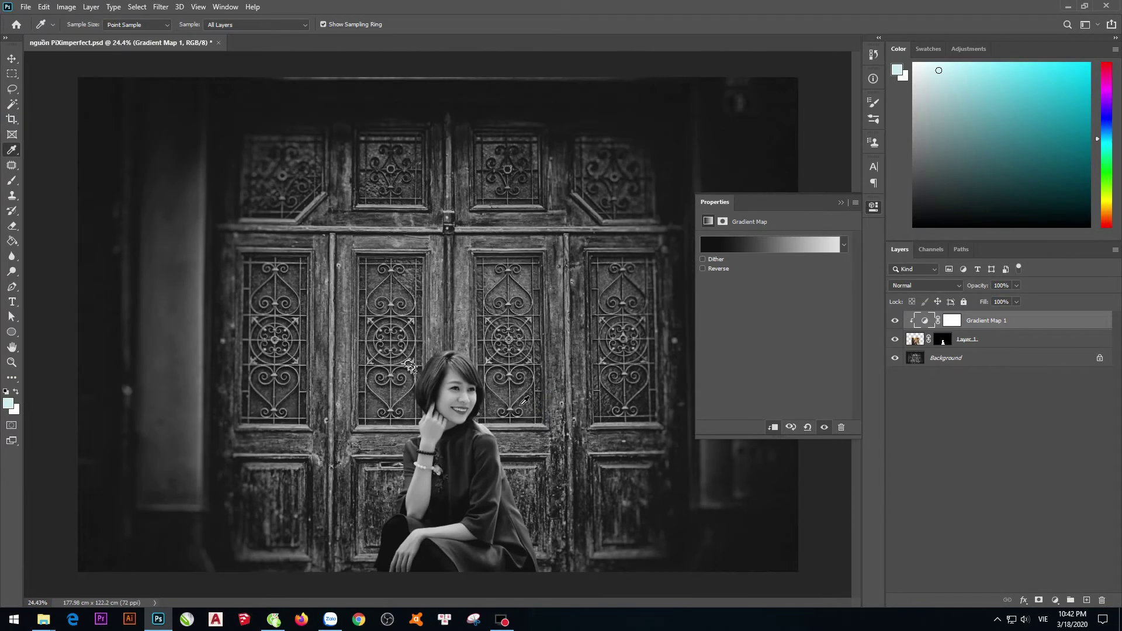
# Step: Enable a Drop Shadow on Layer 1 using a near-black colour sampled from her hair
pyautogui.click(841, 203)
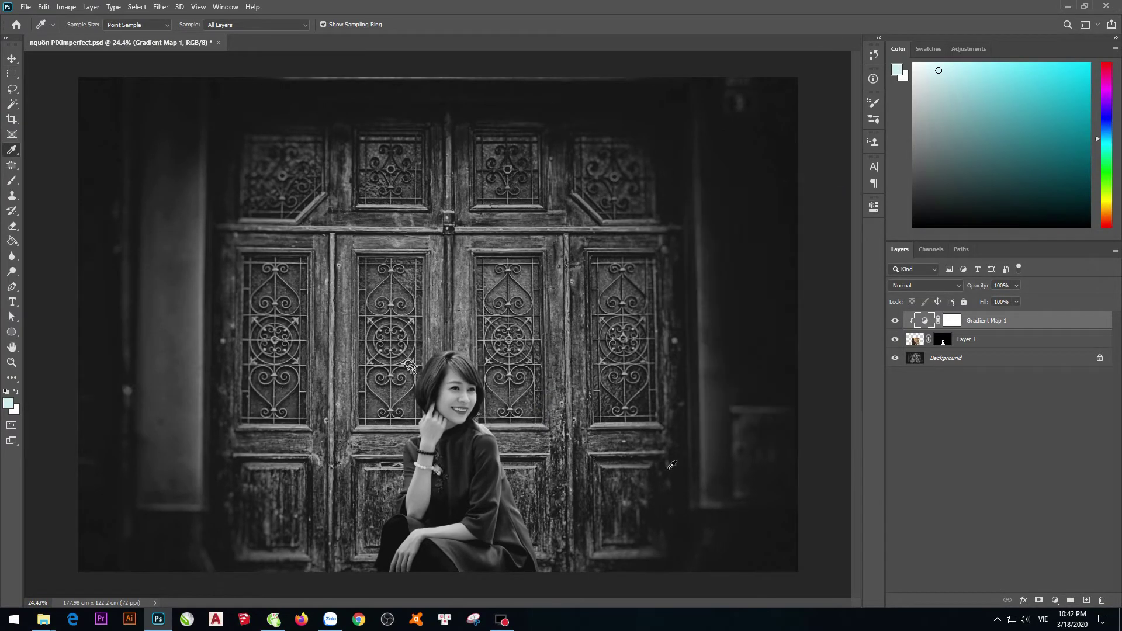
pyautogui.doubleClick(1017, 339)
pyautogui.click(695, 329)
pyautogui.click(942, 154)
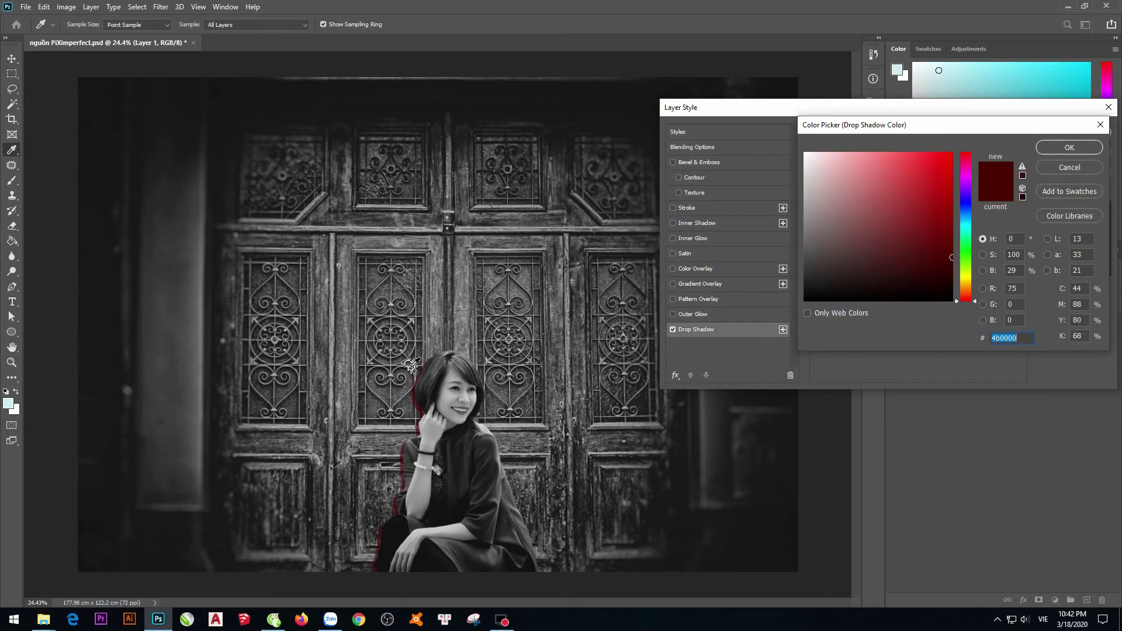
pyautogui.click(412, 365)
pyautogui.press('Return')
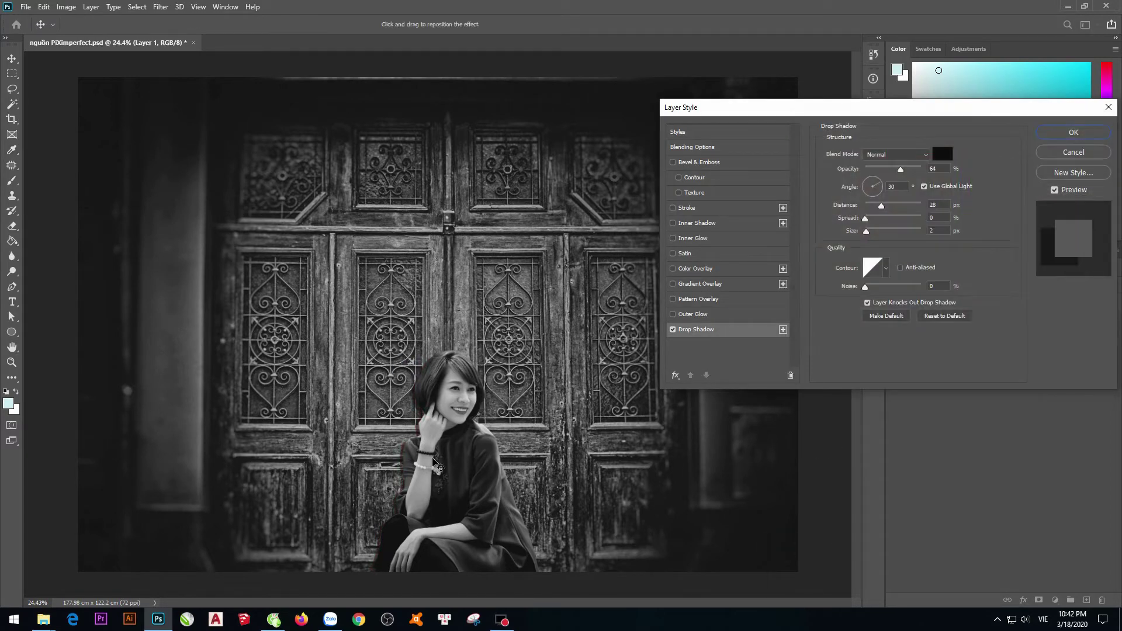
# Step: Give the shadow 100% opacity, distance 79 and a much larger soft size, and apply it
pyautogui.click(869, 231)
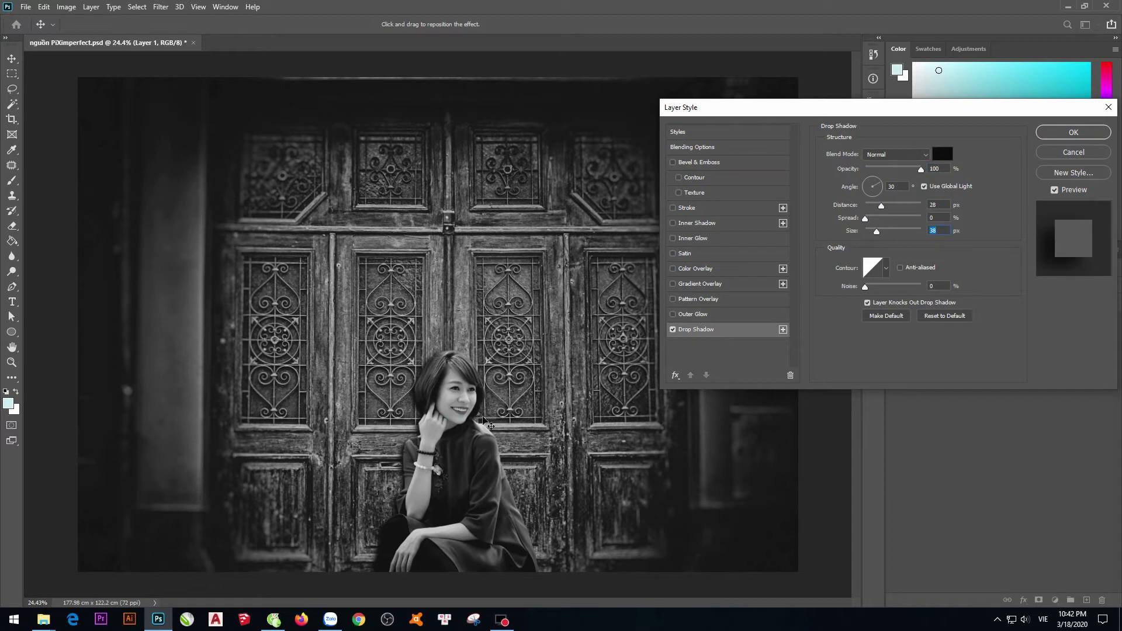
pyautogui.moveTo(489, 423)
pyautogui.mouseDown()
pyautogui.moveTo(451, 431)
pyautogui.moveTo(510, 415)
pyautogui.mouseUp()
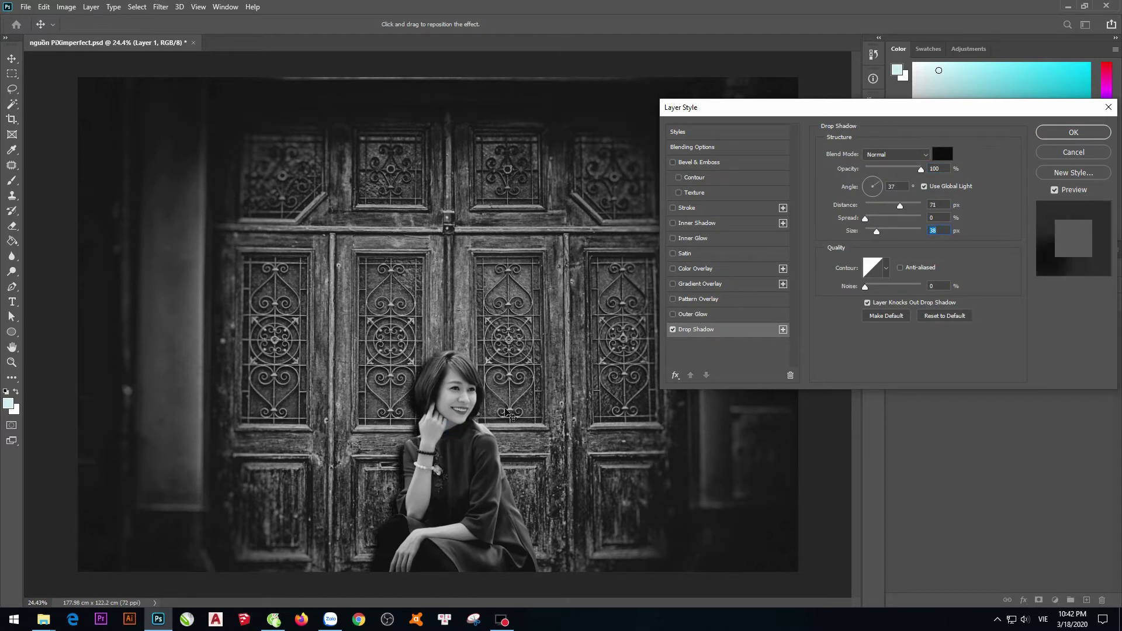
pyautogui.click(903, 207)
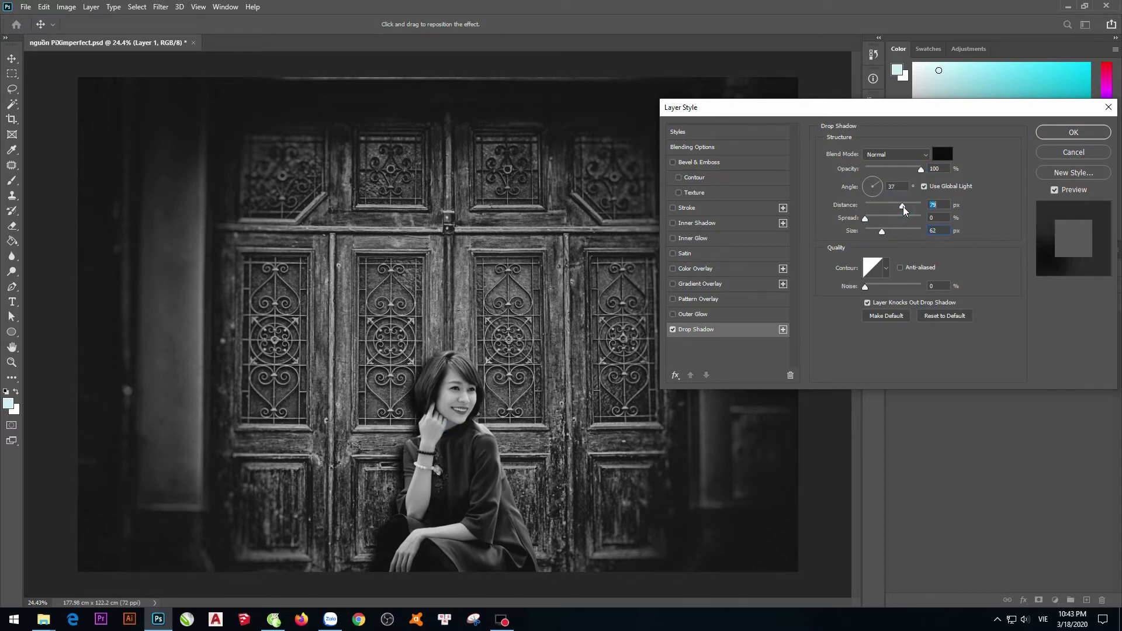
pyautogui.moveTo(881, 231); pyautogui.dragTo(892, 229)
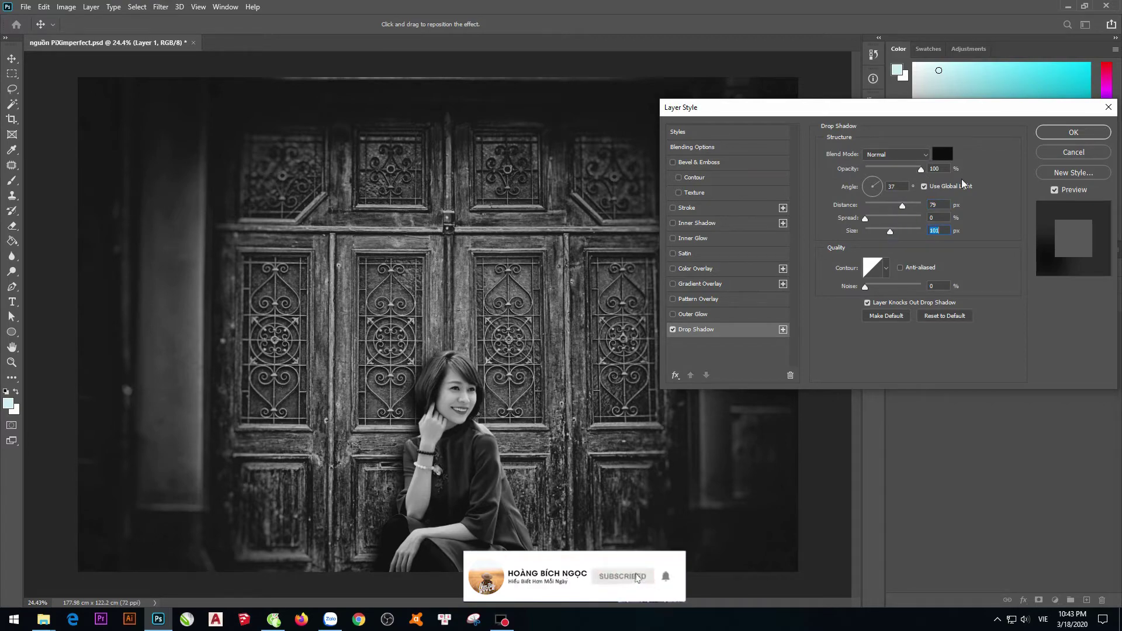
pyautogui.press('Return')
pyautogui.scroll(5, 455, 321)
pyautogui.scroll(2, 456, 322)
pyautogui.scroll(1, 456, 322)
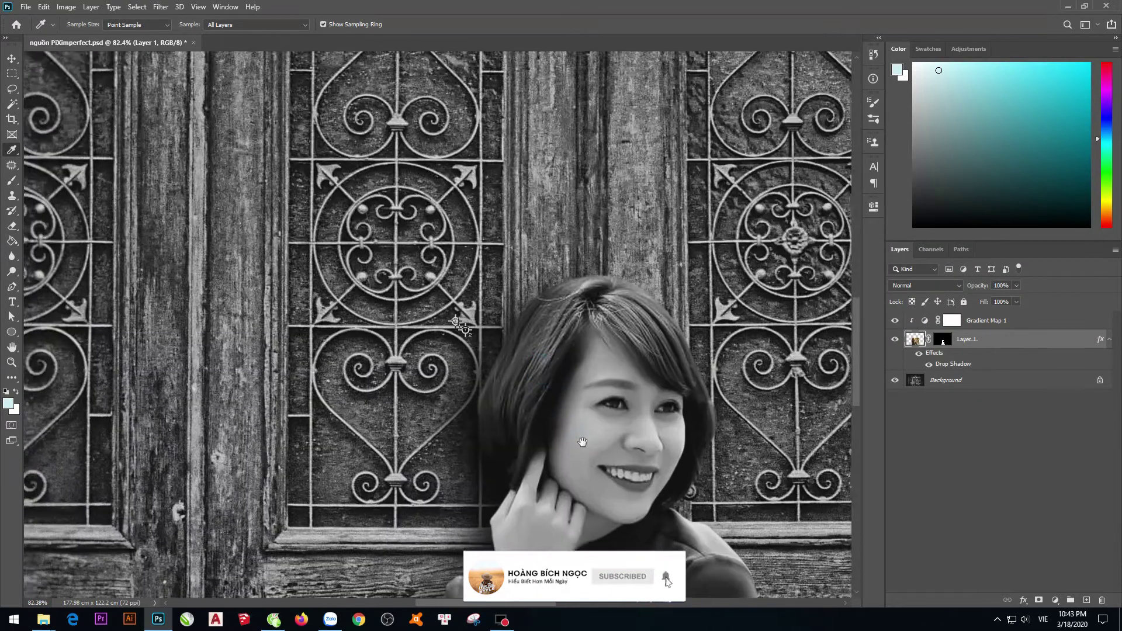
pyautogui.scroll(-2, 583, 442)
pyautogui.click(951, 320)
# Step: Add a new empty layer clipped above the Gradient Map, with default black and white colours
pyautogui.press('d')
pyautogui.click(1086, 600)
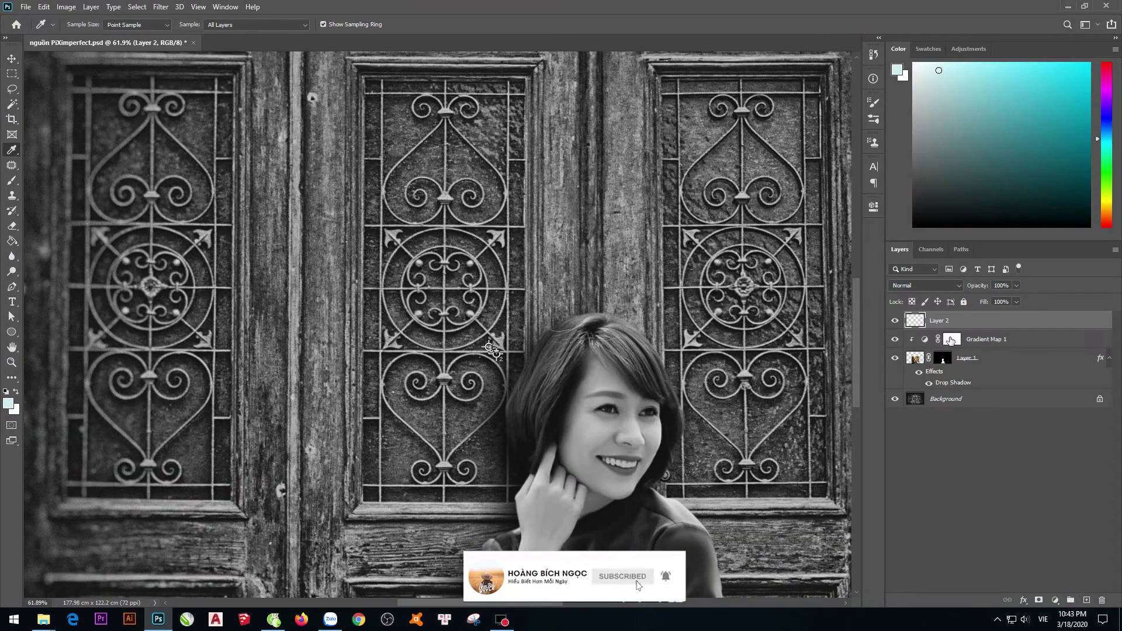
pyautogui.keyDown('alt'); pyautogui.click(954, 326); pyautogui.keyUp('alt')
pyautogui.scroll(2, 543, 401)
pyautogui.scroll(1, 543, 401)
# Step: Set up a soft round black brush with lowered flow
pyautogui.press('b')
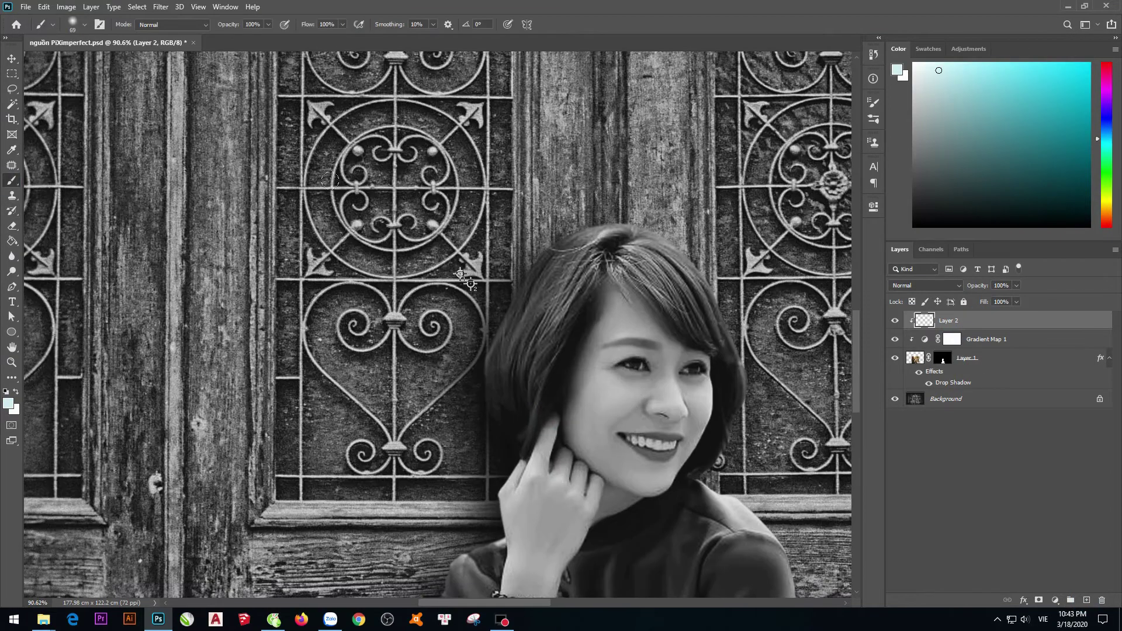
pyautogui.rightClick(438, 263)
pyautogui.click(356, 266)
pyautogui.rightClick(460, 274)
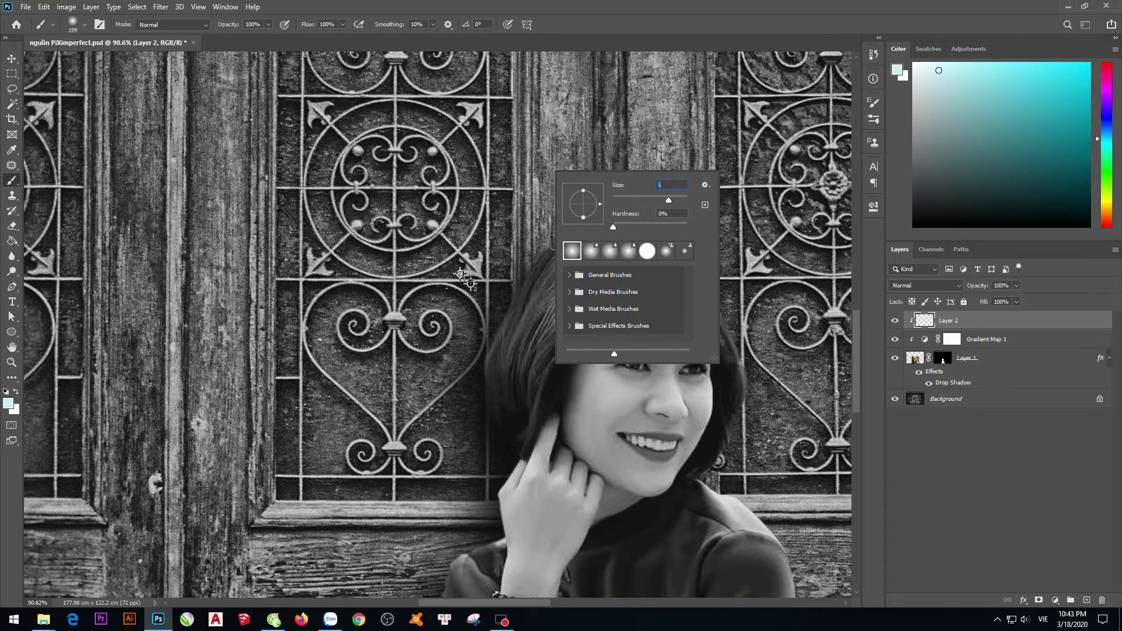
pyautogui.click(230, 30)
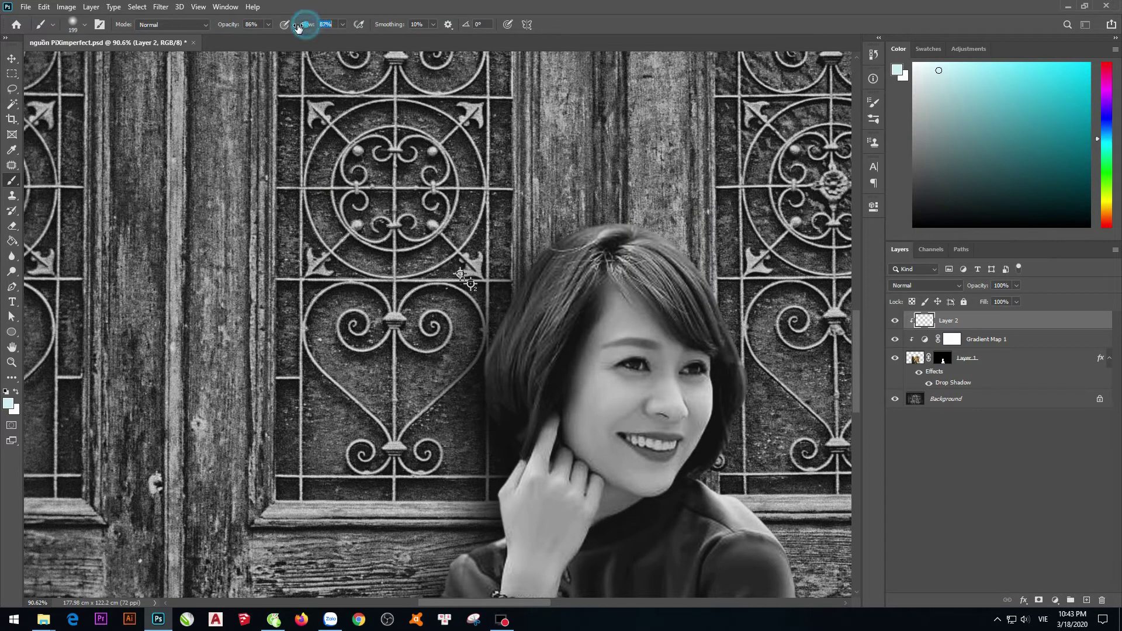
pyautogui.moveTo(322, 26); pyautogui.dragTo(305, 28)
pyautogui.scroll(2, 475, 399)
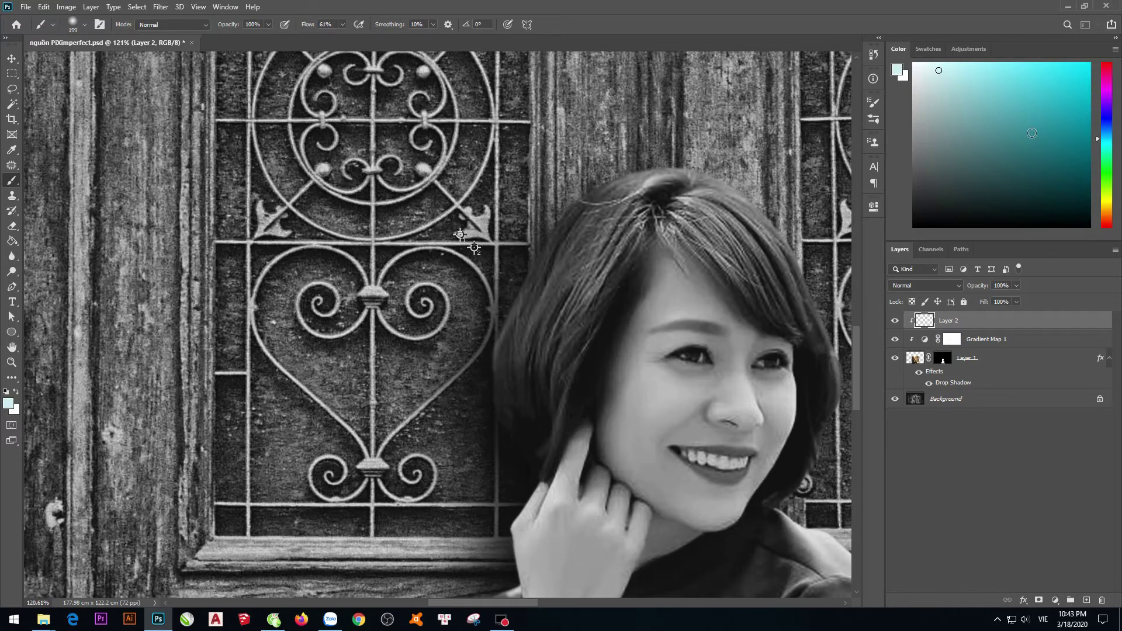
pyautogui.press('d')
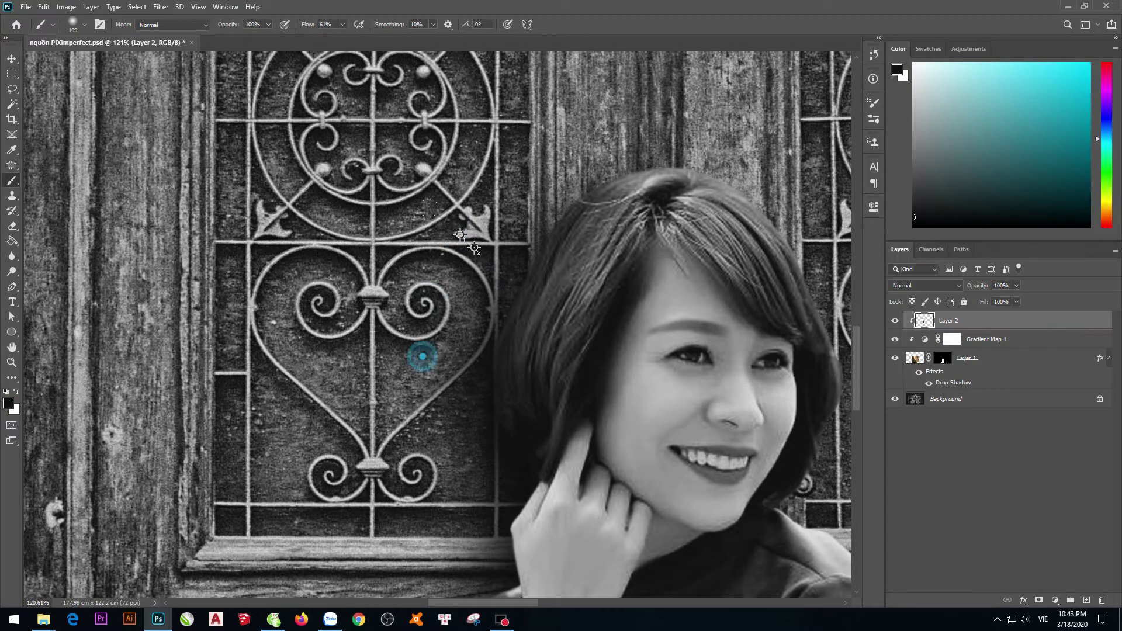
pyautogui.scroll(-2, 289, 226)
pyautogui.scroll(-1, 289, 226)
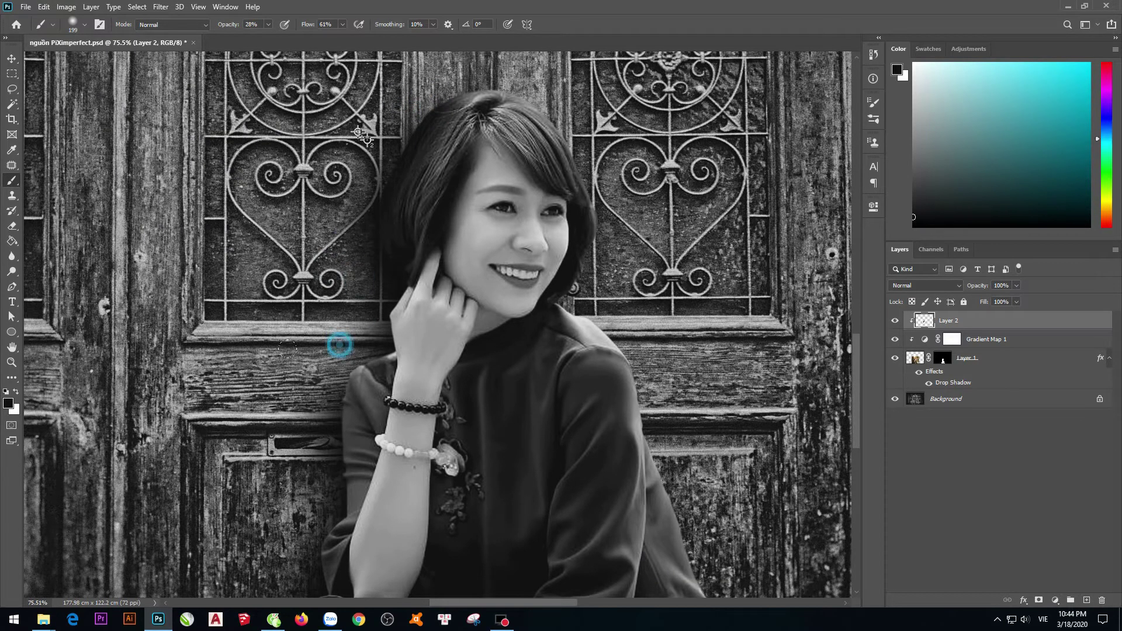
# Step: Paint shading on the lower-left door panel with a slightly smaller brush at 82% opacity
pyautogui.press('8')
pyautogui.press('2')
pyautogui.rightClick(327, 339)
pyautogui.moveTo(384, 349); pyautogui.dragTo(364, 340)
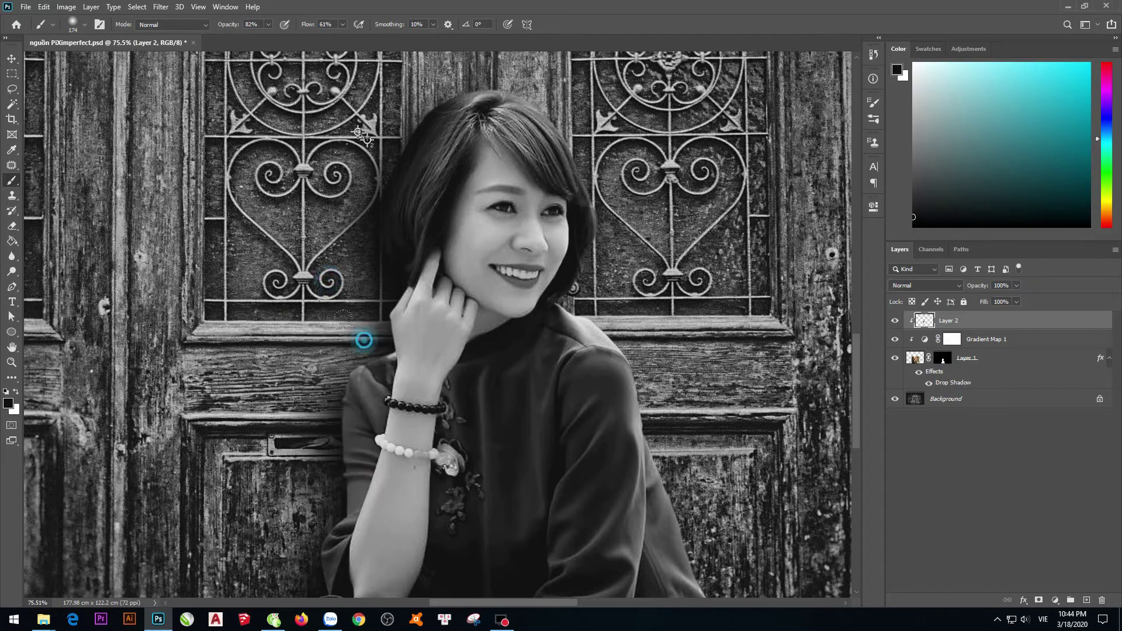
pyautogui.scroll(-3, 324, 503)
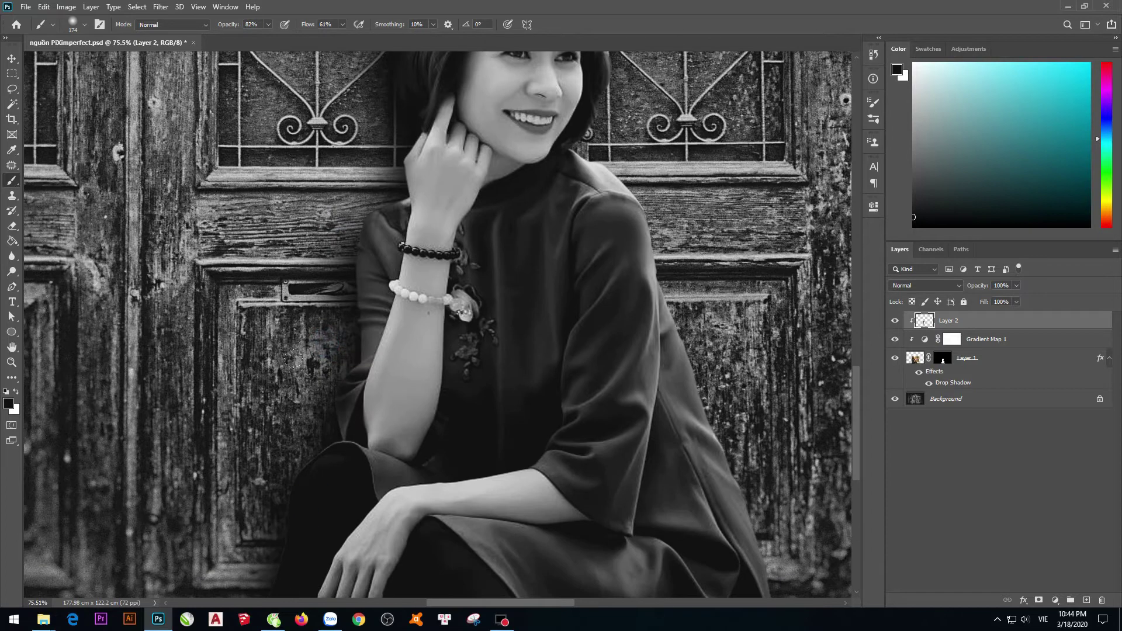
pyautogui.scroll(-1, 269, 444)
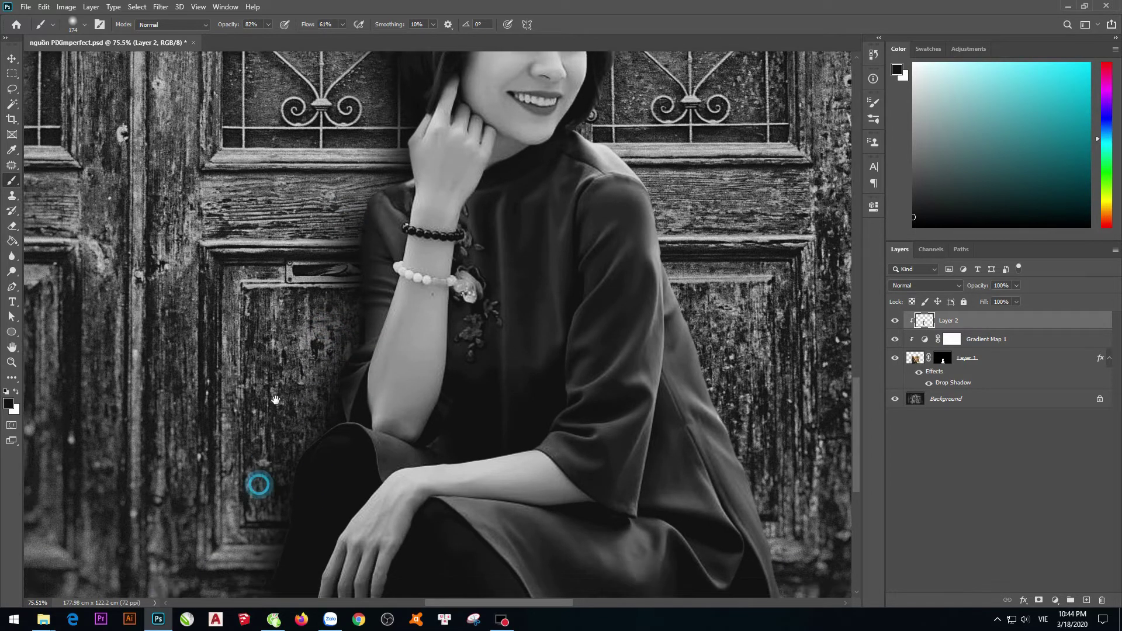
pyautogui.scroll(-2, 258, 481)
pyautogui.moveTo(260, 384); pyautogui.dragTo(279, 409)
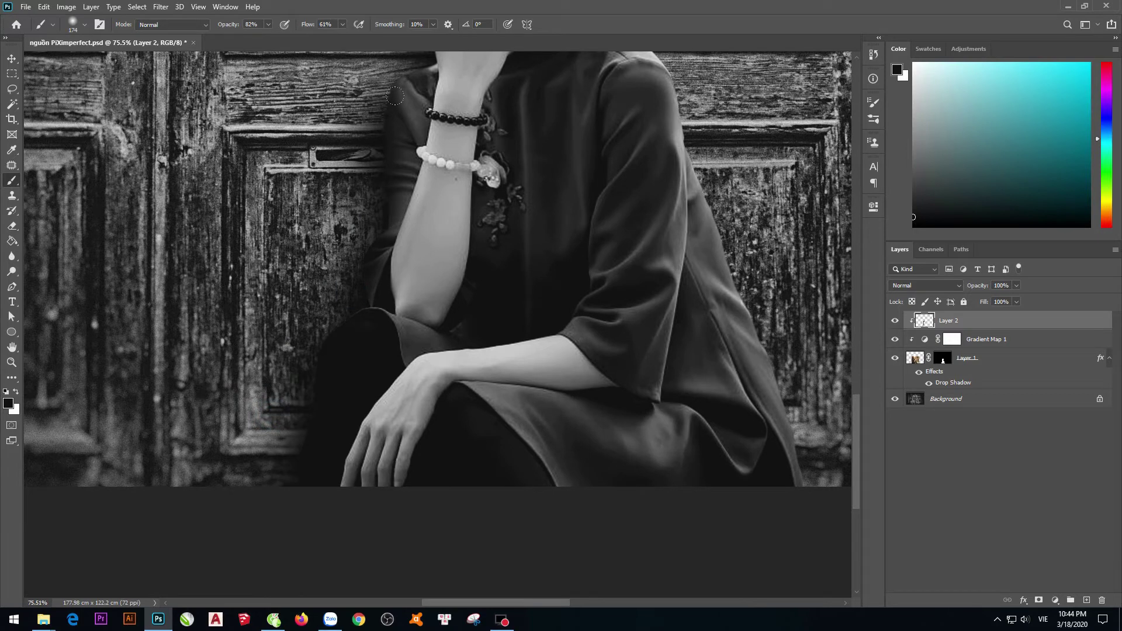
# Step: Paint subtle dark shading along her arm and hair edge at 29% brush opacity
pyautogui.click(236, 24)
pyautogui.press('2')
pyautogui.press('9')
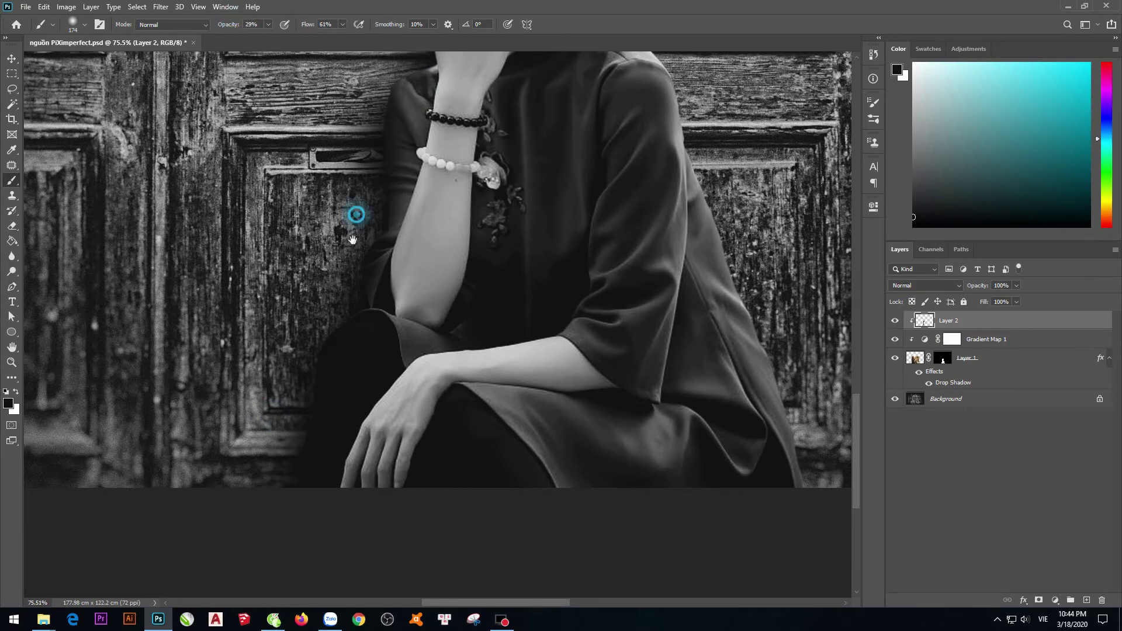
pyautogui.scroll(3, 356, 212)
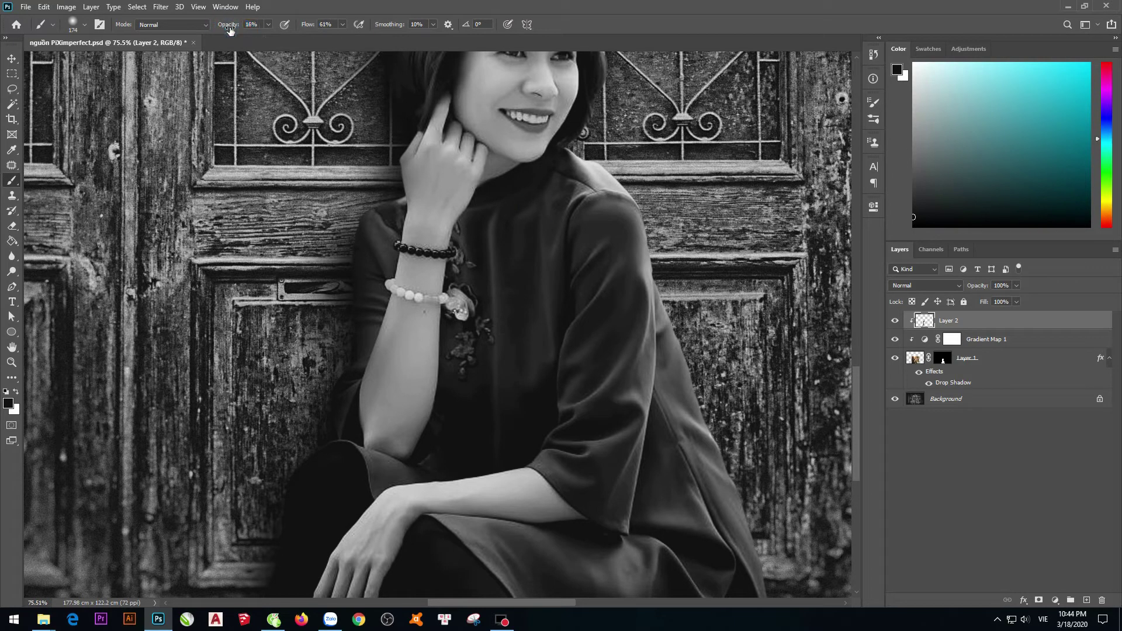
pyautogui.scroll(-3, 549, 243)
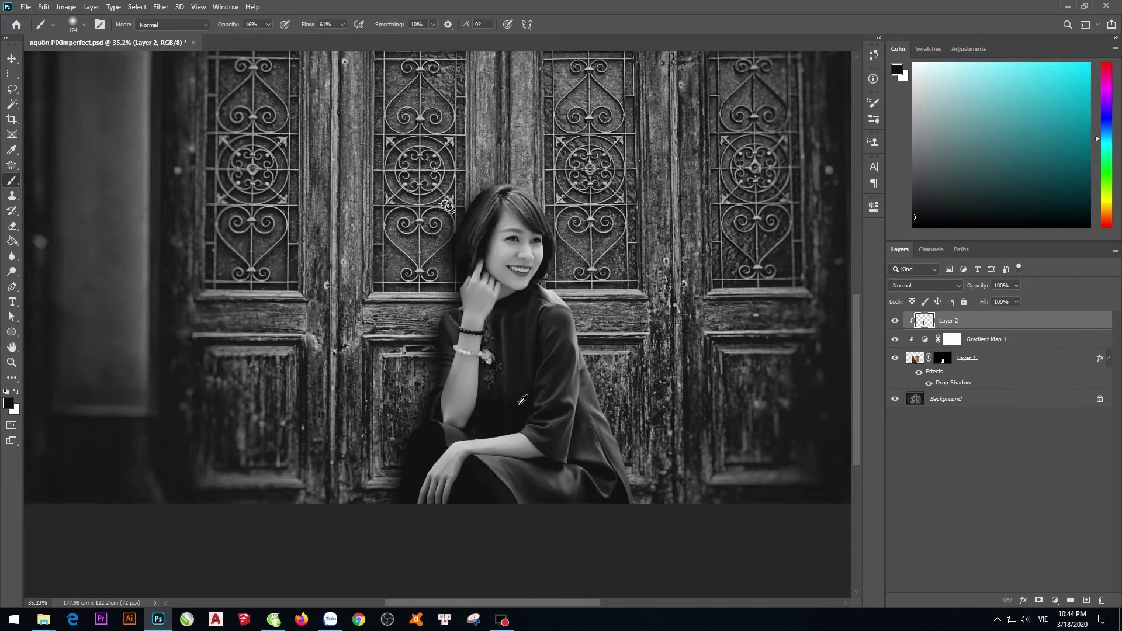
pyautogui.scroll(2, 420, 263)
pyautogui.moveTo(407, 259)
pyautogui.mouseDown()
pyautogui.moveTo(438, 245)
pyautogui.moveTo(445, 200)
pyautogui.moveTo(463, 188)
pyautogui.moveTo(430, 351)
pyautogui.mouseUp()
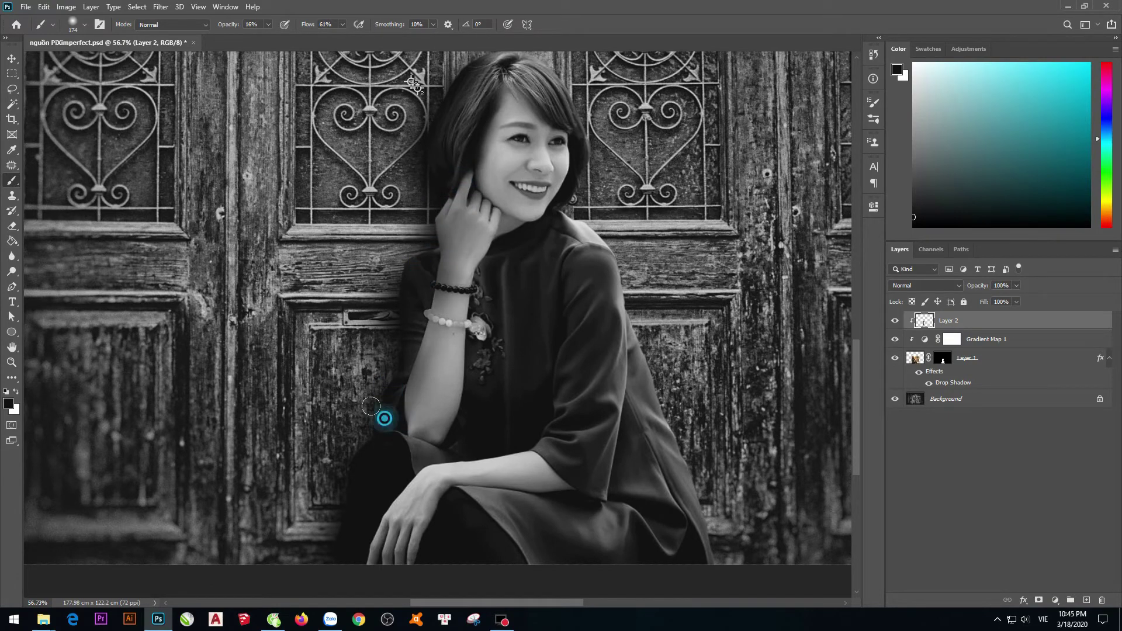
pyautogui.scroll(4, 412, 453)
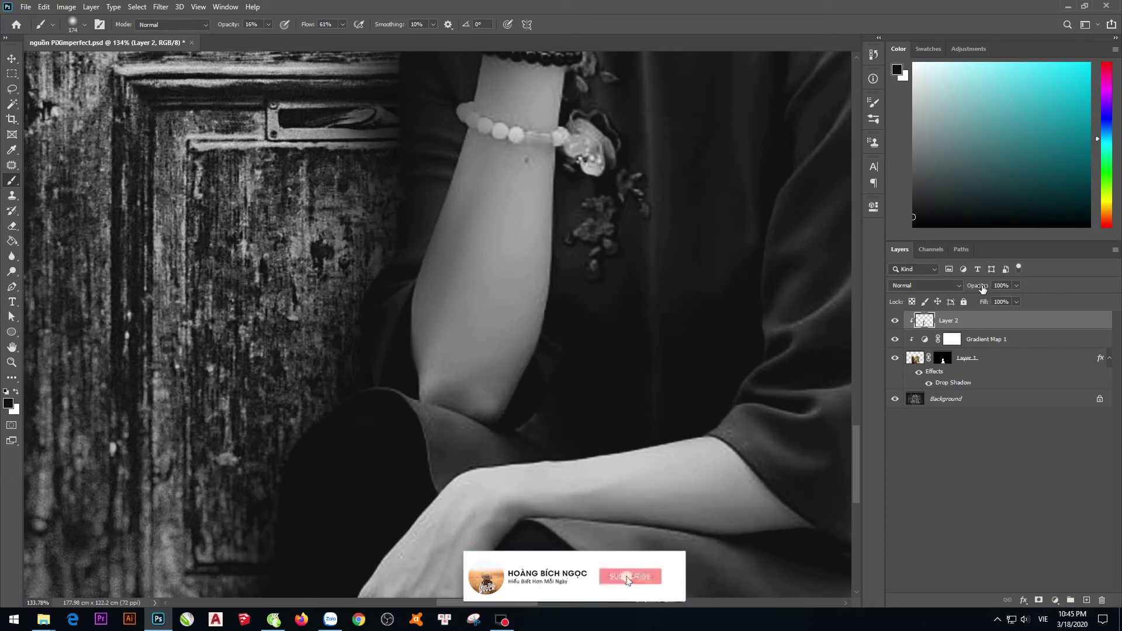
pyautogui.scroll(-2, 558, 201)
pyautogui.scroll(-1, 558, 200)
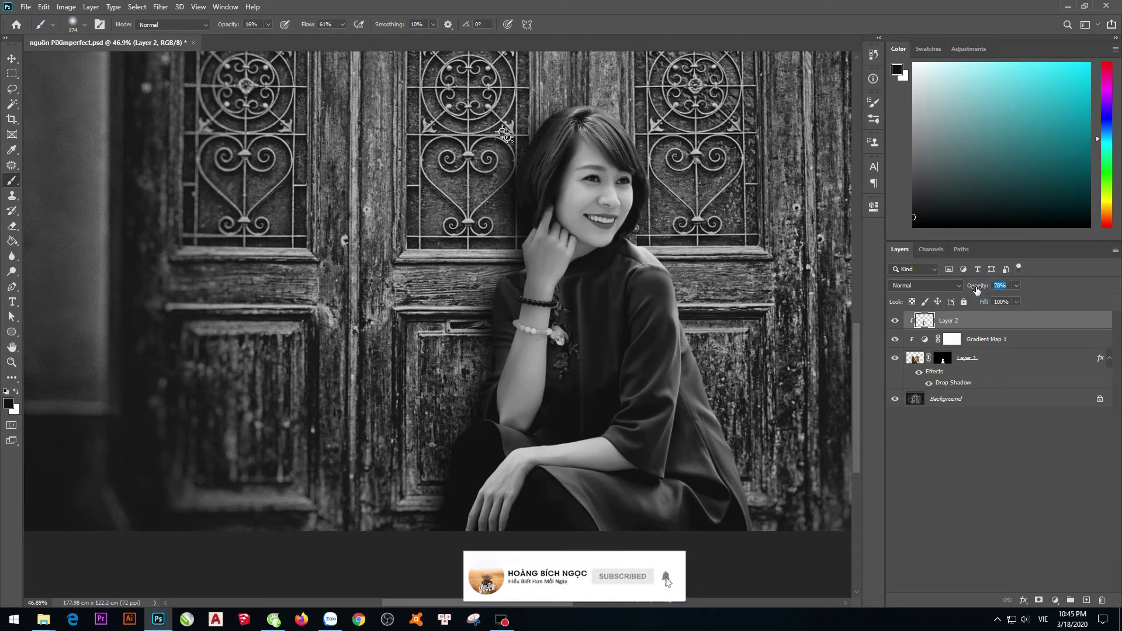
# Step: Fade the shading layer's opacity to 78%
pyautogui.moveTo(977, 290)
pyautogui.mouseDown()
pyautogui.moveTo(935, 290)
pyautogui.moveTo(994, 289)
pyautogui.mouseUp()
pyautogui.scroll(-2, 491, 562)
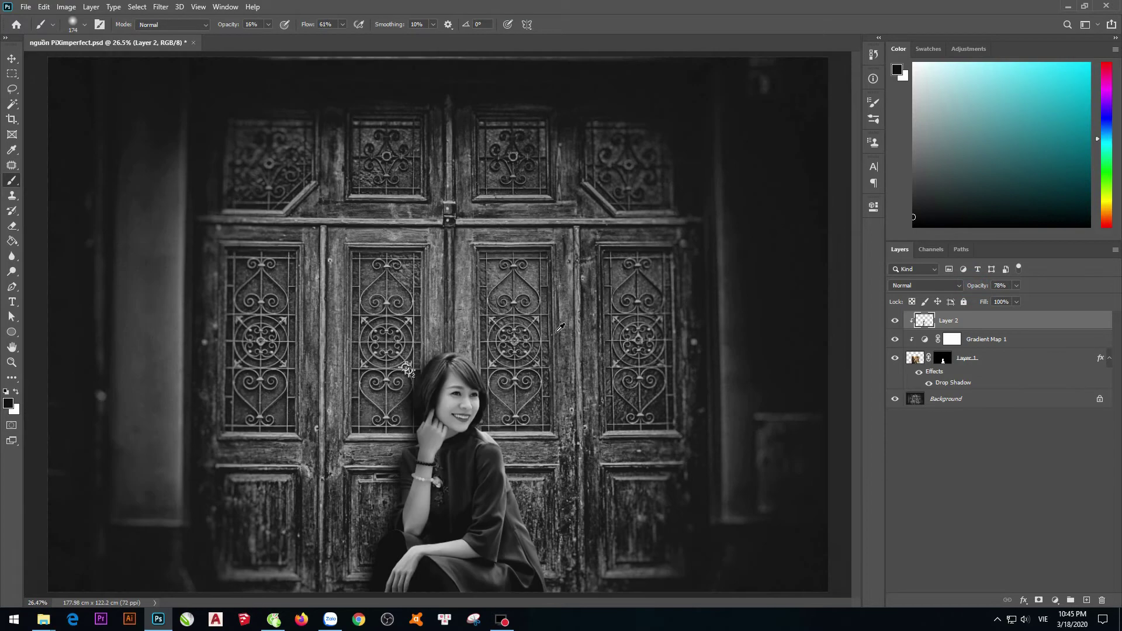
pyautogui.scroll(1, 420, 233)
pyautogui.scroll(-1, 420, 232)
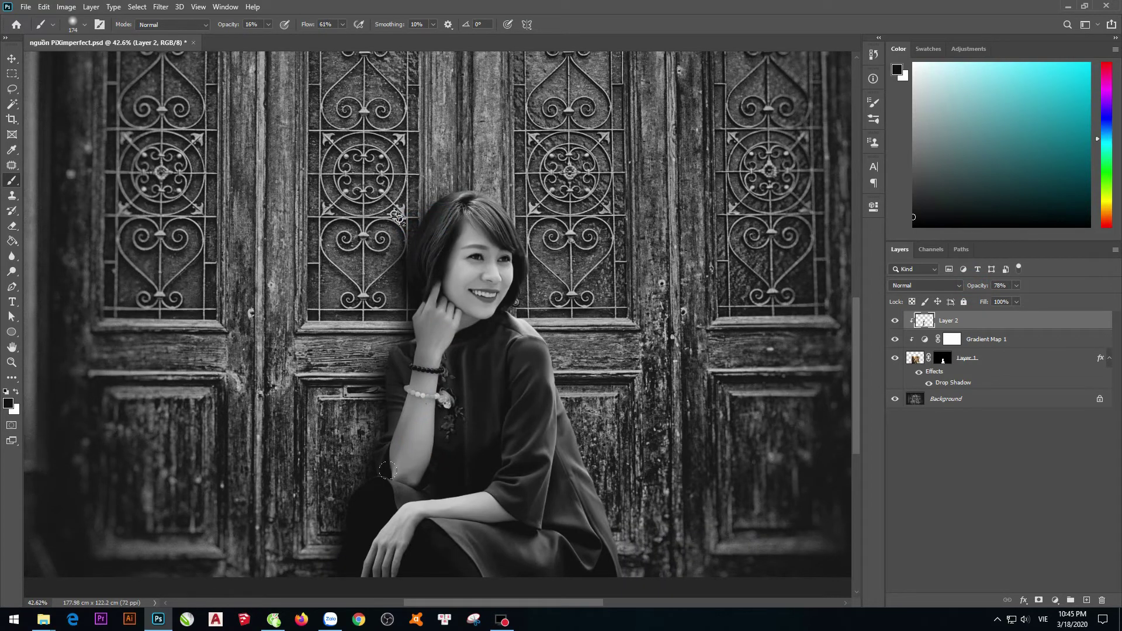
# Step: Drag Layer 1's drop shadow to a shallower angle, slightly farther out, and reselect Layer 1
pyautogui.doubleClick(952, 382)
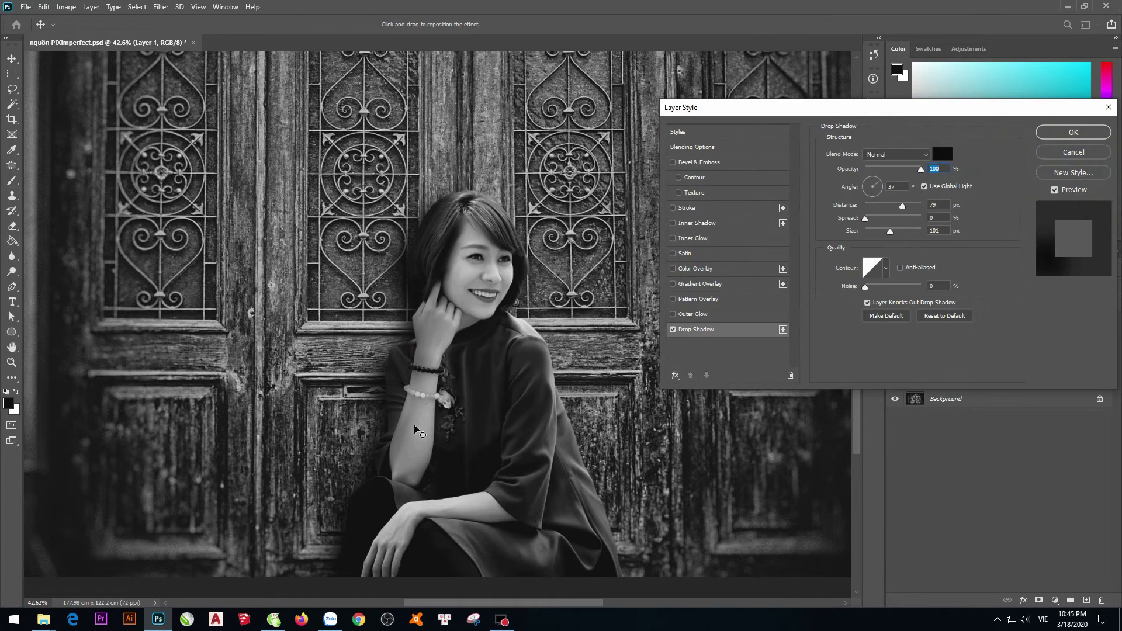
pyautogui.moveTo(424, 405); pyautogui.dragTo(419, 401)
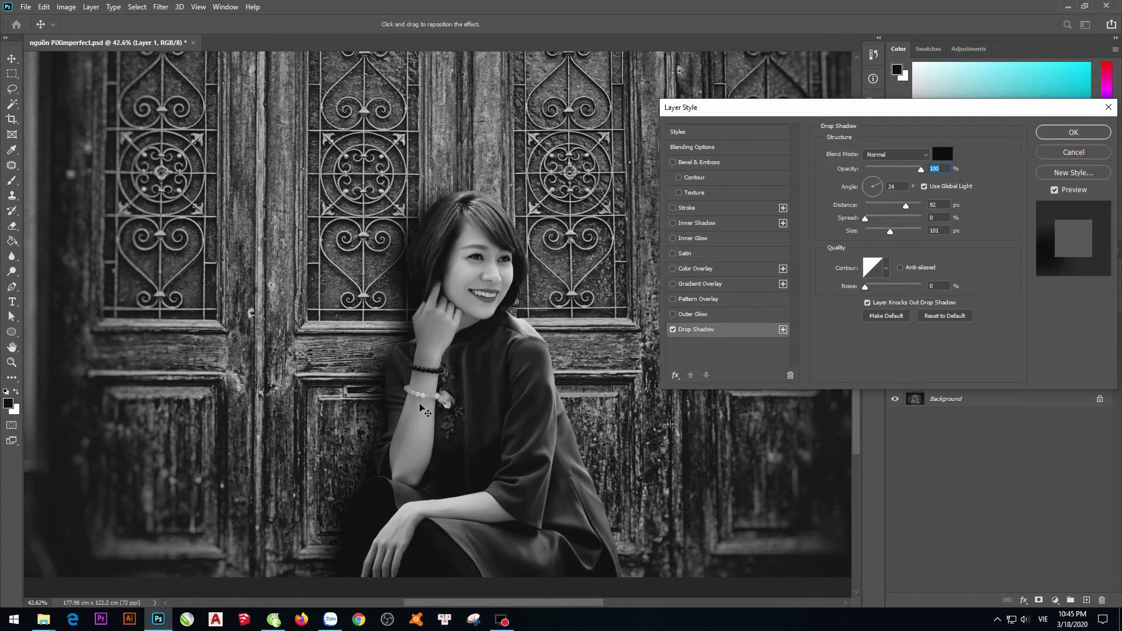
pyautogui.click(1058, 131)
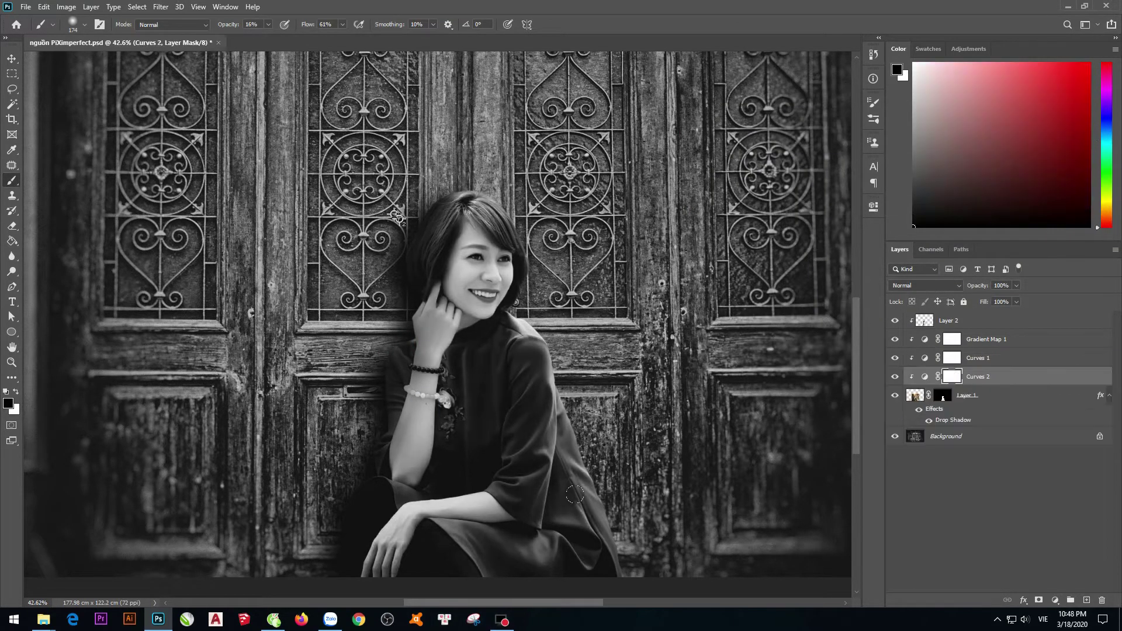
pyautogui.click(996, 401)
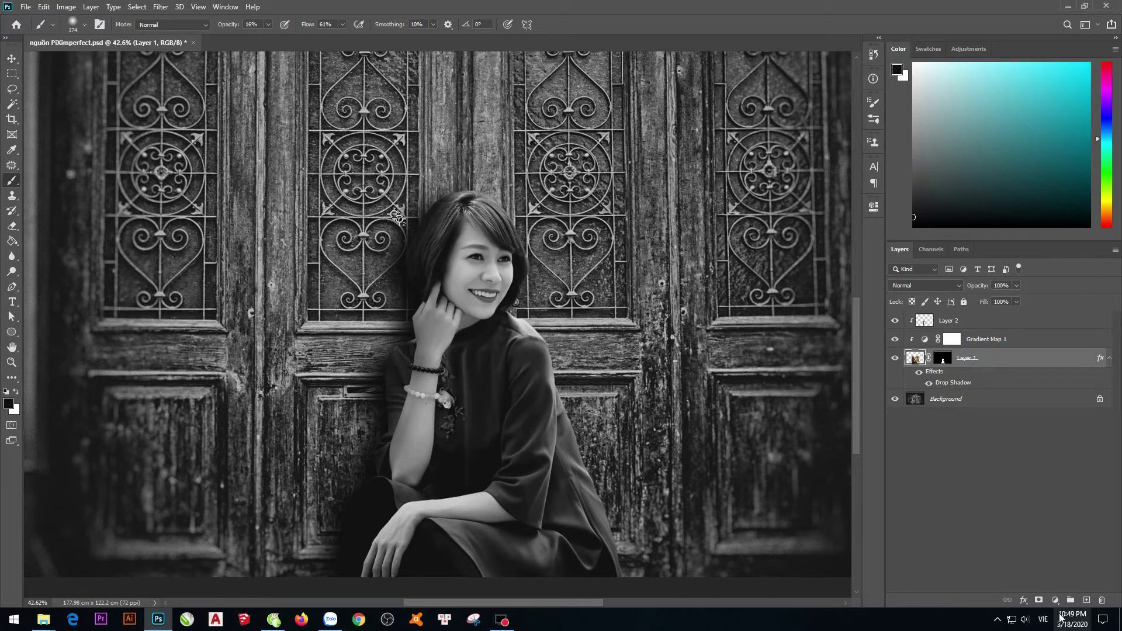
# Step: Add a Curves adjustment on the woman, lift the black point and shape a gentle S-curve
pyautogui.click(1055, 600)
pyautogui.click(1046, 453)
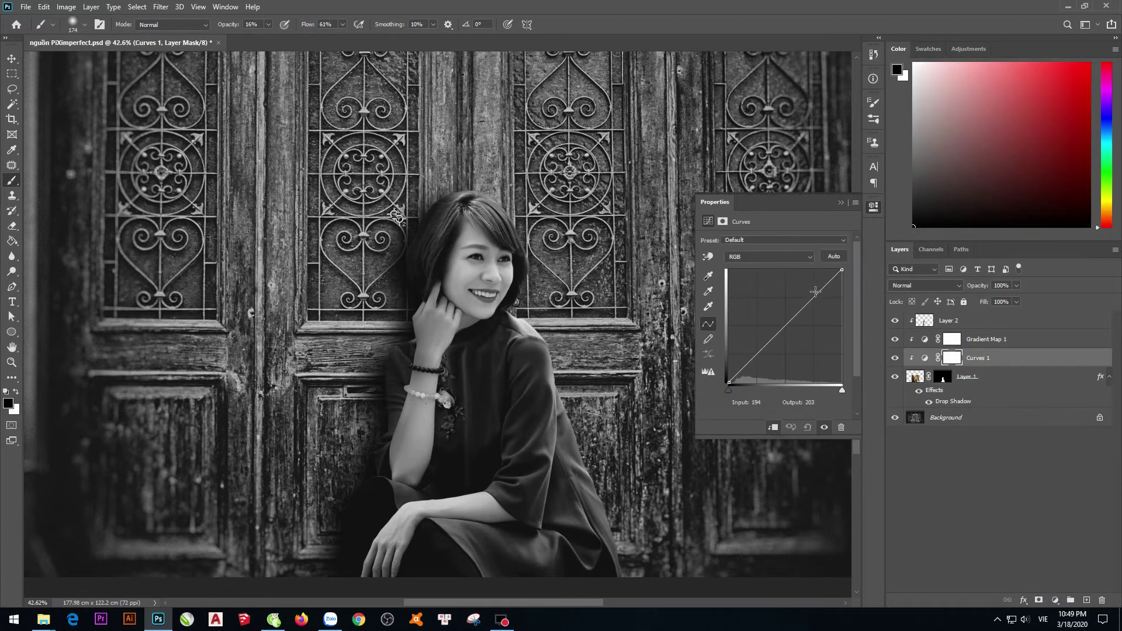
pyautogui.click(727, 384)
pyautogui.moveTo(728, 381); pyautogui.dragTo(727, 378)
pyautogui.moveTo(811, 299); pyautogui.dragTo(779, 336)
pyautogui.click(796, 313)
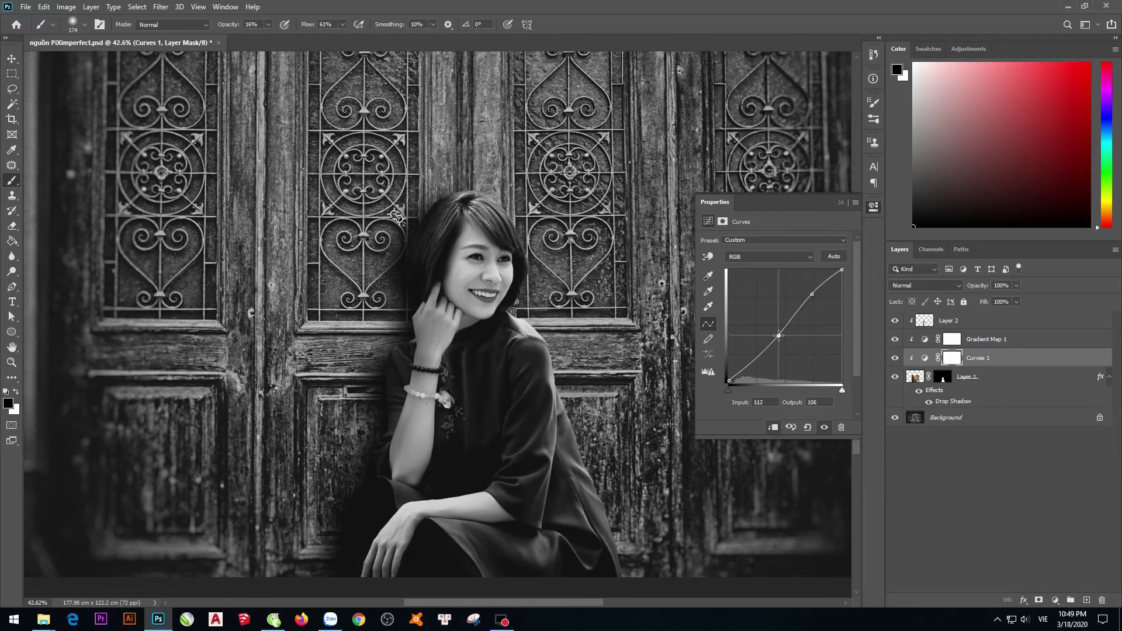
pyautogui.moveTo(814, 290); pyautogui.dragTo(815, 289)
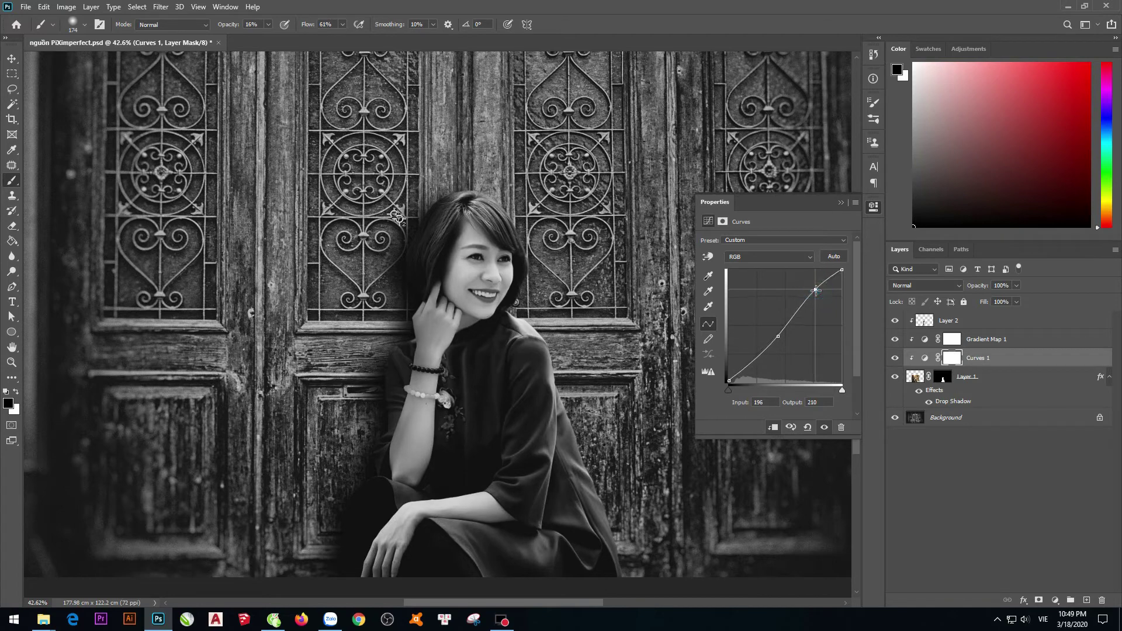
# Step: Toggle the Curves adjustment to compare, then leave it hidden
pyautogui.click(843, 203)
pyautogui.click(892, 359)
pyautogui.click(891, 359)
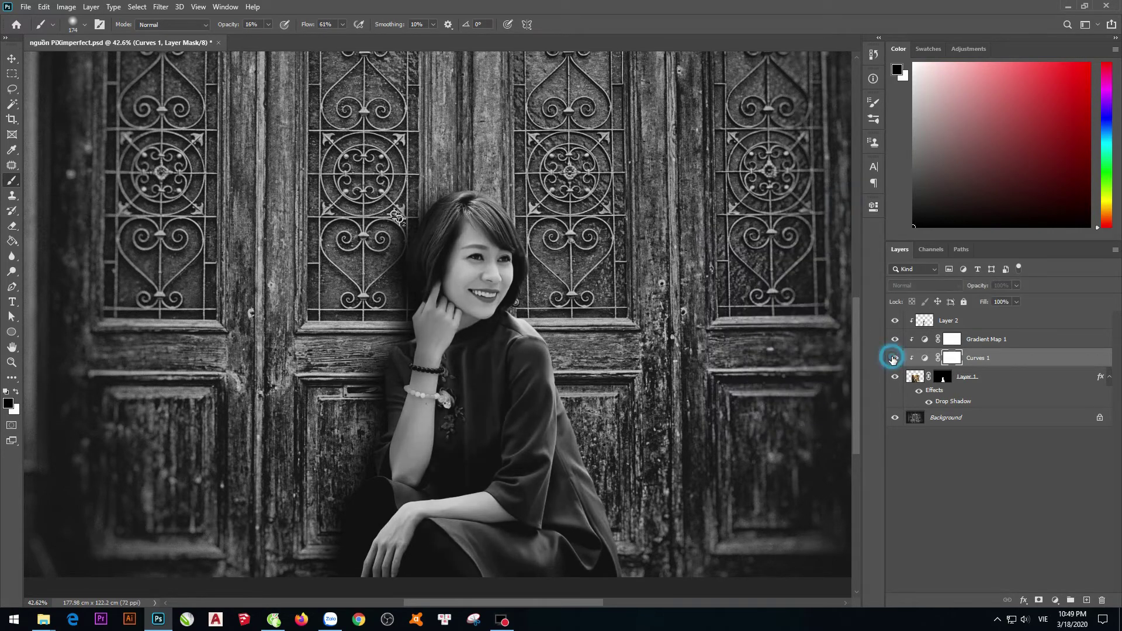
pyautogui.click(892, 358)
pyautogui.click(892, 359)
pyautogui.click(893, 359)
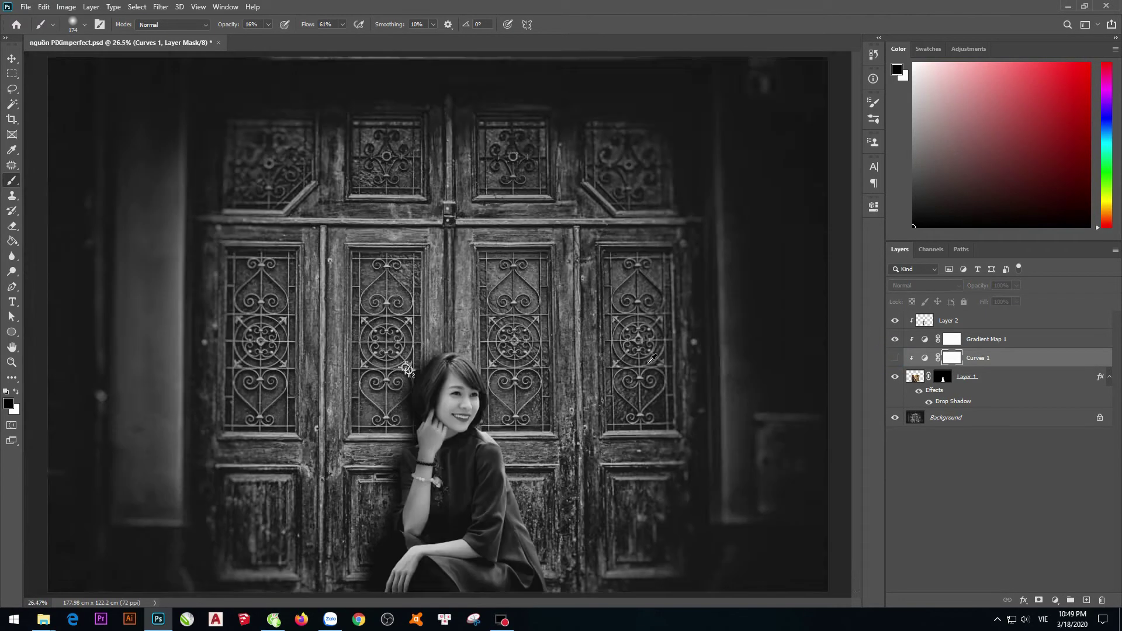
pyautogui.moveTo(493, 480); pyautogui.dragTo(493, 449)
pyautogui.scroll(-3, 492, 450)
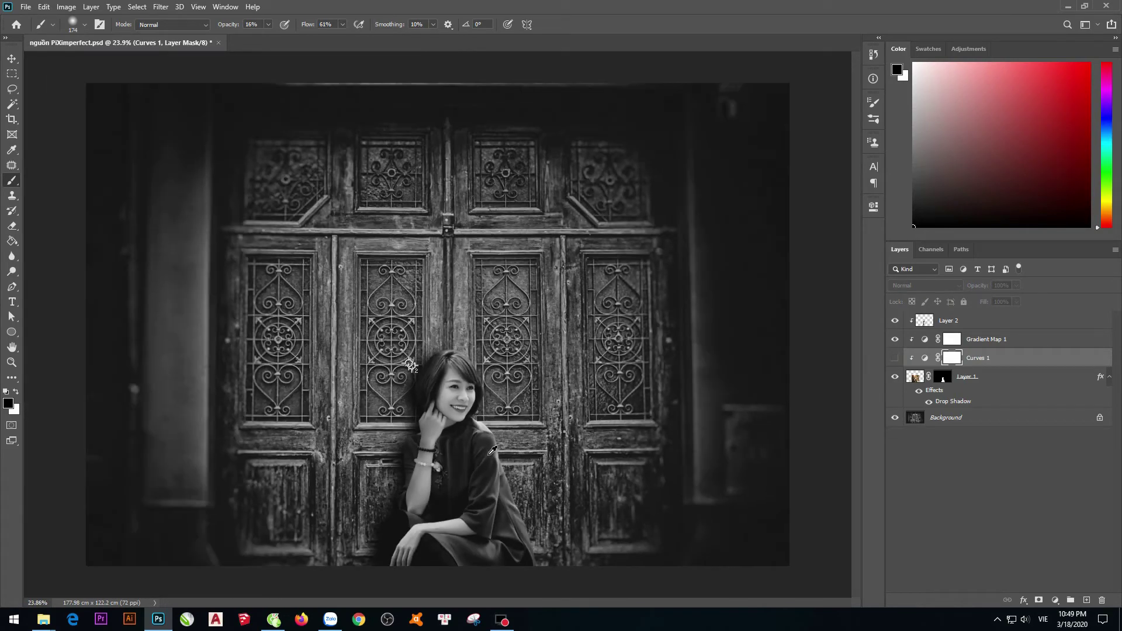
pyautogui.scroll(3, 486, 461)
# Step: Add Layer 3 clipped to the woman and sample a grey tone from her face as paint colour
pyautogui.click(1086, 600)
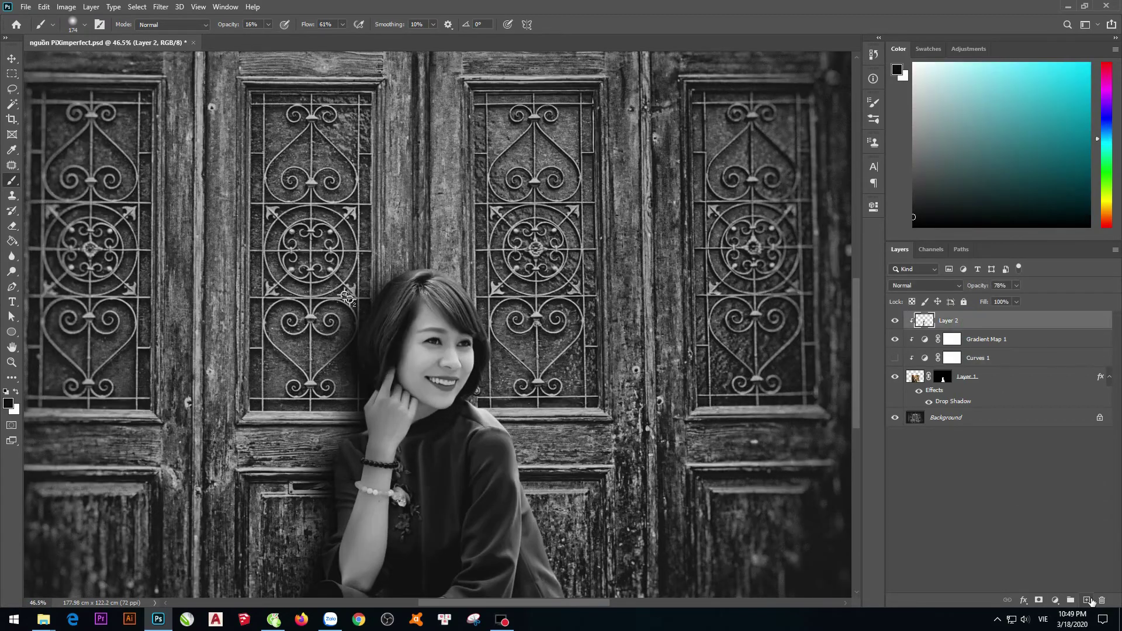
pyautogui.keyDown('alt'); pyautogui.click(950, 330); pyautogui.keyUp('alt')
pyautogui.scroll(1, 511, 265)
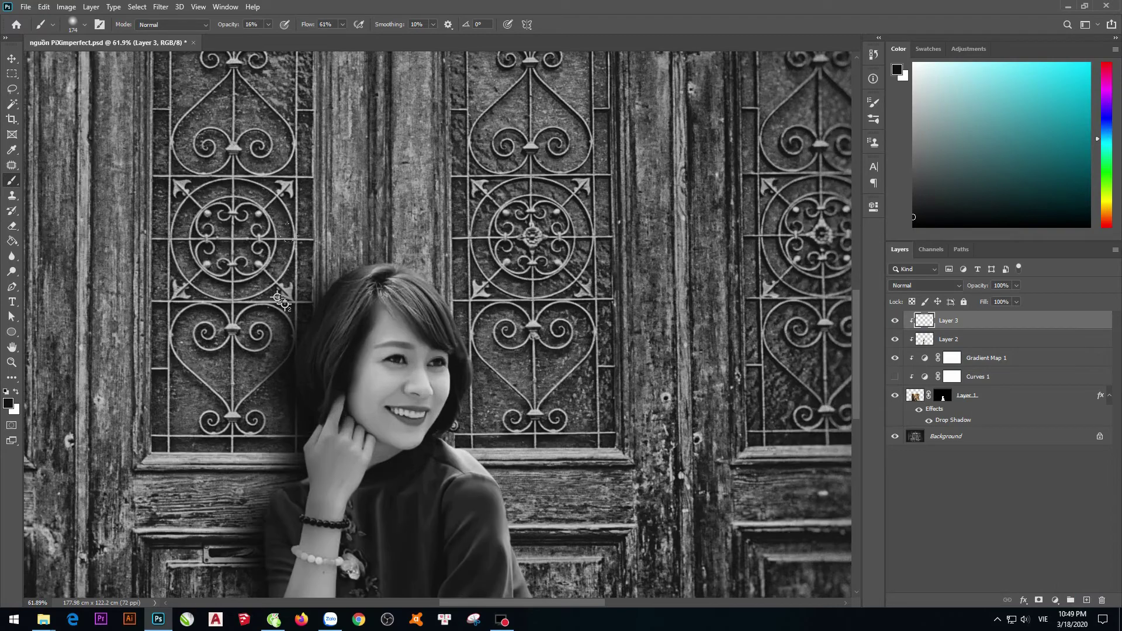
pyautogui.scroll(1, 511, 265)
pyautogui.press('x')
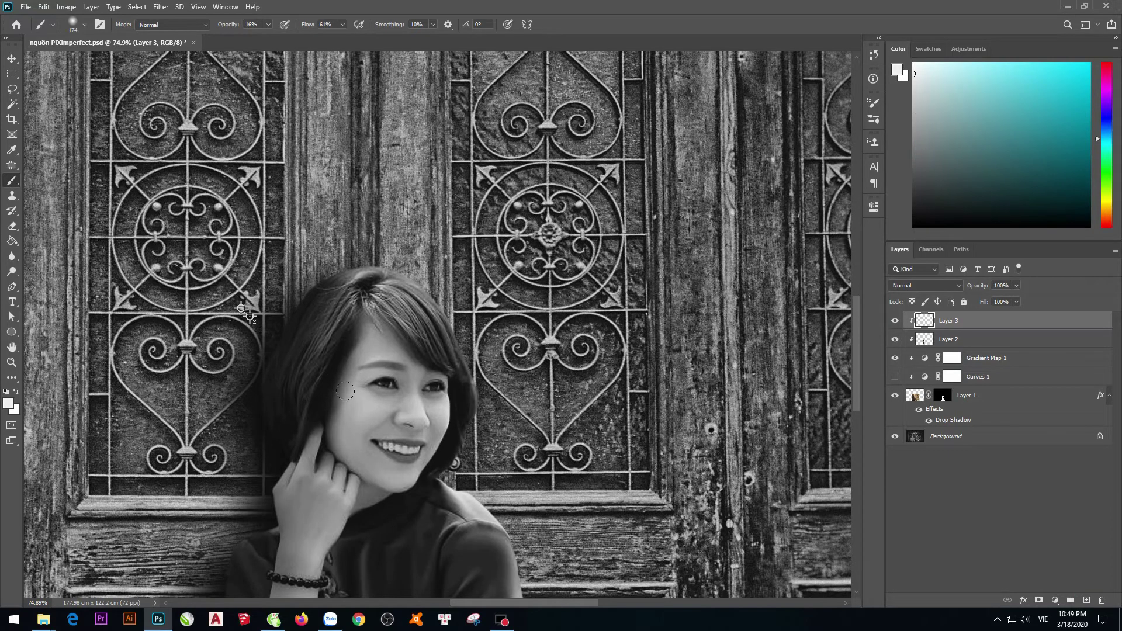
pyautogui.press('i')
pyautogui.click(345, 390)
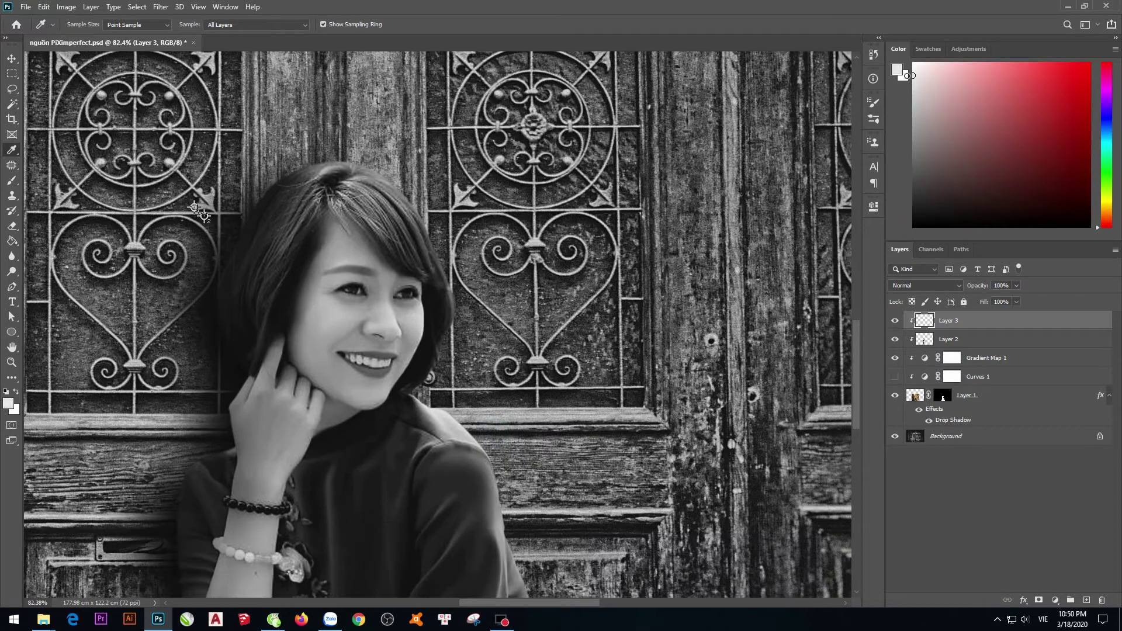
pyautogui.press('b')
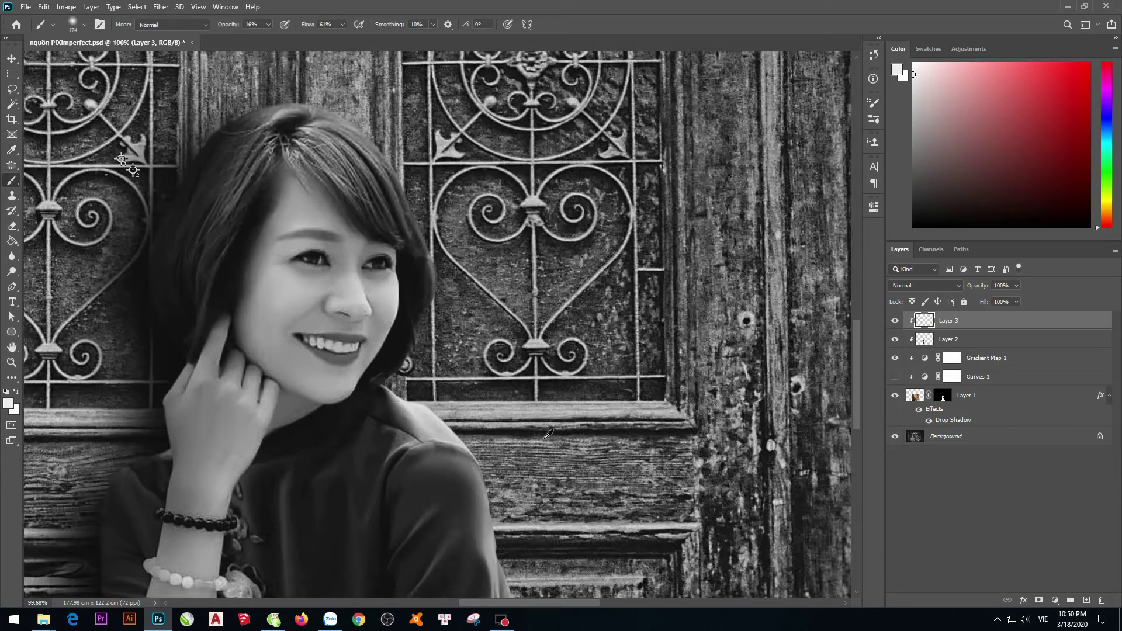
# Step: Paint a soft light stroke along her sleeve
pyautogui.moveTo(558, 434); pyautogui.dragTo(349, 295)
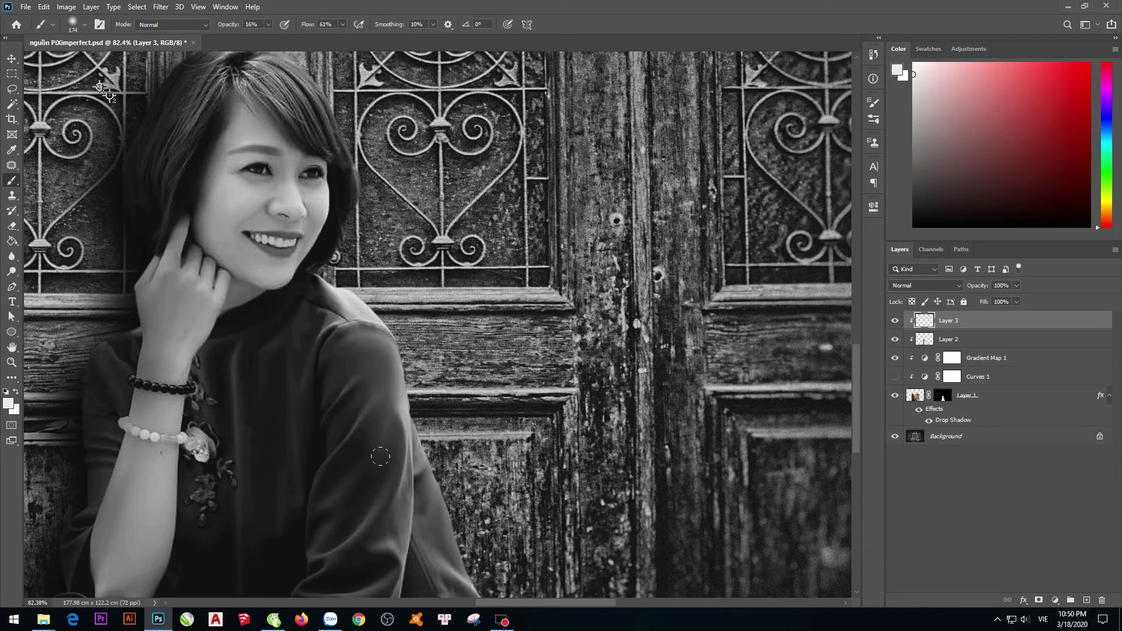
pyautogui.scroll(-3, 351, 292)
pyautogui.scroll(1, 362, 284)
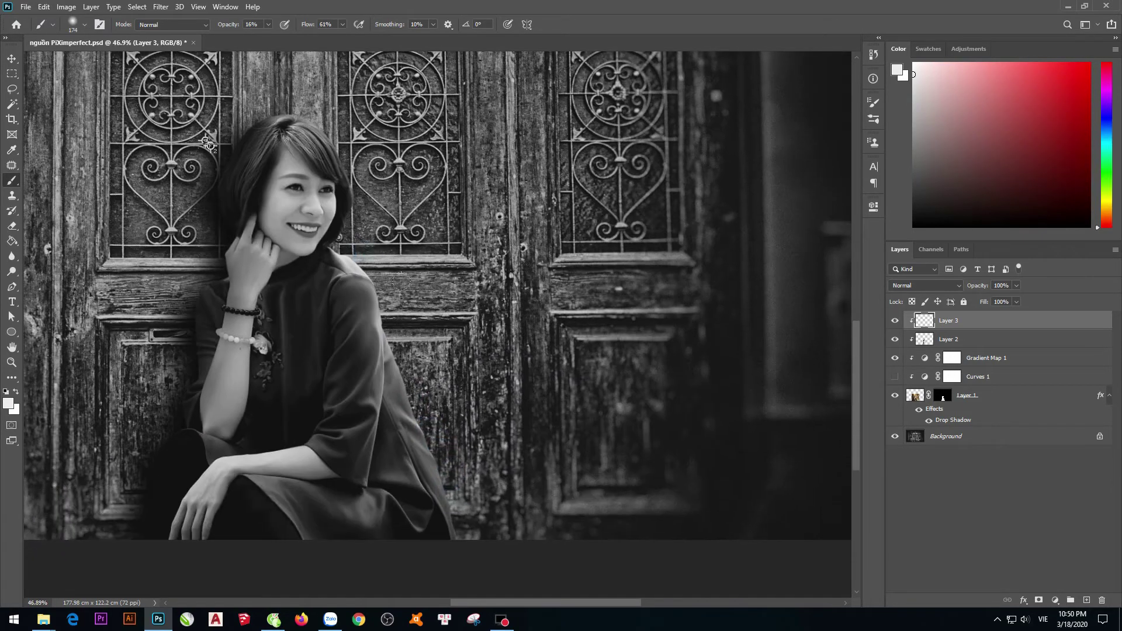
pyautogui.moveTo(401, 281)
pyautogui.mouseDown()
pyautogui.moveTo(376, 353)
pyautogui.moveTo(270, 496)
pyautogui.mouseUp()
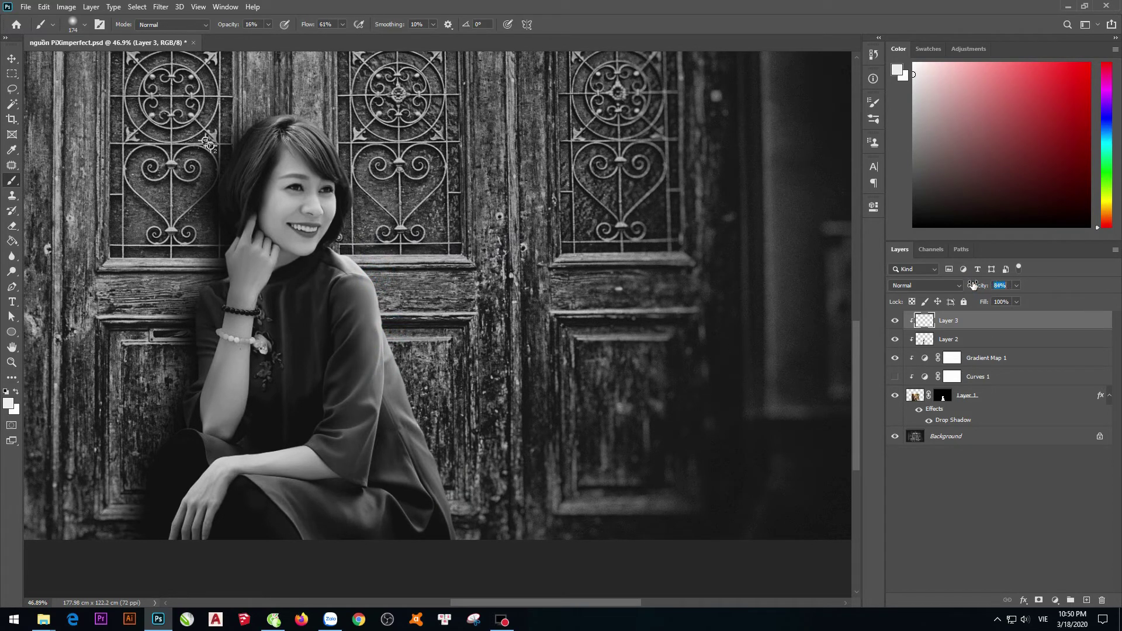
# Step: Set the brush to 55% opacity and 84 px, and lower Layer 3 to 54% opacity
pyautogui.rightClick(616, 298)
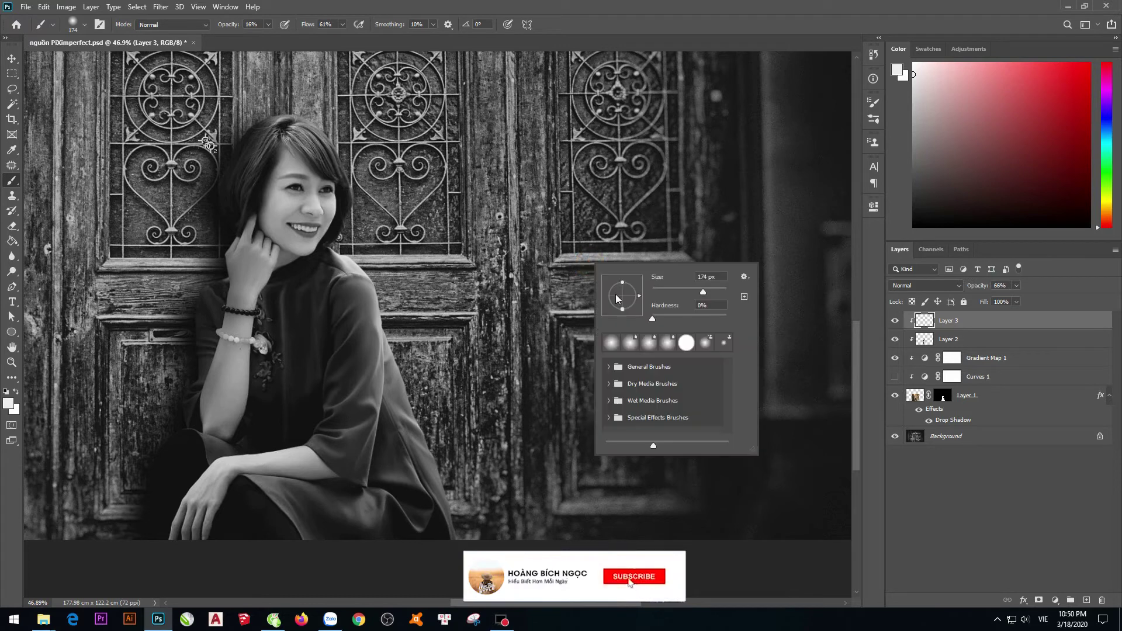
pyautogui.moveTo(226, 25); pyautogui.dragTo(249, 24)
pyautogui.rightClick(513, 188)
pyautogui.moveTo(630, 219); pyautogui.dragTo(610, 218)
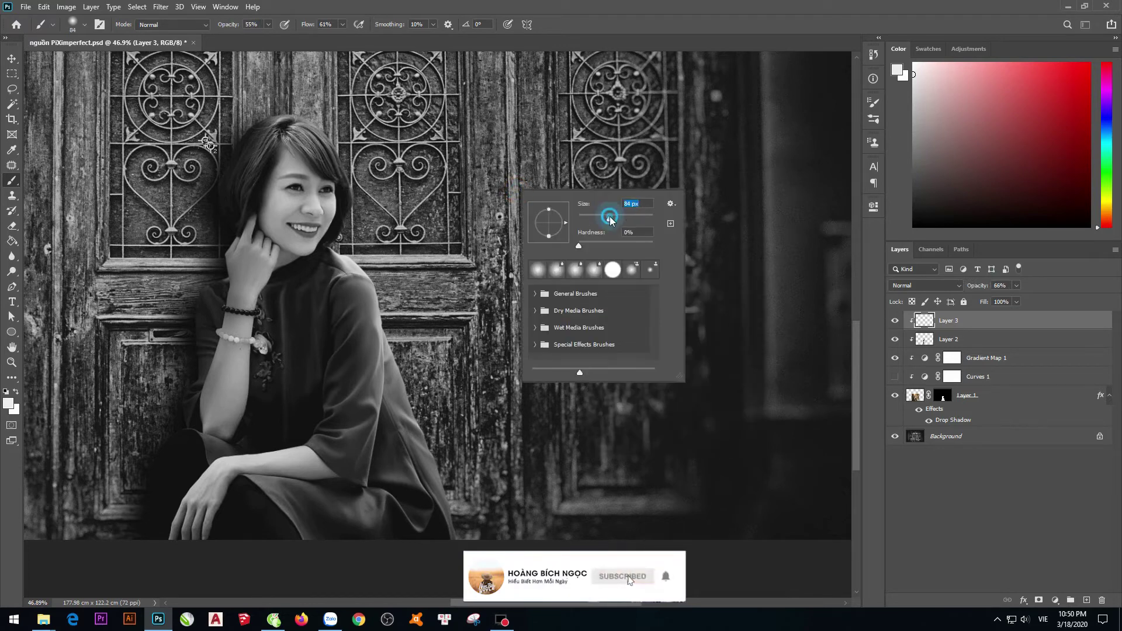
pyautogui.scroll(5, 425, 272)
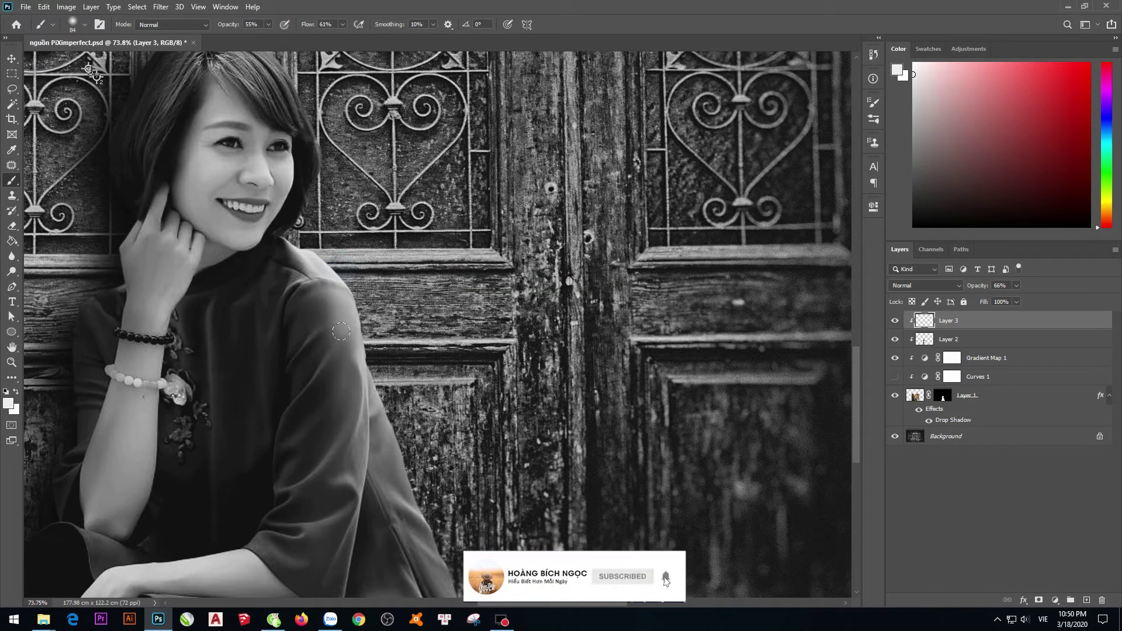
pyautogui.moveTo(977, 287); pyautogui.dragTo(971, 287)
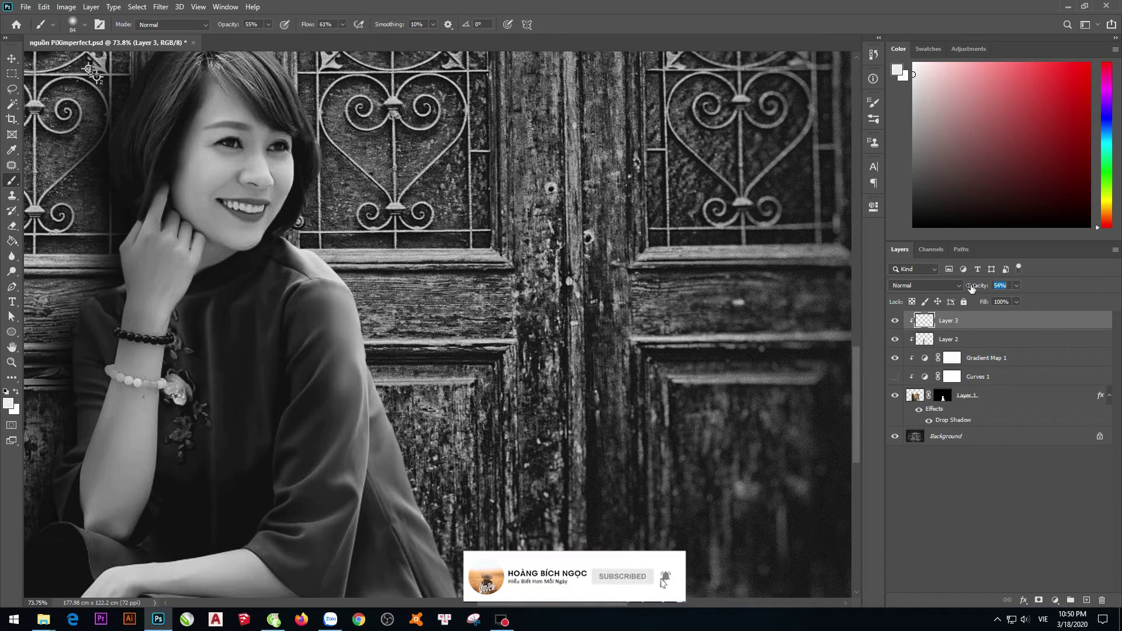
pyautogui.scroll(3, 501, 362)
# Step: Set up a soft, smaller eraser at 30% opacity with lower flow
pyautogui.press('e')
pyautogui.rightClick(392, 362)
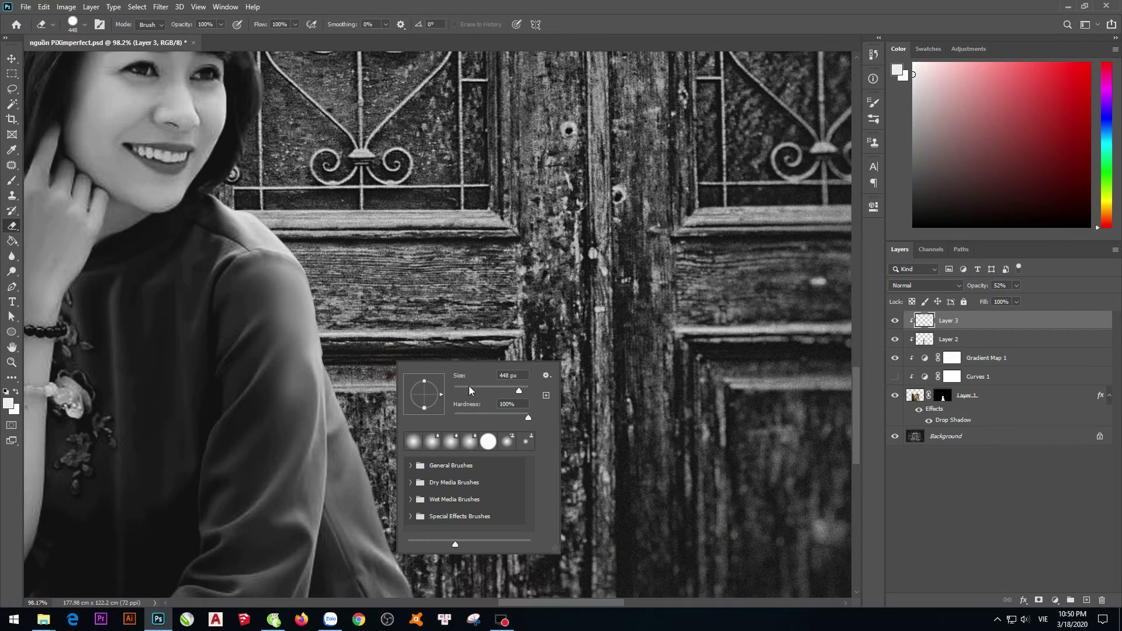
pyautogui.click(418, 440)
pyautogui.press('Return')
pyautogui.moveTo(173, 25); pyautogui.dragTo(143, 27)
pyautogui.rightClick(448, 209)
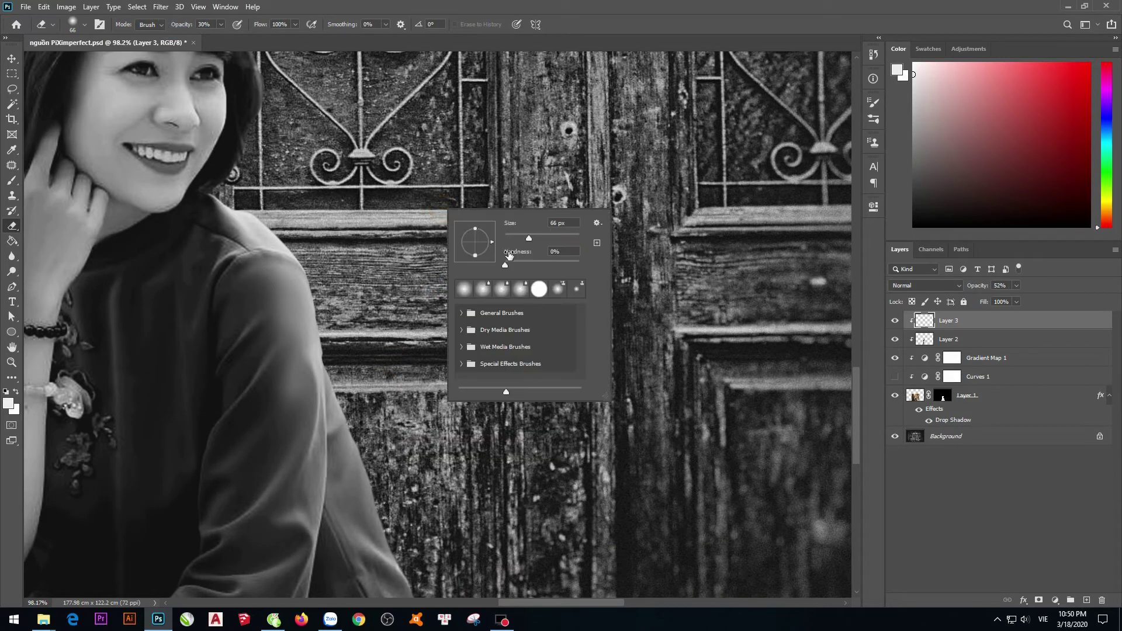
pyautogui.moveTo(260, 24); pyautogui.dragTo(246, 26)
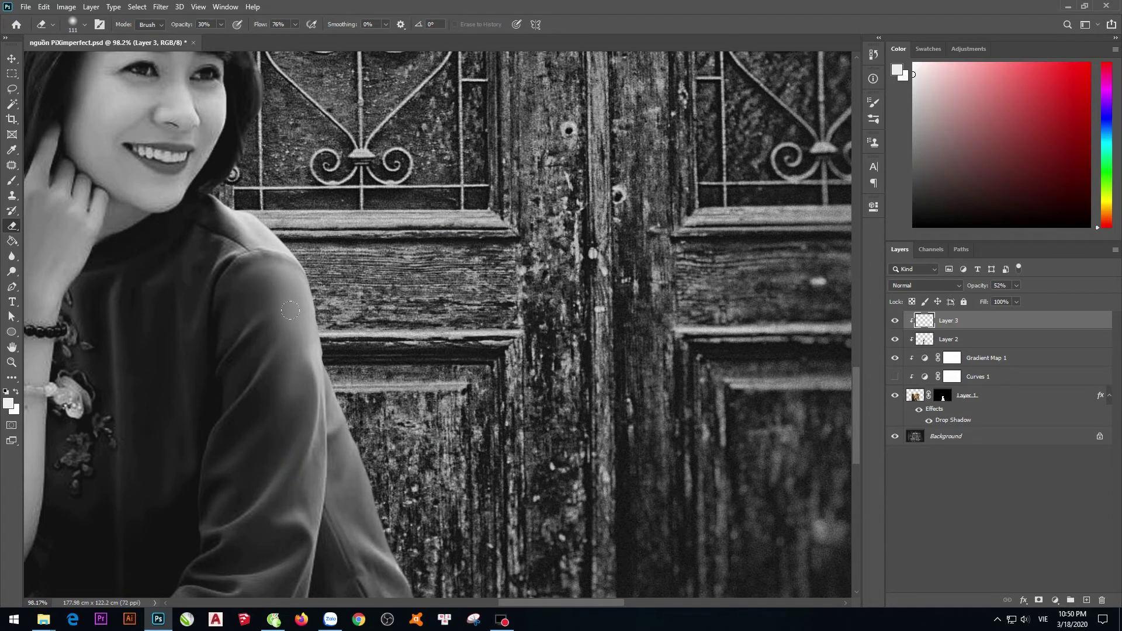
pyautogui.scroll(-2, 269, 355)
pyautogui.scroll(-1, 269, 356)
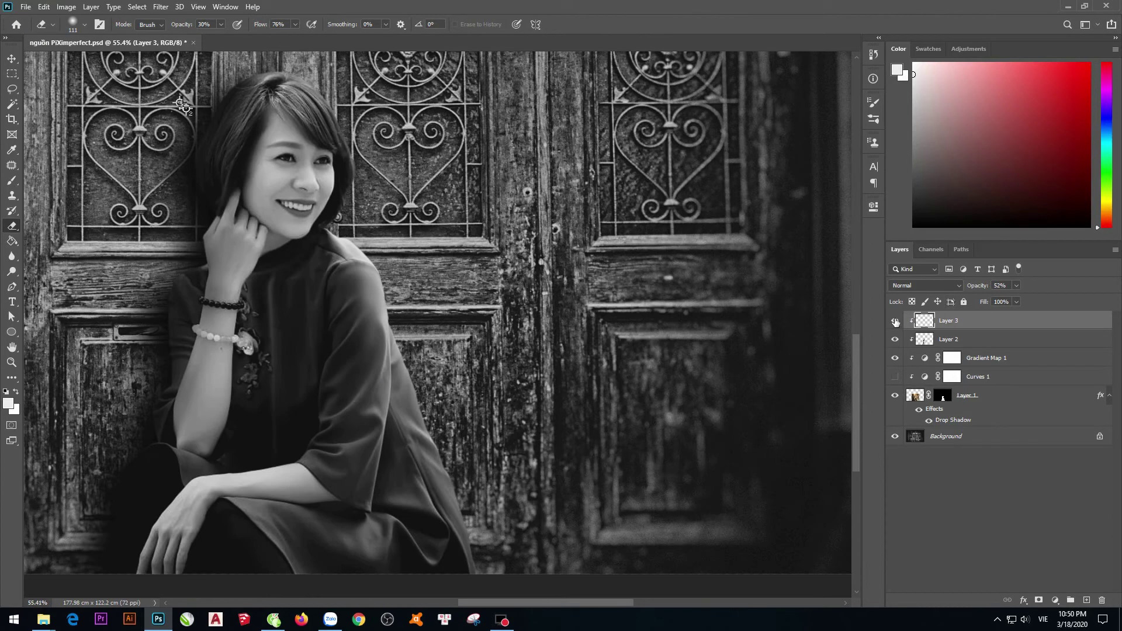
# Step: Compare Layer 3 on and off and lower its opacity to 36%
pyautogui.click(895, 321)
pyautogui.click(895, 321)
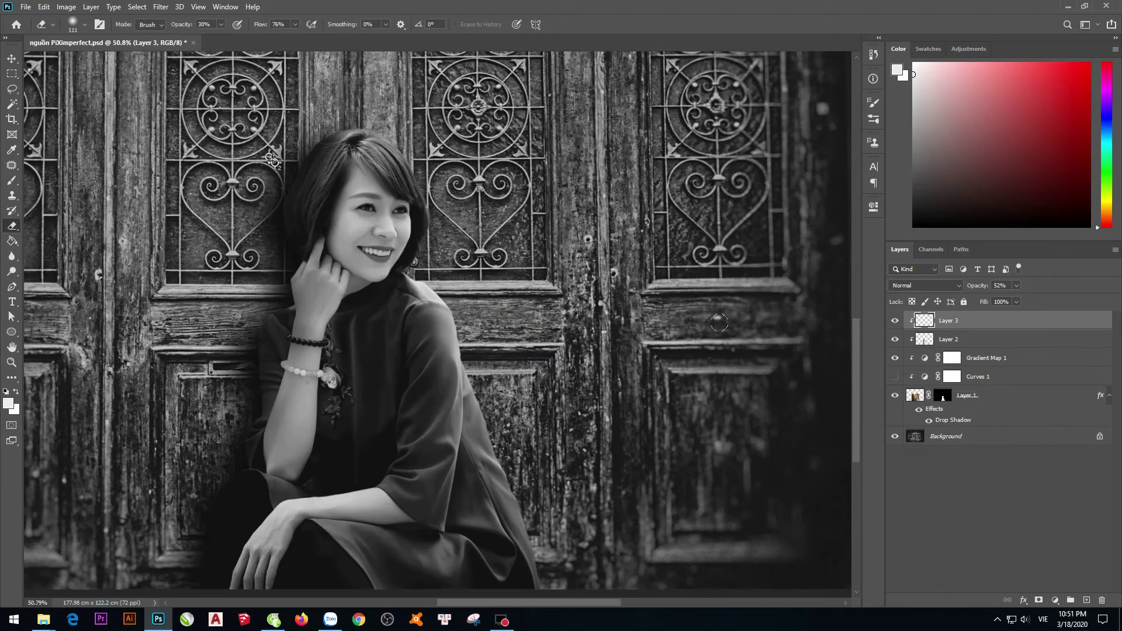
pyautogui.moveTo(980, 285); pyautogui.dragTo(973, 288)
pyautogui.hotkey('ctrl', '0')
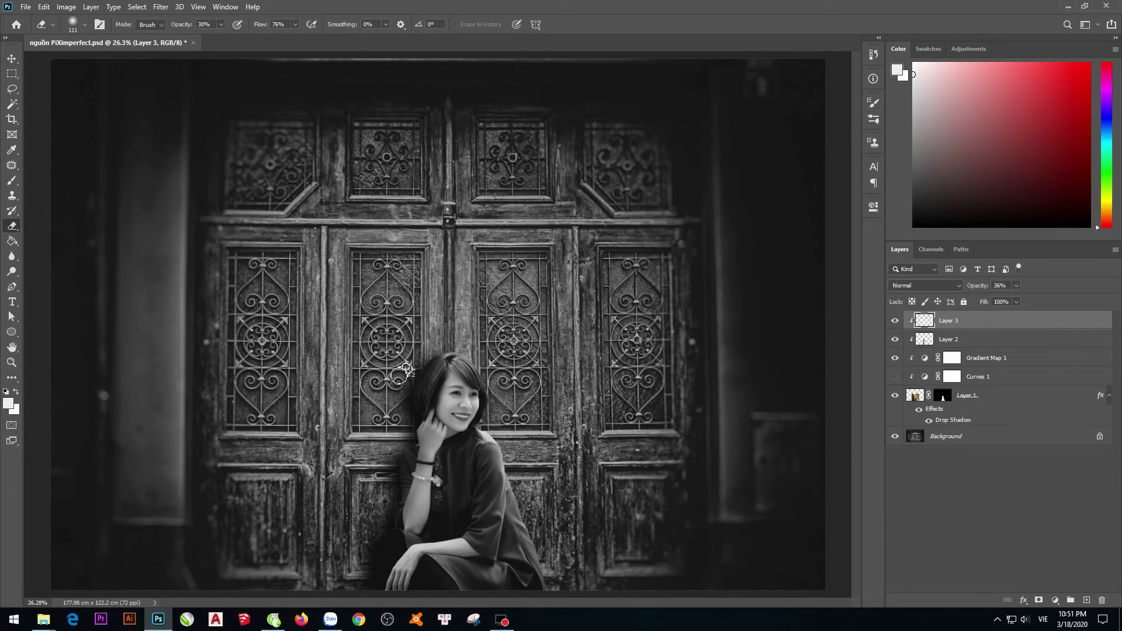
pyautogui.press('i')
pyautogui.scroll(1, 408, 369)
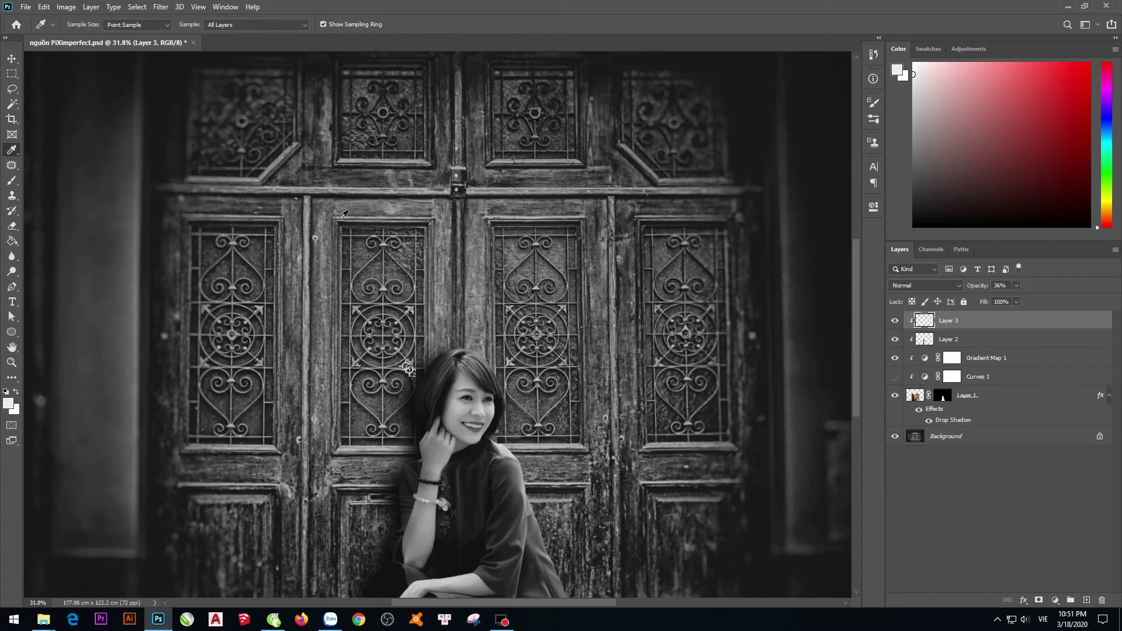
# Step: Place two colour sample points on the carved door and reposition the second one
pyautogui.keyDown('shift'); pyautogui.click(406, 367); pyautogui.keyUp('shift')
pyautogui.keyDown('shift'); pyautogui.click(355, 354); pyautogui.keyUp('shift')
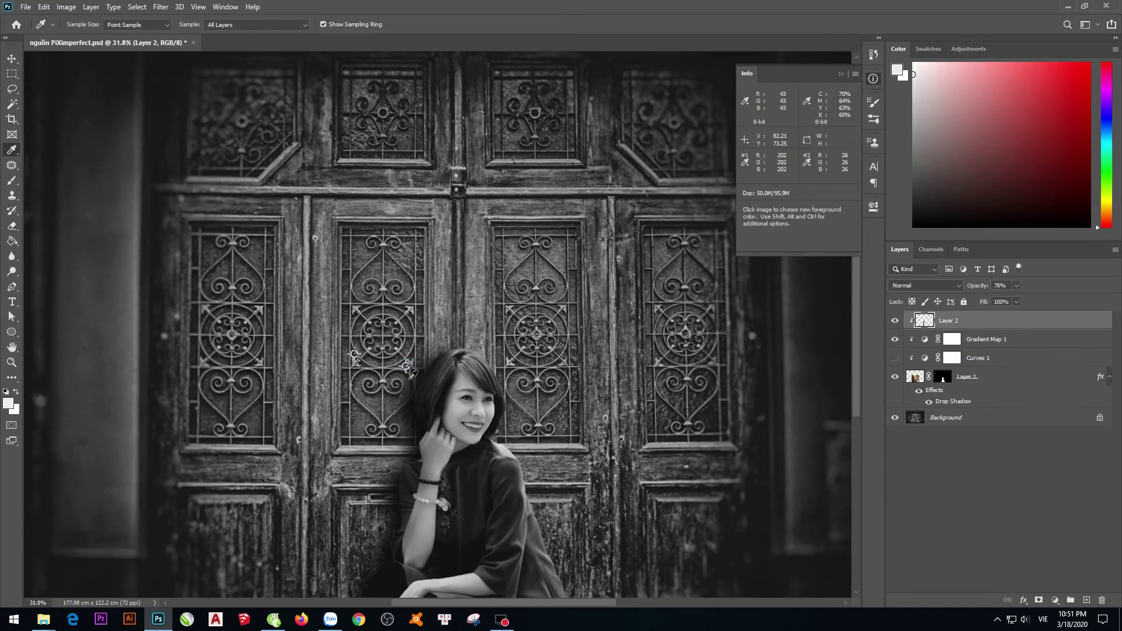
pyautogui.moveTo(354, 354); pyautogui.dragTo(403, 310)
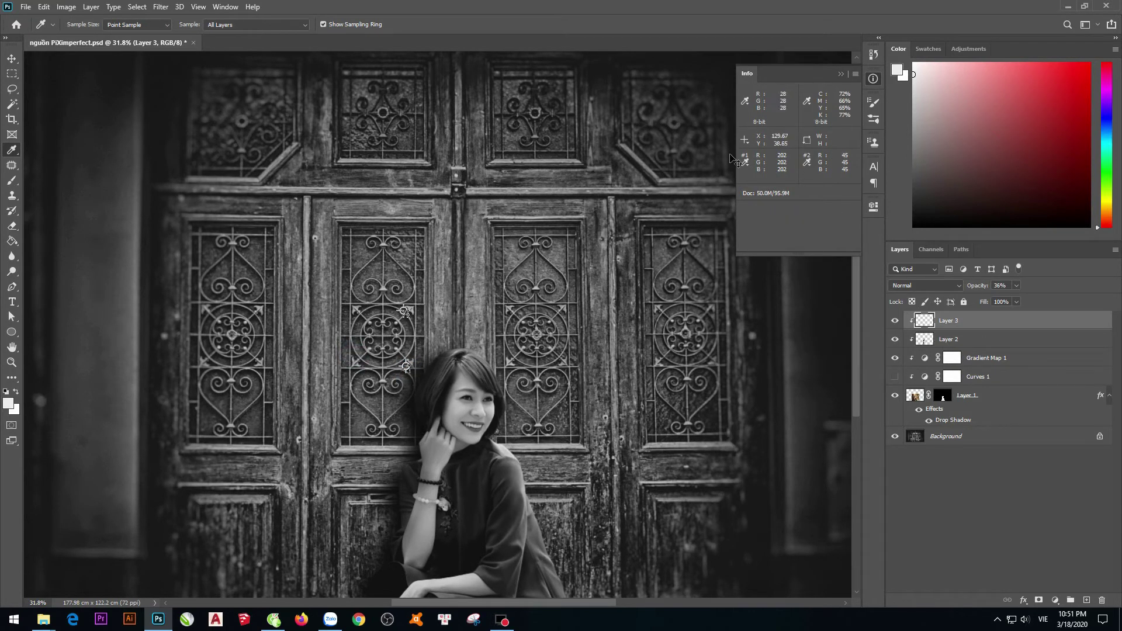
# Step: Switch to the Move tool, close the Info readout, and bring up the adjustment layer list
pyautogui.press('v')
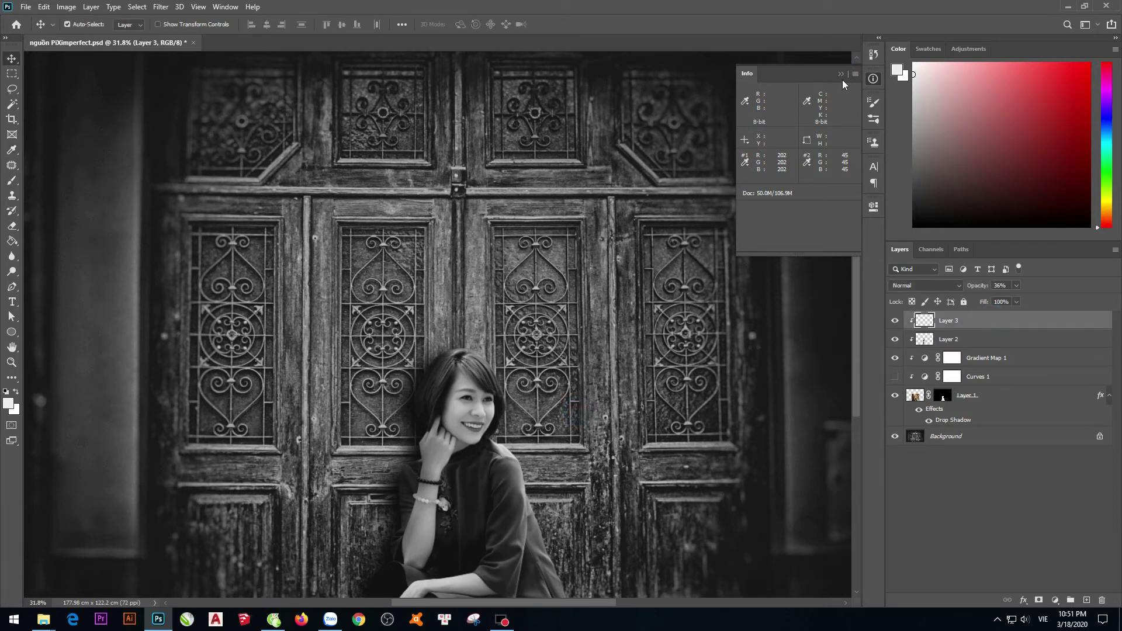
pyautogui.click(840, 74)
pyautogui.click(1054, 600)
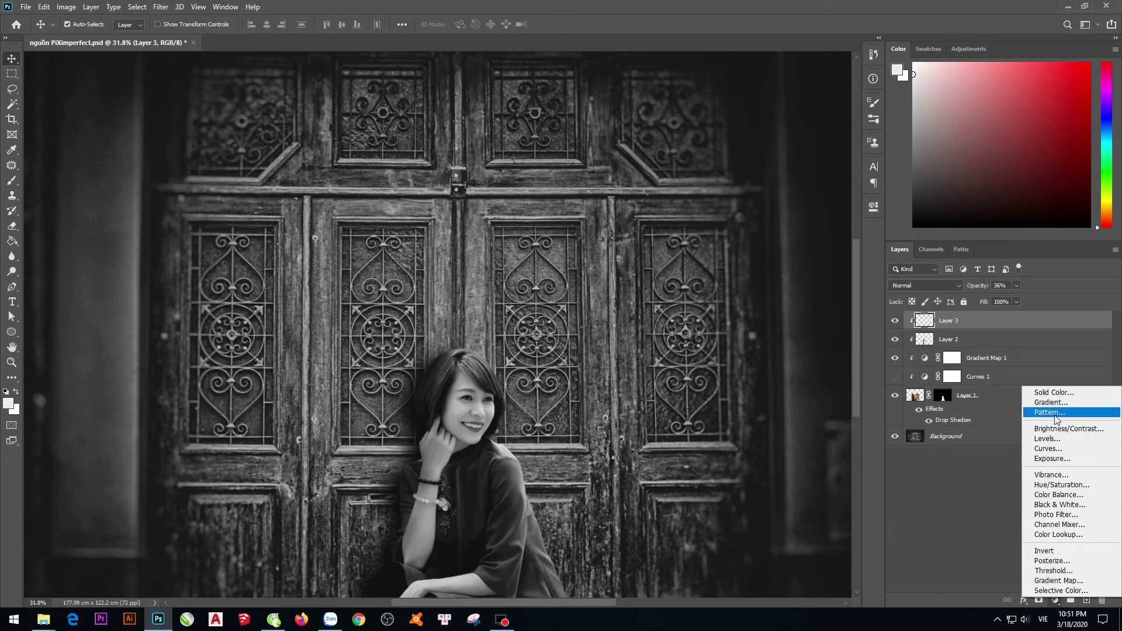
# Step: Add a Color Lookup adjustment and preview looks such as 2Strip, DropBlues, EdgyAmber and Bleach Bypass
pyautogui.click(1058, 534)
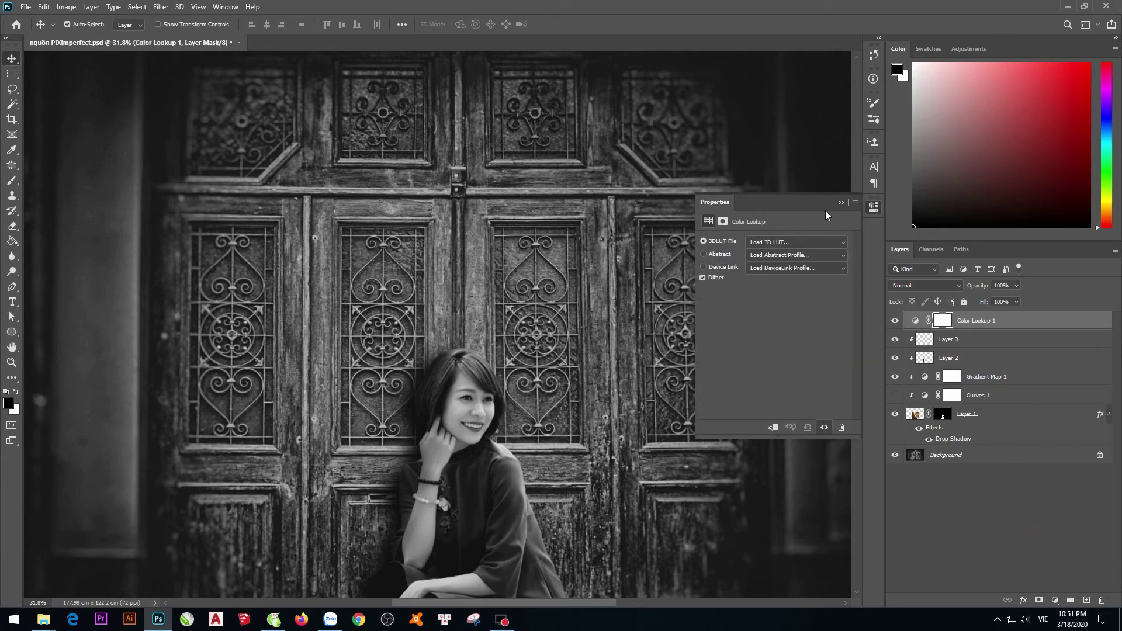
pyautogui.click(836, 243)
pyautogui.click(803, 294)
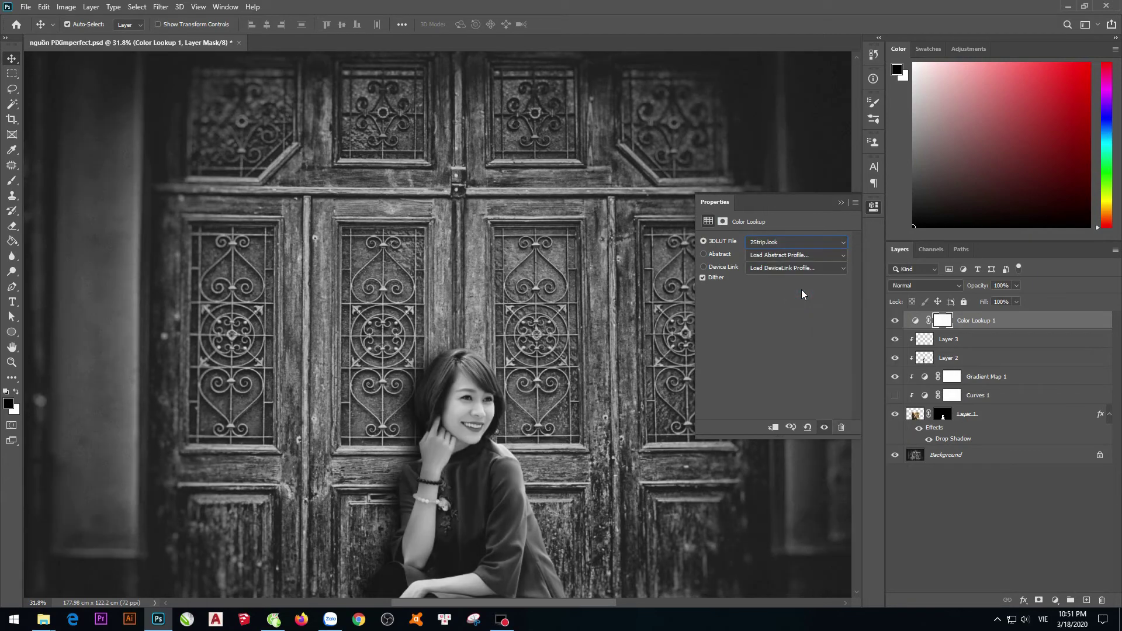
pyautogui.press('Down')
pyautogui.press('Down')
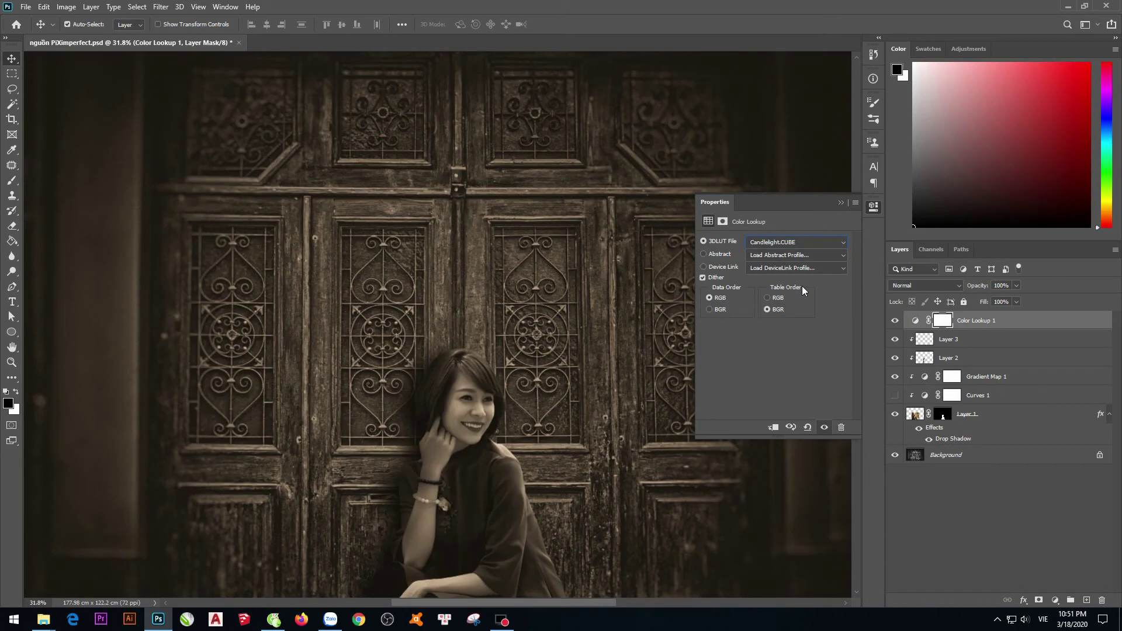
pyautogui.press('Down')
pyautogui.press('Down')
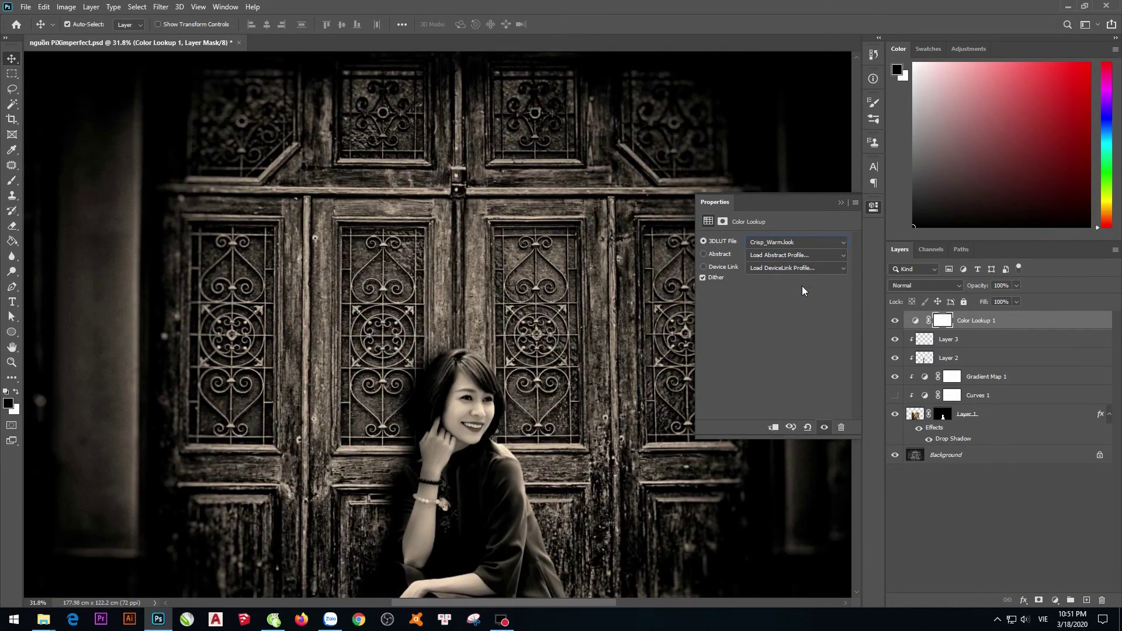
pyautogui.press('Down')
pyautogui.press('Down')
pyautogui.press('Down')
pyautogui.press('Down')
pyautogui.press('Down')
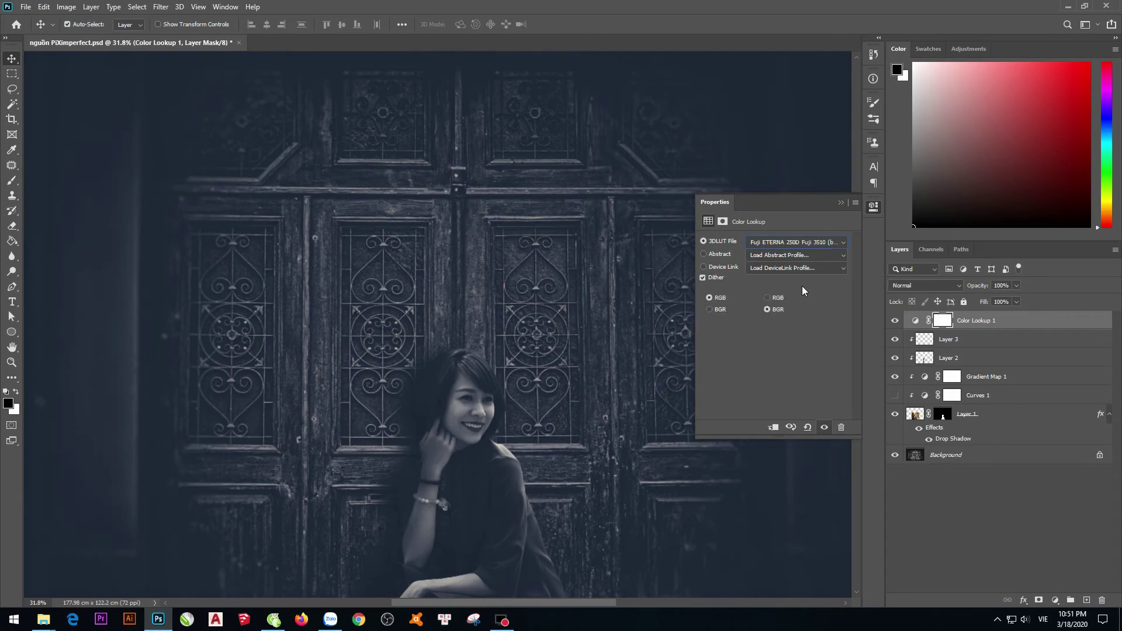
pyautogui.press('Down')
pyautogui.press('Up')
pyautogui.press('Up')
pyautogui.press('Up')
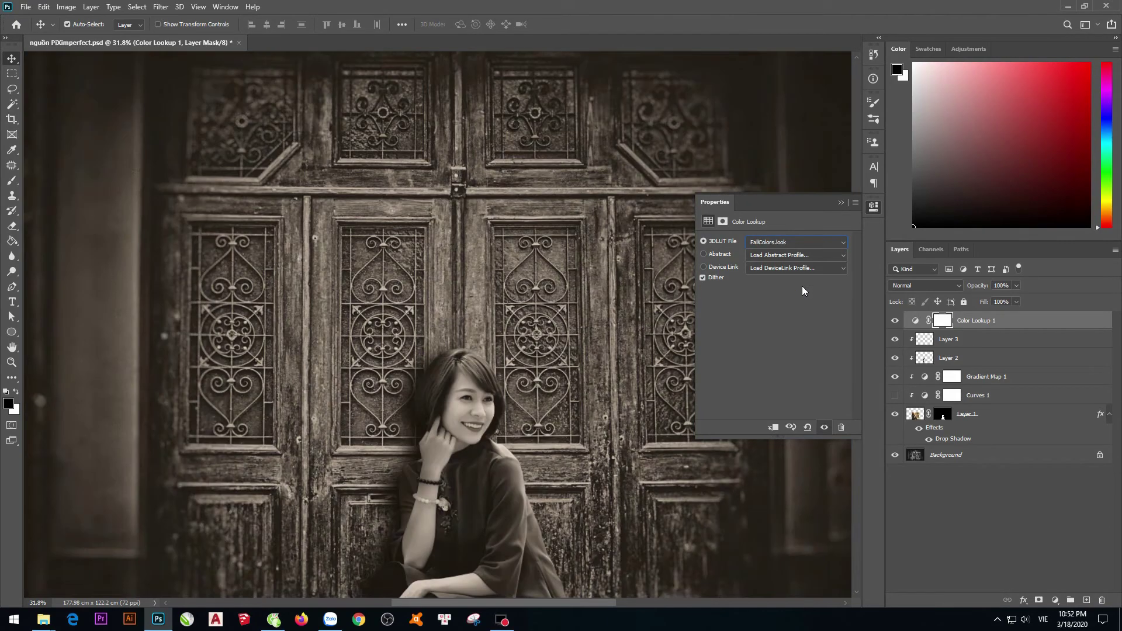
pyautogui.press('Up')
pyautogui.press('Up')
pyautogui.press('Up')
pyautogui.press('Up')
pyautogui.press('Up')
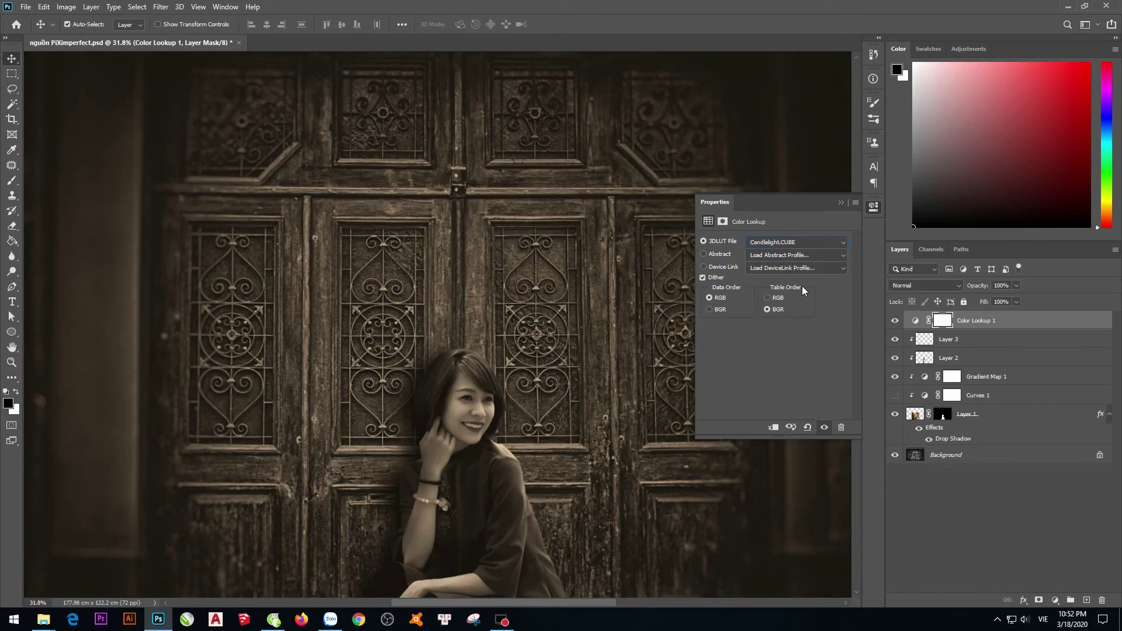
pyautogui.press('Up')
pyautogui.press('Up')
pyautogui.press('Up')
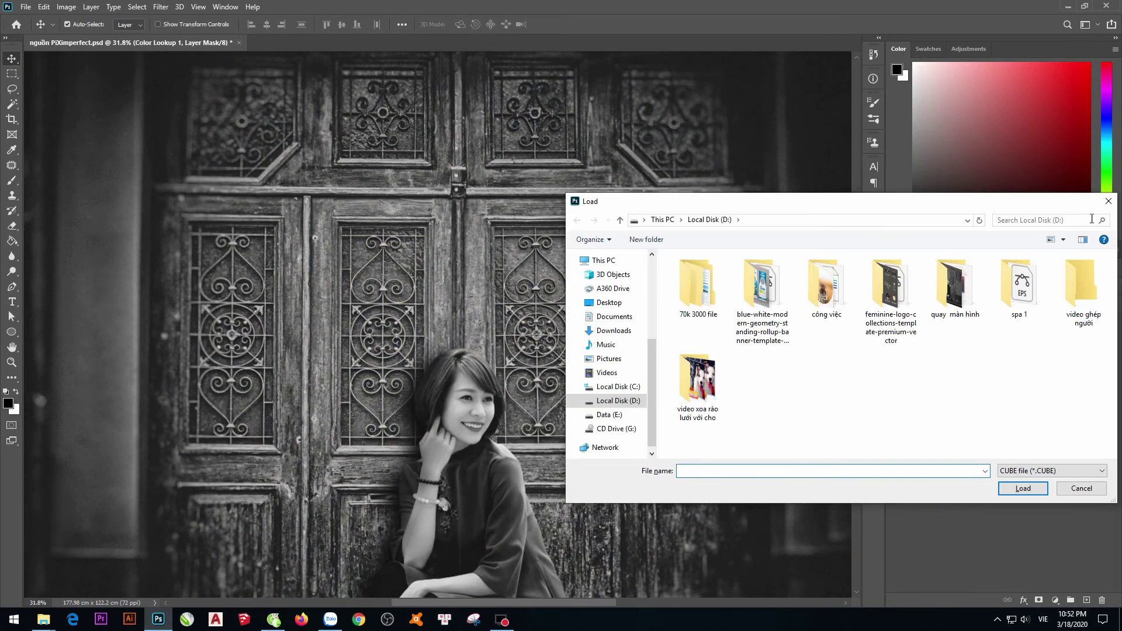
# Step: Settle on the Candlelight.CUBE lookup table and collapse the Properties panel
pyautogui.press('Escape')
pyautogui.click(795, 242)
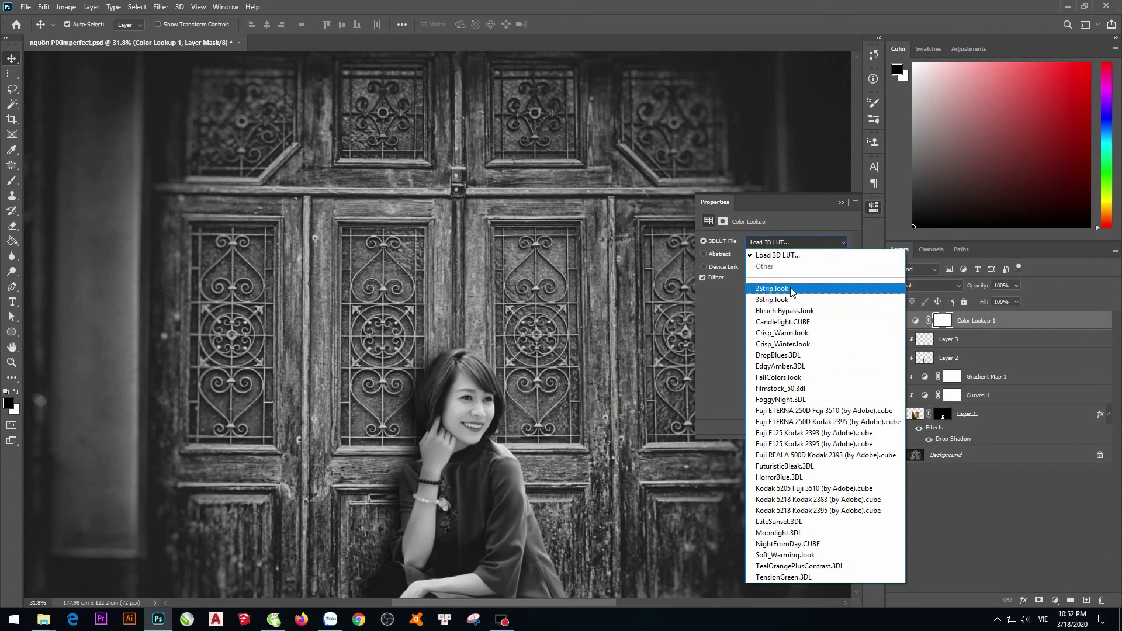
pyautogui.click(777, 300)
pyautogui.press('Down')
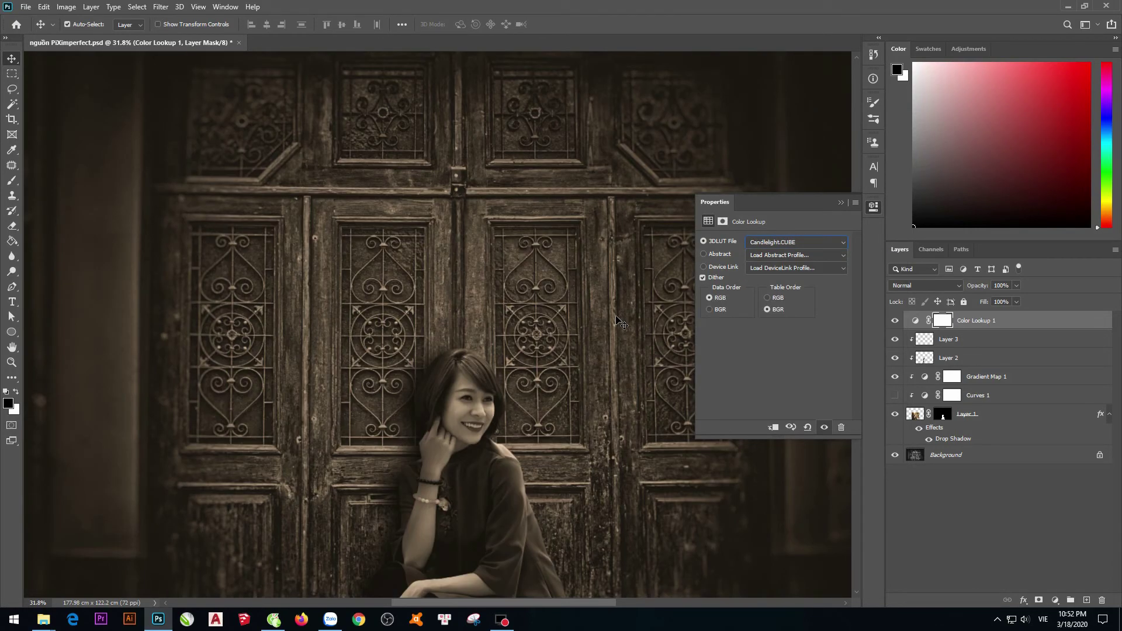
pyautogui.click(841, 203)
# Step: Make Layer 3 the active layer for painting
pyautogui.scroll(3, 512, 467)
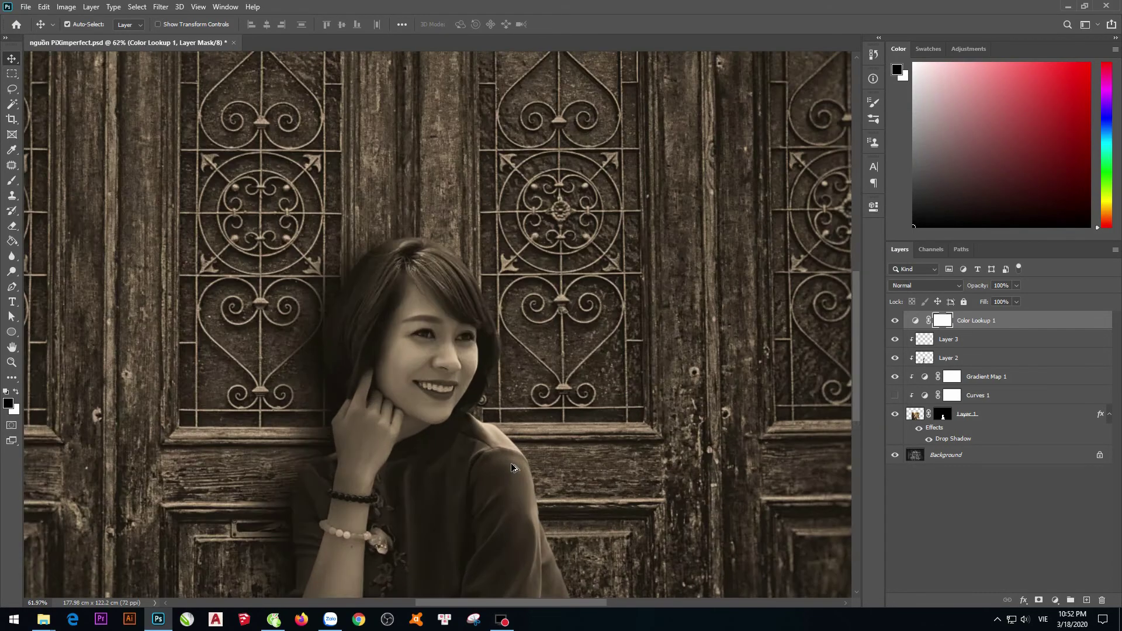
pyautogui.scroll(3, 512, 467)
pyautogui.click(476, 419)
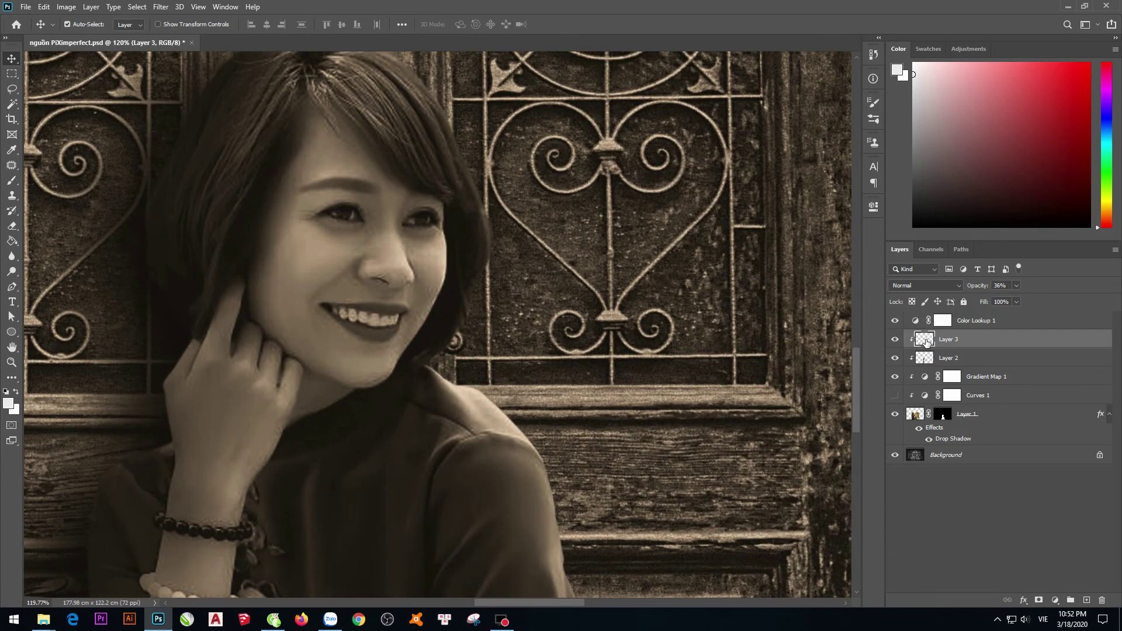
pyautogui.click(923, 358)
pyautogui.click(929, 339)
# Step: Take the Brush, sample a dark brown from the door, and enlarge the brush to about 111
pyautogui.press('b')
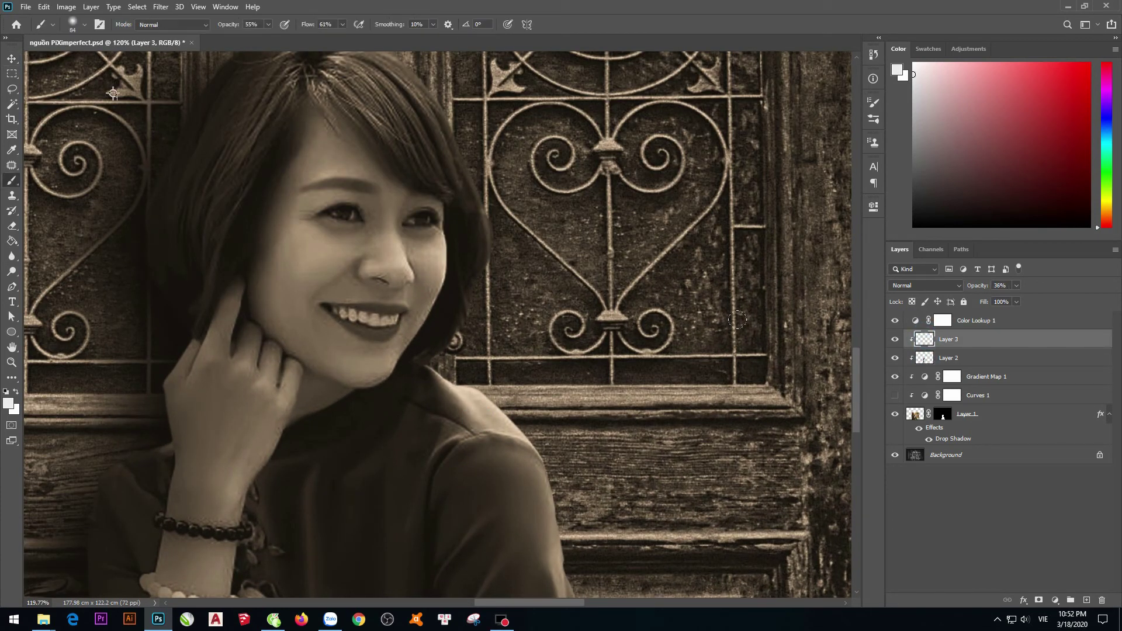
pyautogui.keyDown('alt'); pyautogui.click(576, 333); pyautogui.keyUp('alt')
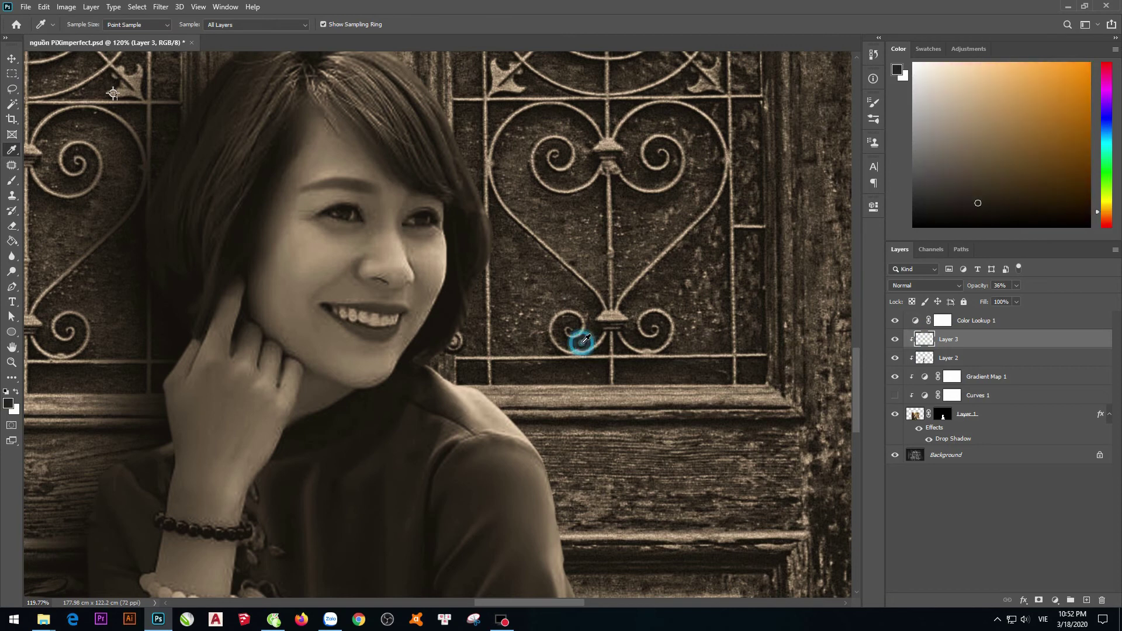
pyautogui.rightClick(654, 332)
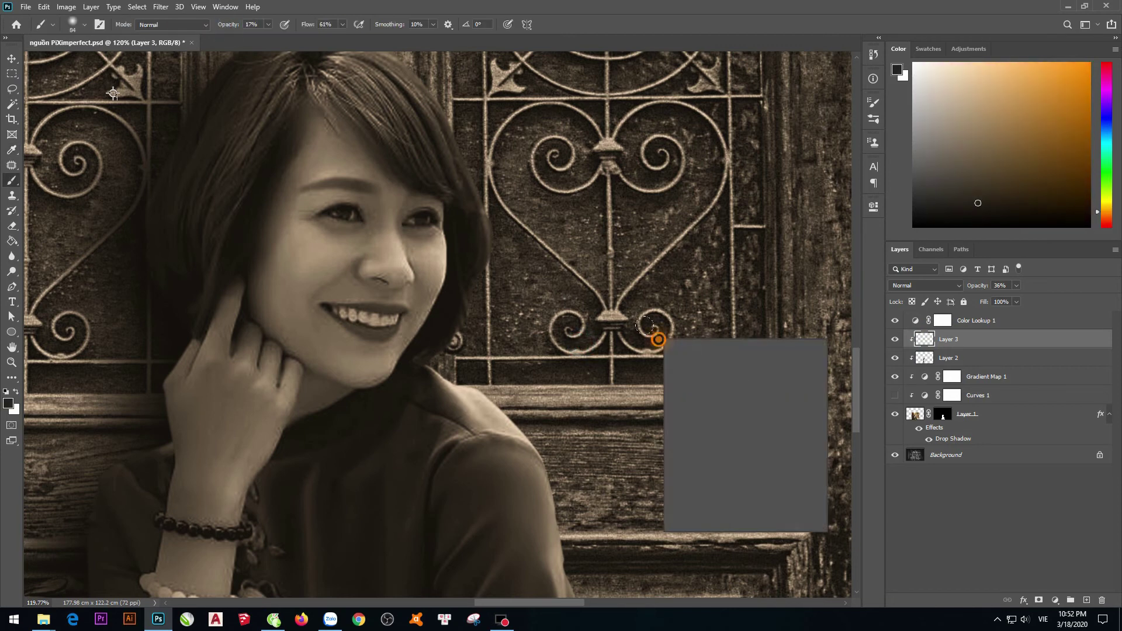
pyautogui.moveTo(735, 359); pyautogui.dragTo(763, 358)
pyautogui.click(457, 351)
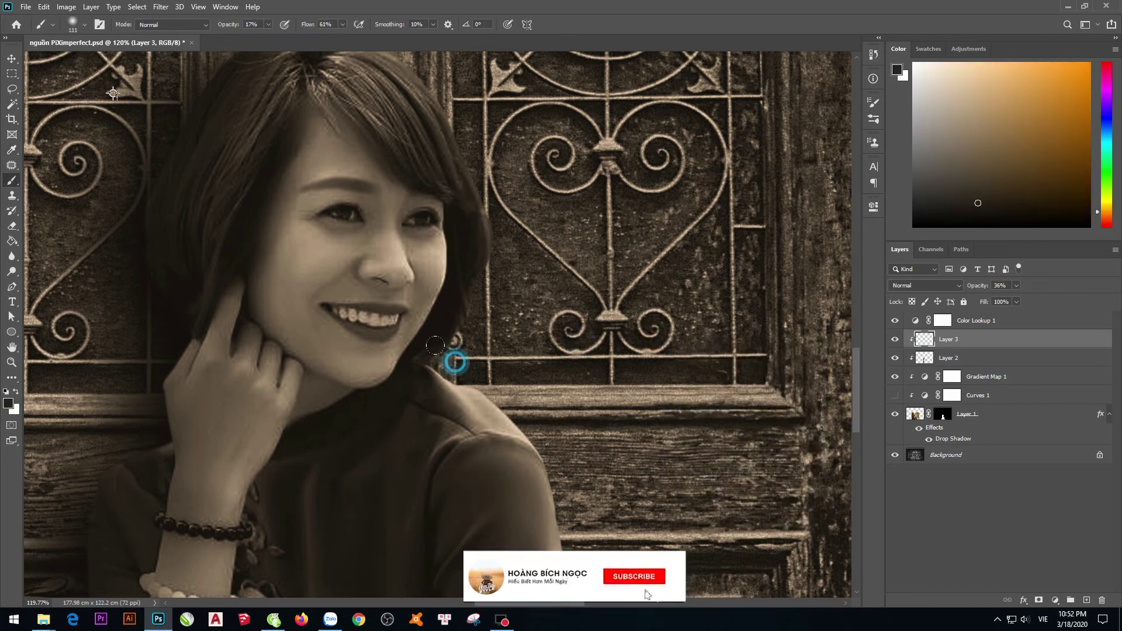
# Step: Scroll over the sepia composite to inspect it, then return to the Move tool
pyautogui.scroll(-3, 465, 268)
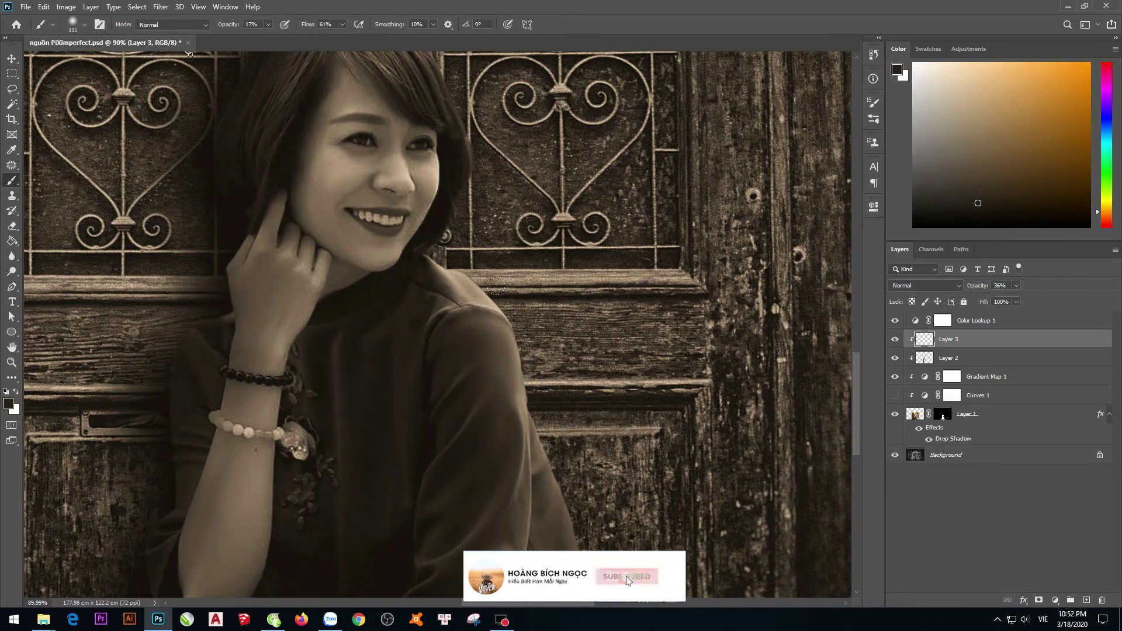
pyautogui.scroll(-3, 587, 292)
pyautogui.scroll(-2, 599, 385)
pyautogui.scroll(2, 599, 385)
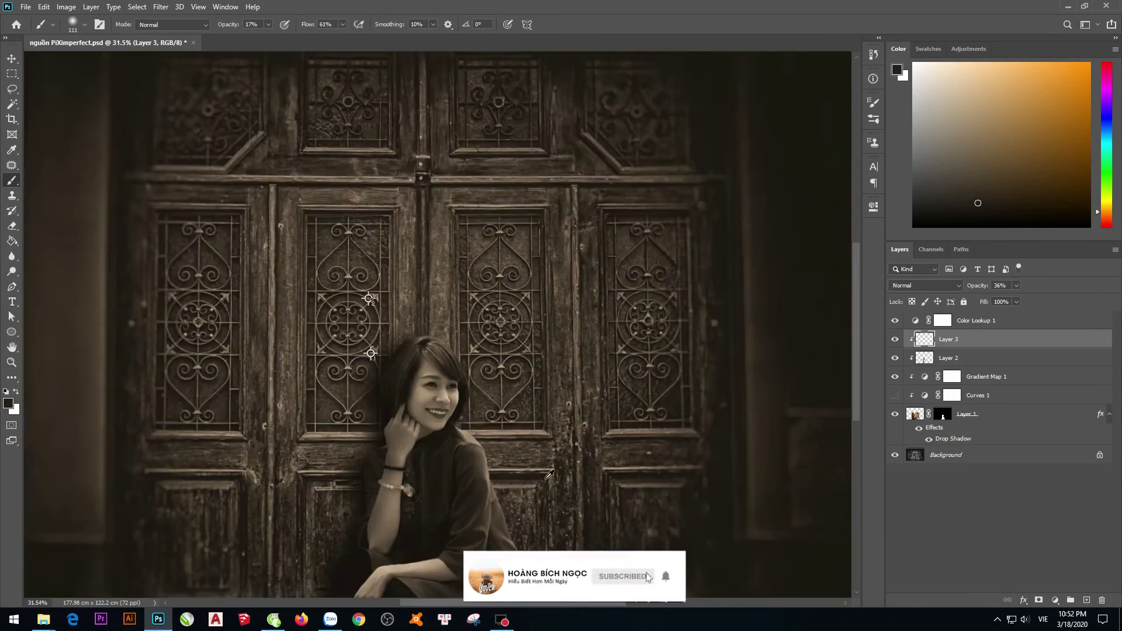
pyautogui.scroll(1, 555, 363)
pyautogui.scroll(1, 526, 351)
pyautogui.scroll(-1, 509, 344)
pyautogui.scroll(-2, 509, 344)
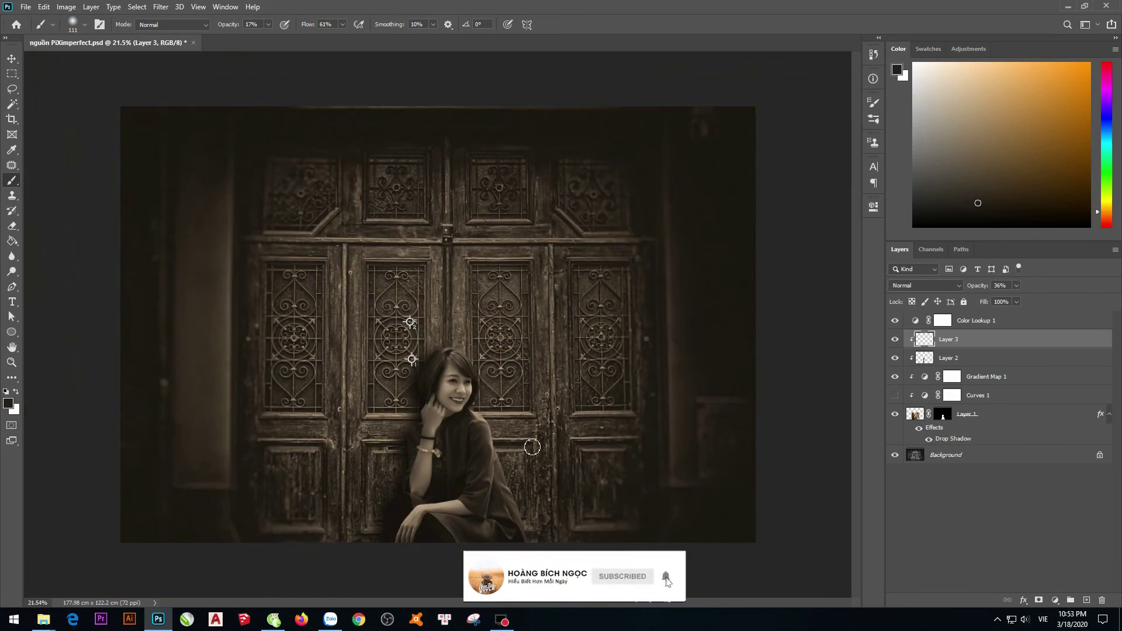
pyautogui.scroll(2, 516, 476)
pyautogui.scroll(2, 520, 453)
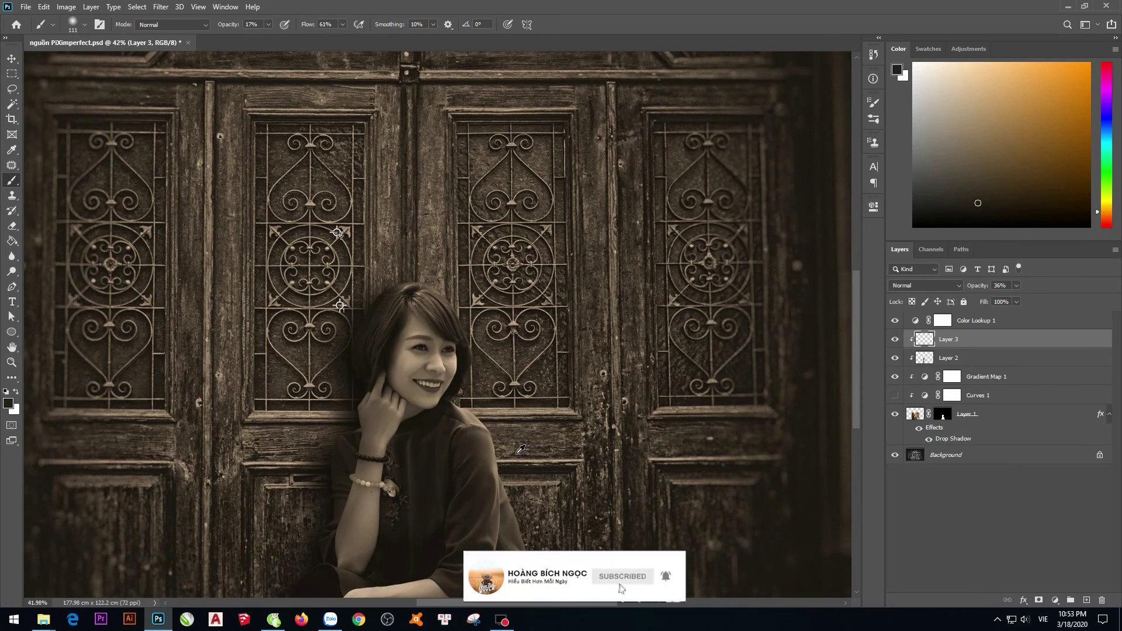
pyautogui.press('v')
pyautogui.scroll(-1, 519, 449)
pyautogui.scroll(-1, 523, 426)
pyautogui.scroll(-1, 529, 404)
pyautogui.scroll(-1, 527, 399)
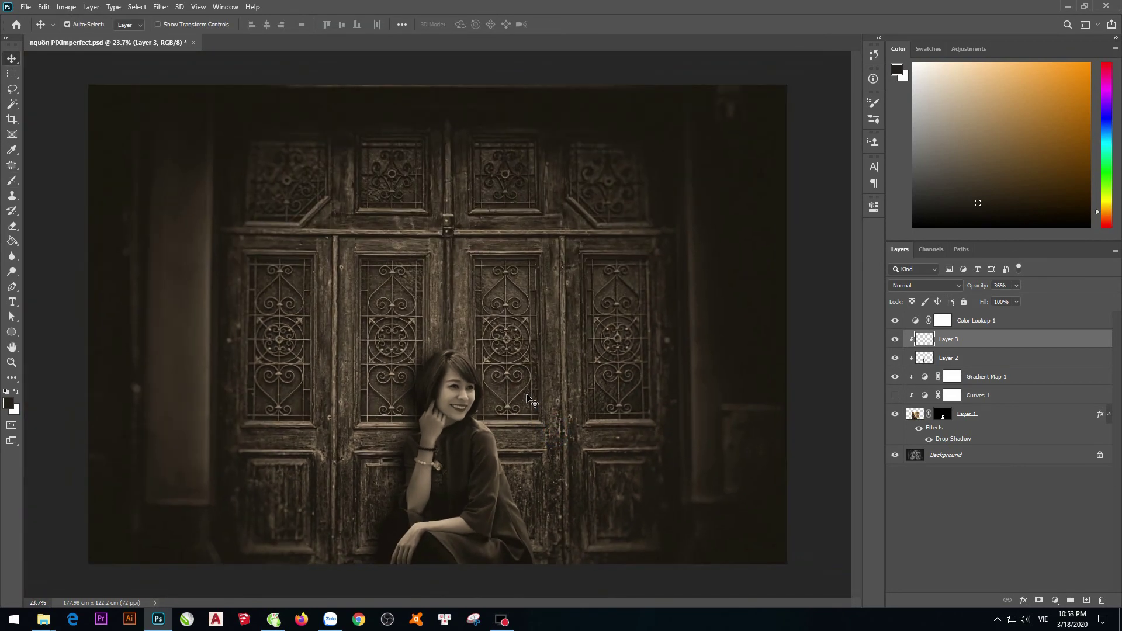
# Step: Pull the crop's left, right and top edges inward, commit, and return to the Move tool
pyautogui.press('c')
pyautogui.scroll(-1, 528, 398)
pyautogui.moveTo(150, 324); pyautogui.dragTo(178, 325)
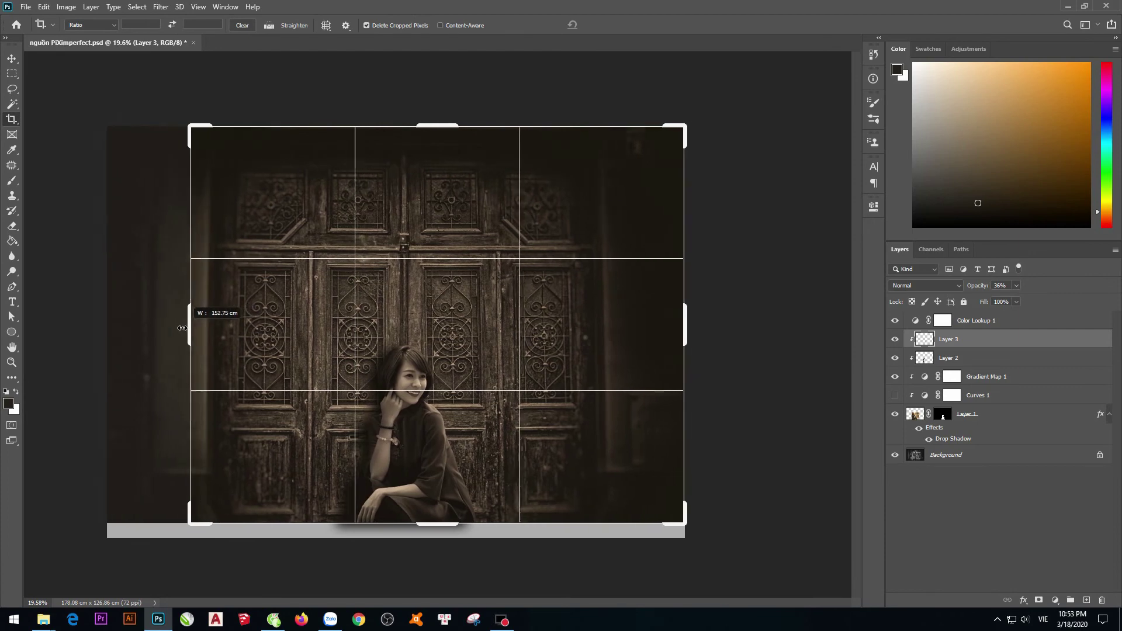
pyautogui.moveTo(693, 330); pyautogui.dragTo(673, 320)
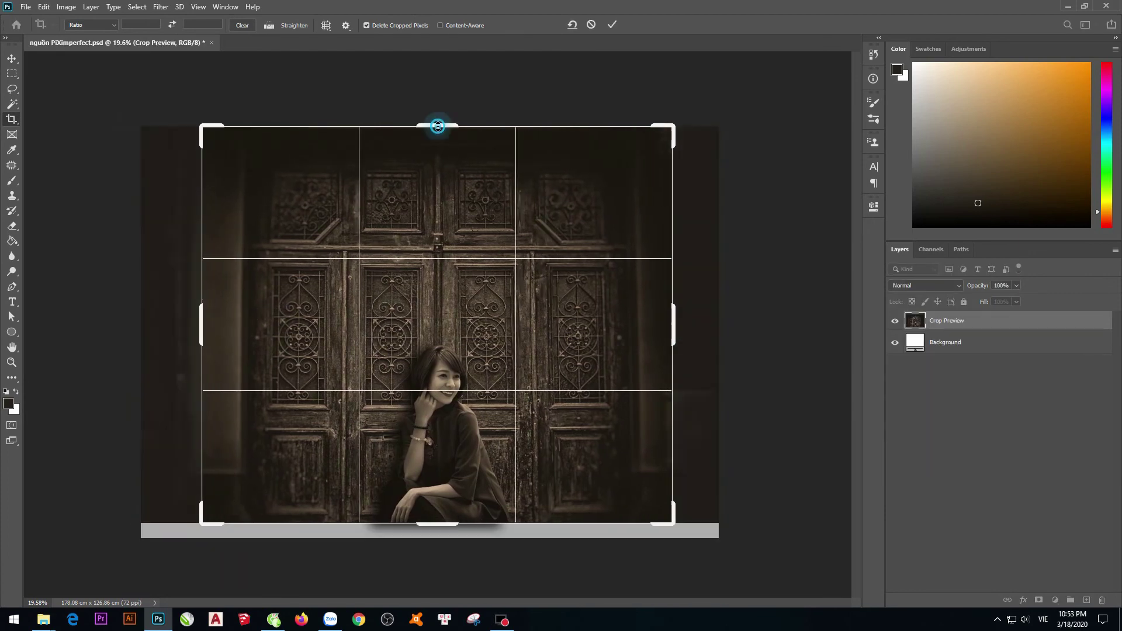
pyautogui.moveTo(439, 125); pyautogui.dragTo(440, 160)
pyautogui.press('Return')
pyautogui.scroll(1, 529, 353)
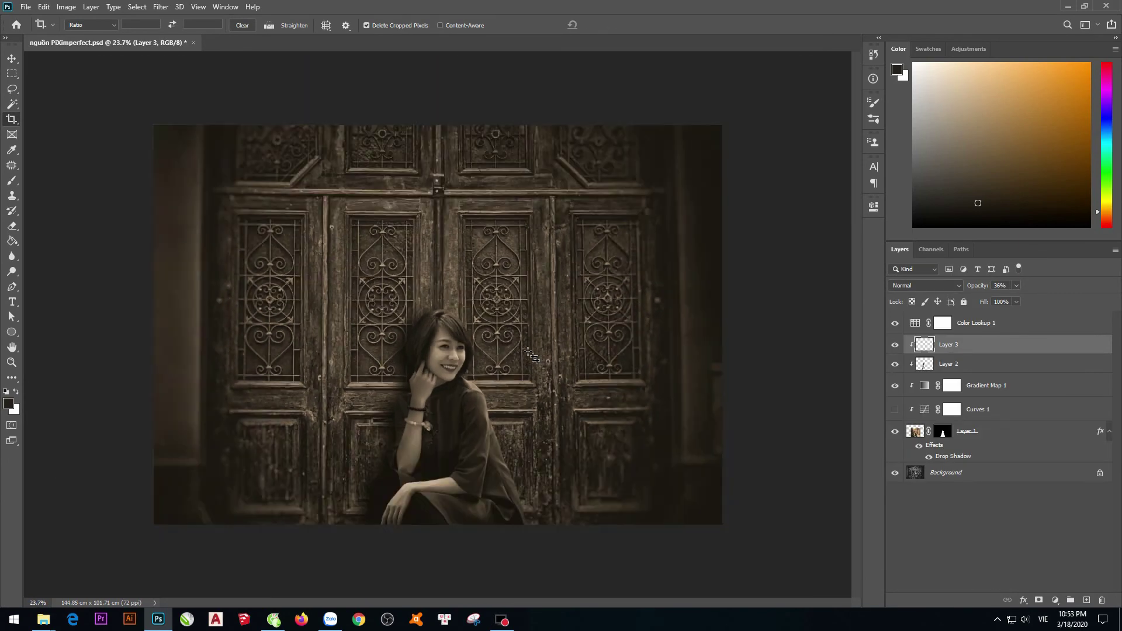
pyautogui.scroll(1, 531, 356)
pyautogui.press('v')
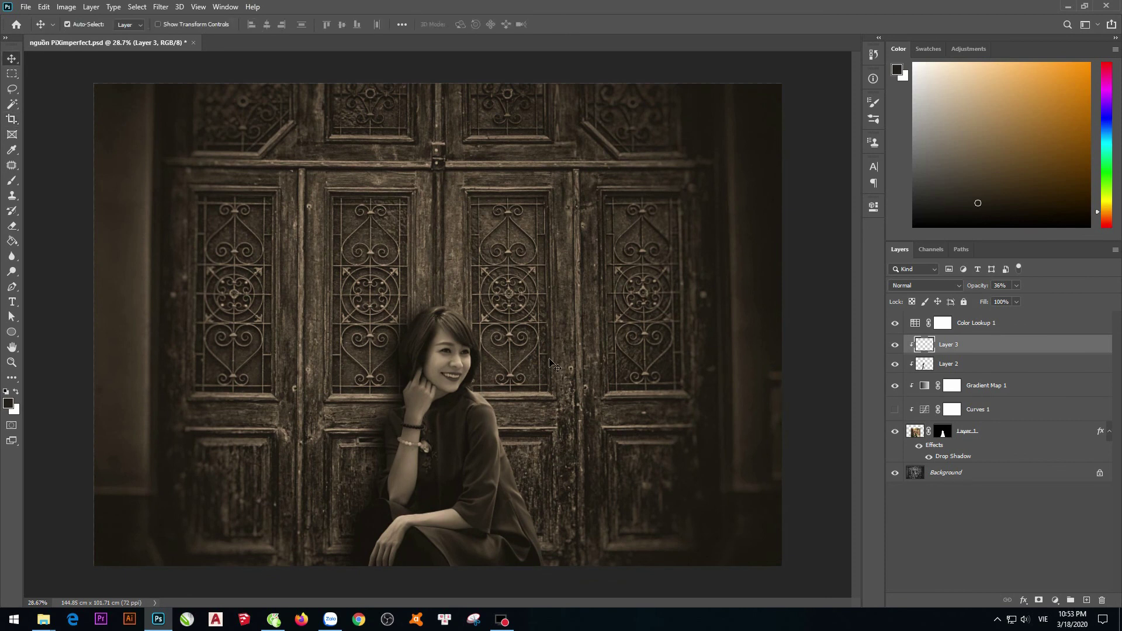